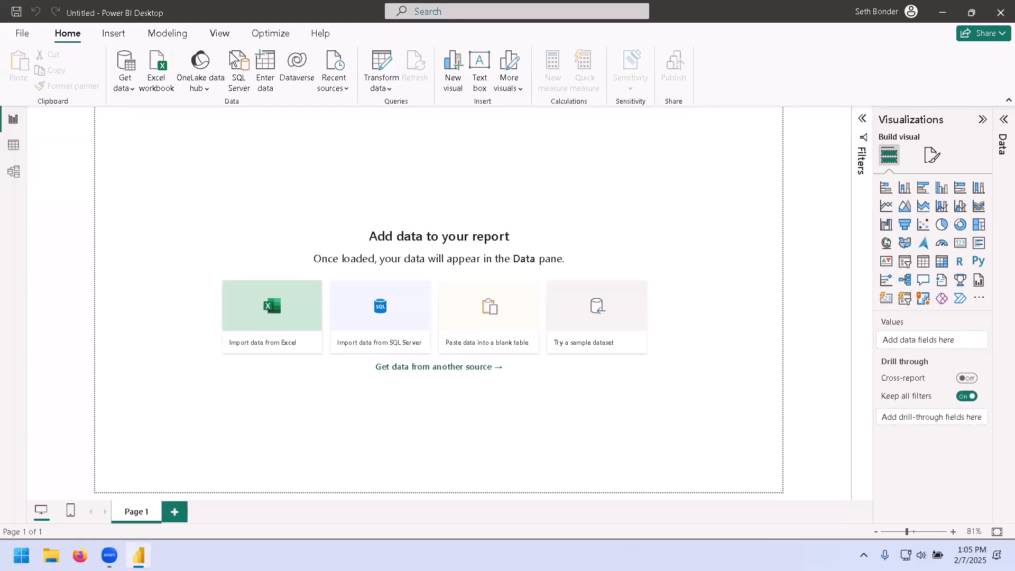
# Browse the Insert, Modeling, View, Optimize and Help ribbon tabs and open and close the File menu.
pyautogui.click(112, 35)
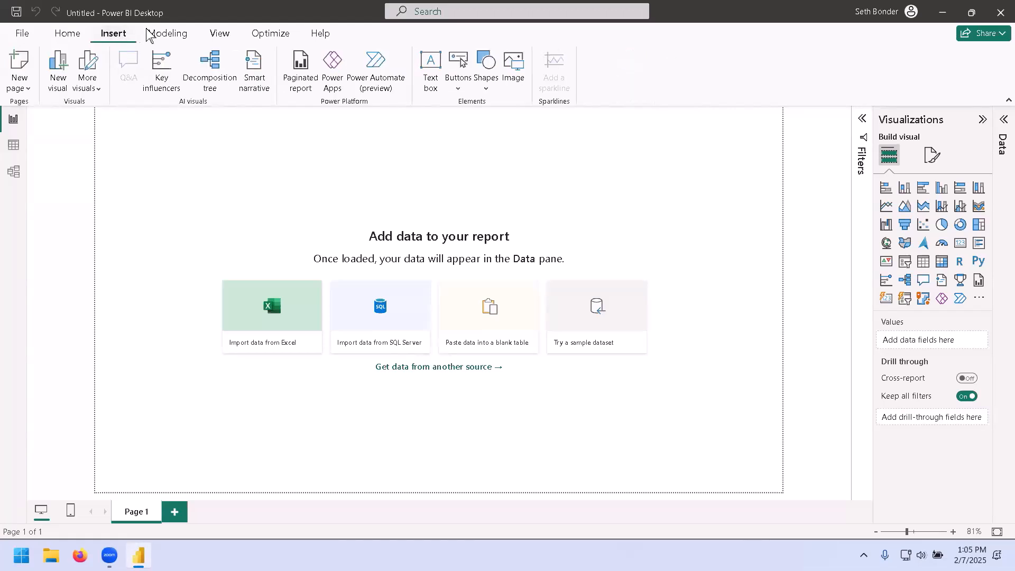
pyautogui.click(162, 27)
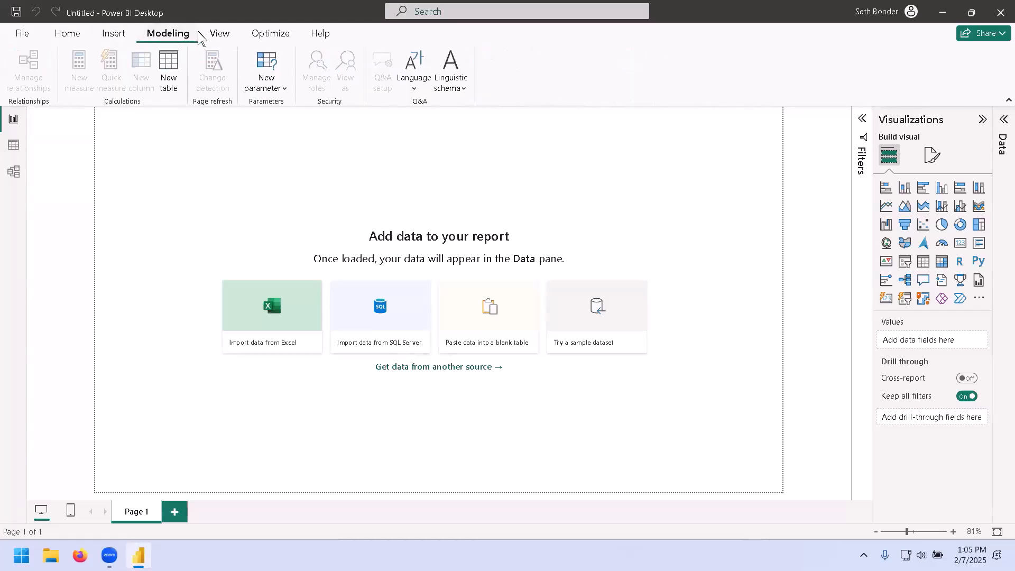
pyautogui.click(218, 36)
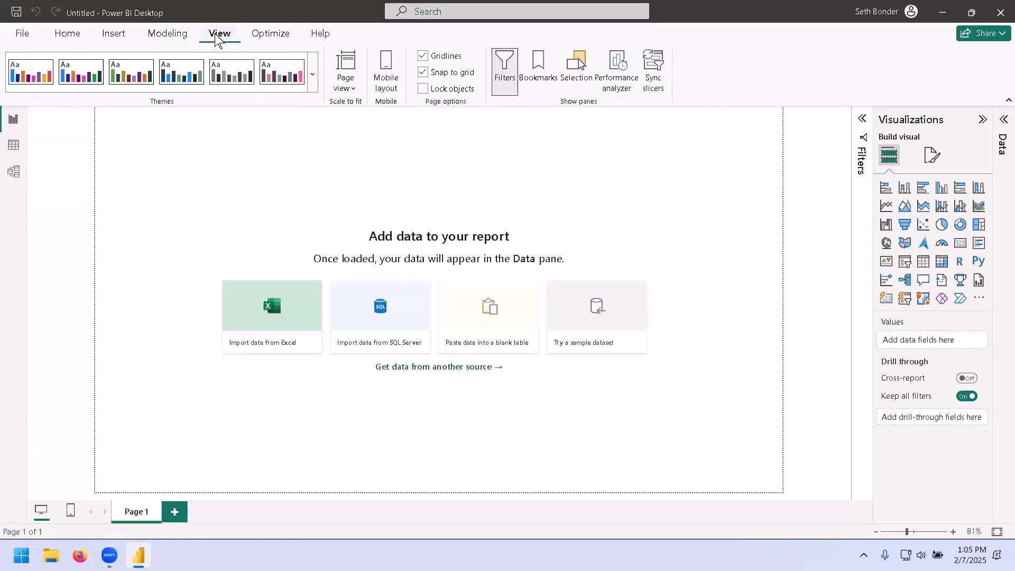
pyautogui.click(277, 40)
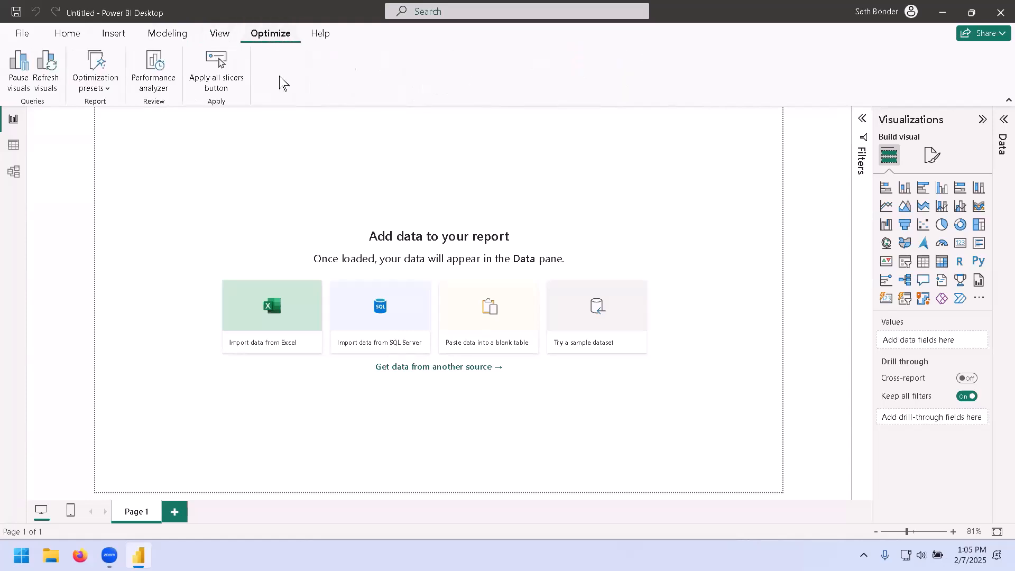
pyautogui.click(321, 35)
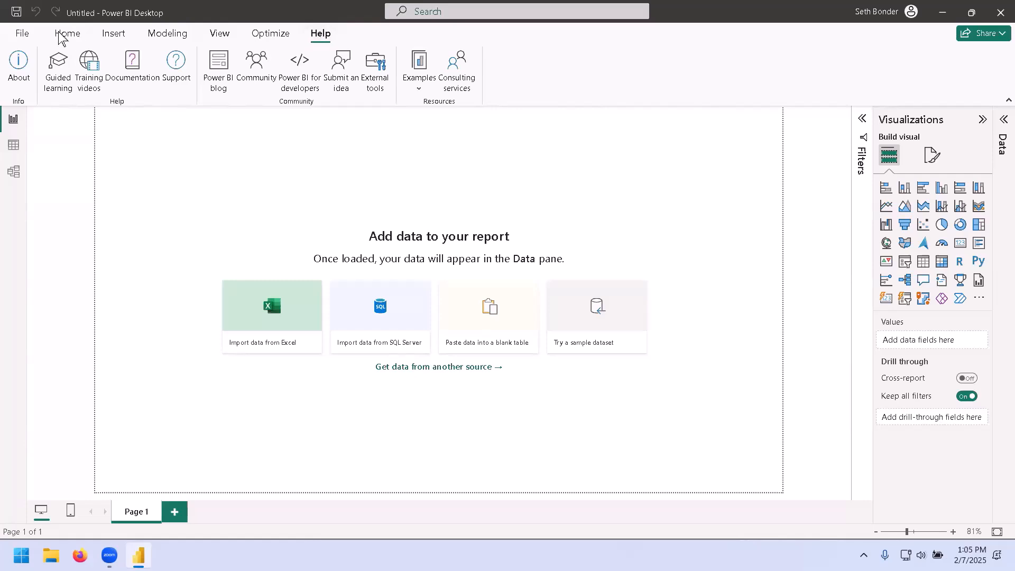
pyautogui.click(22, 33)
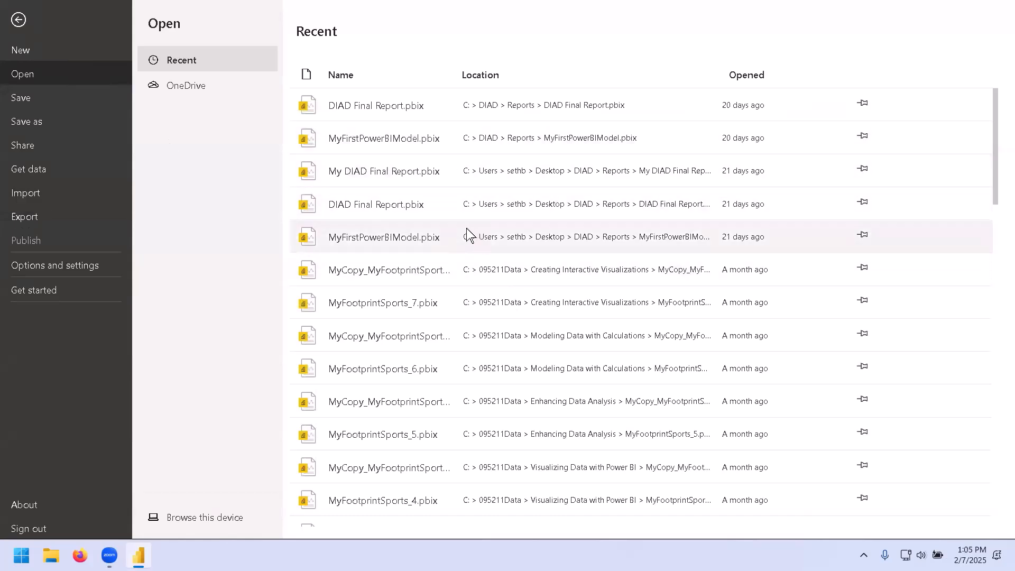
pyautogui.click(18, 22)
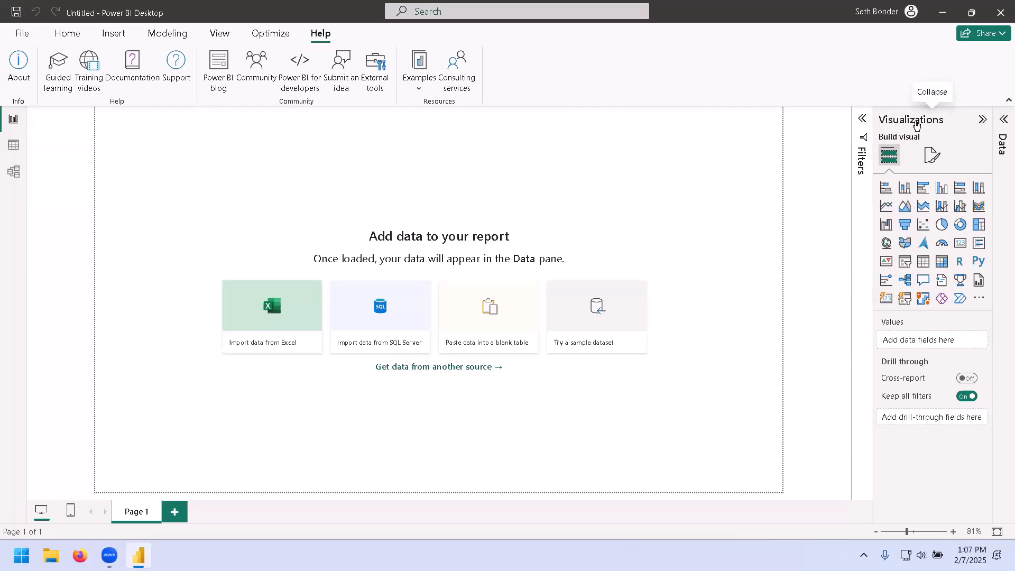
# Resize, collapse and expand the Visualizations, Filters and Data panes to explore the workspace layout.
pyautogui.moveTo(873, 145); pyautogui.dragTo(810, 151)
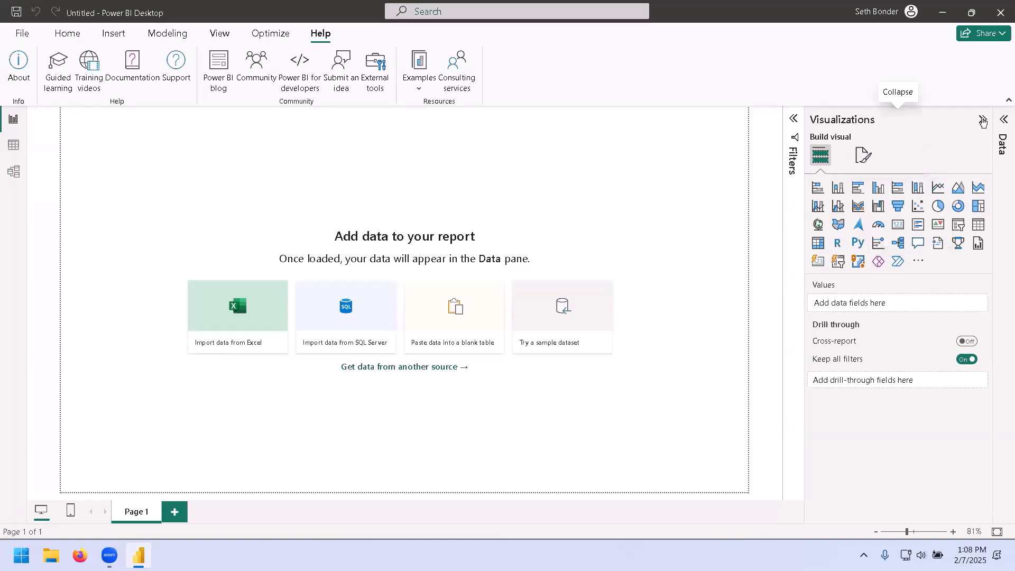
pyautogui.click(983, 121)
pyautogui.click(982, 122)
pyautogui.click(982, 121)
pyautogui.click(960, 121)
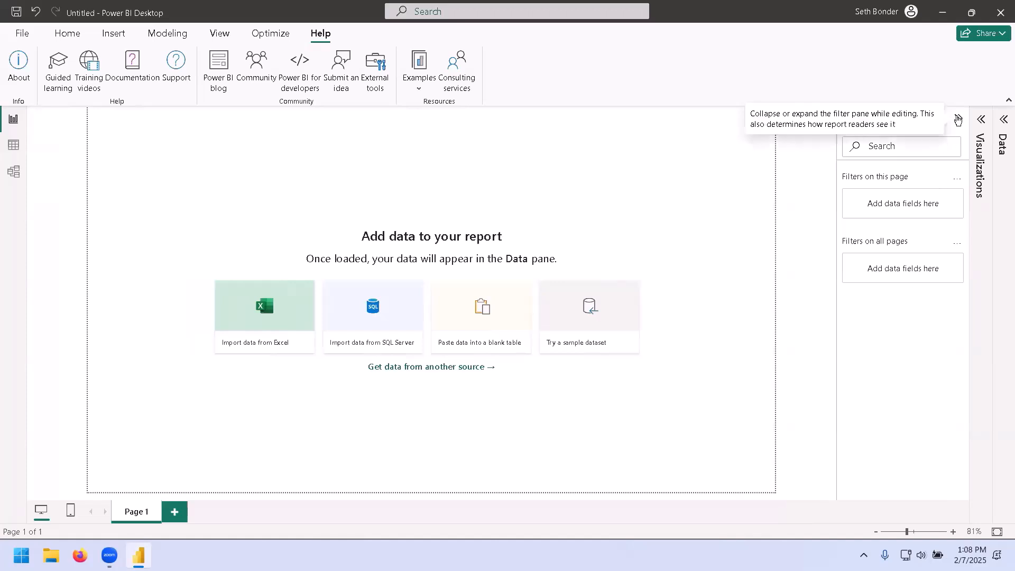
pyautogui.click(1003, 120)
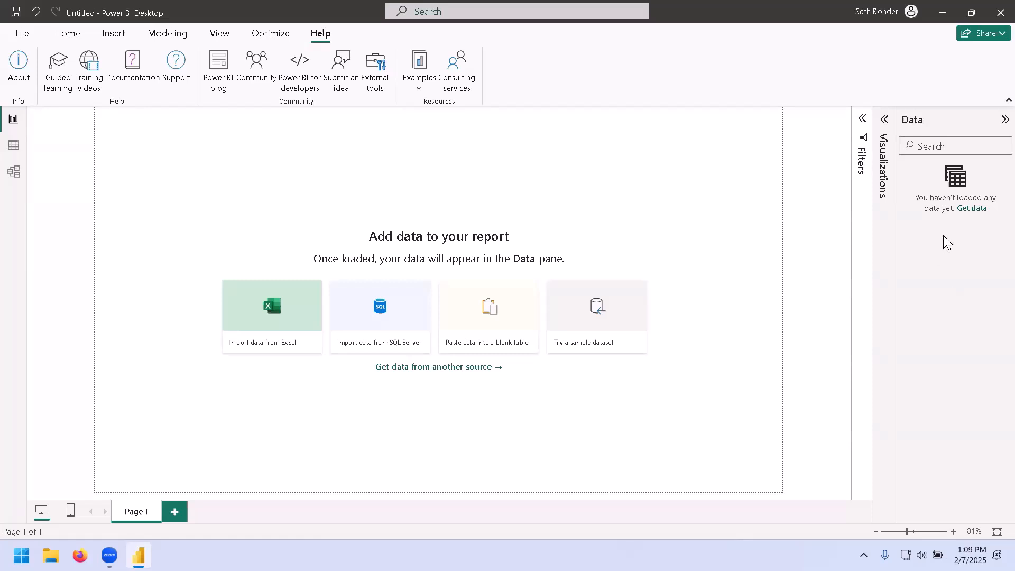
pyautogui.click(1004, 119)
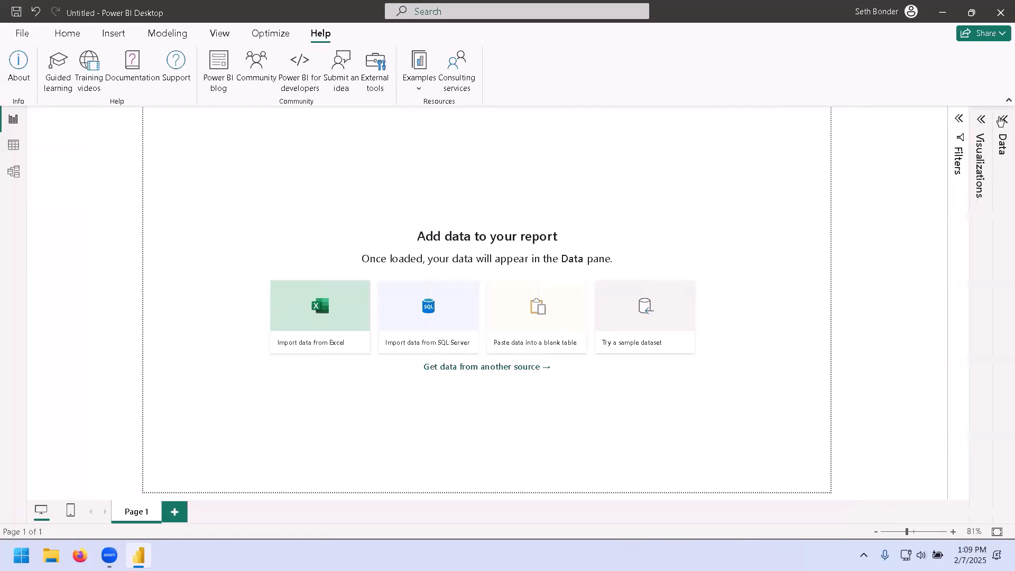
pyautogui.click(981, 119)
# Open the MyFootprintSports_1 report from the C:\095211Data\Analyzing Data with Self-Service BI folder.
pyautogui.click(22, 36)
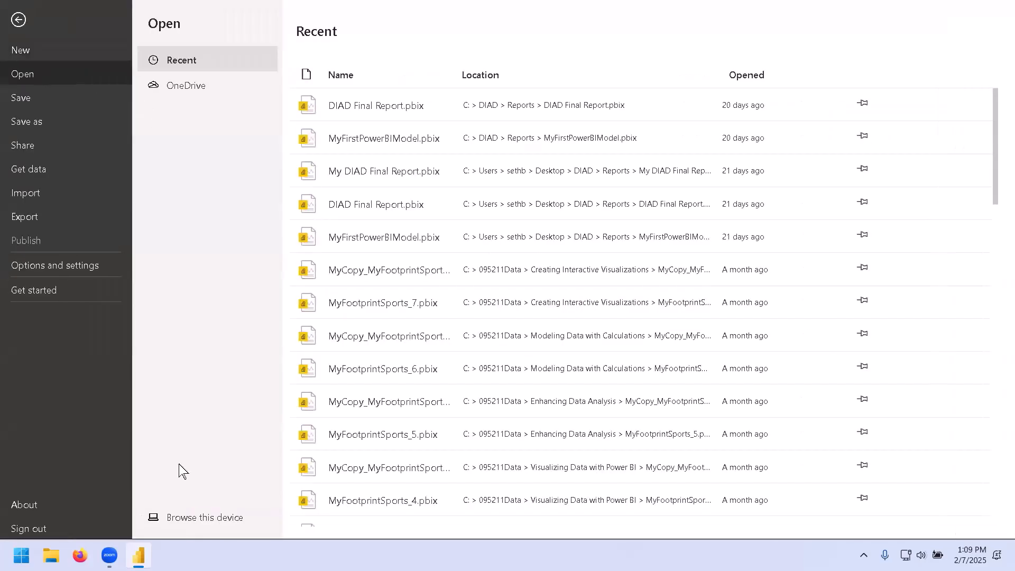
pyautogui.click(193, 517)
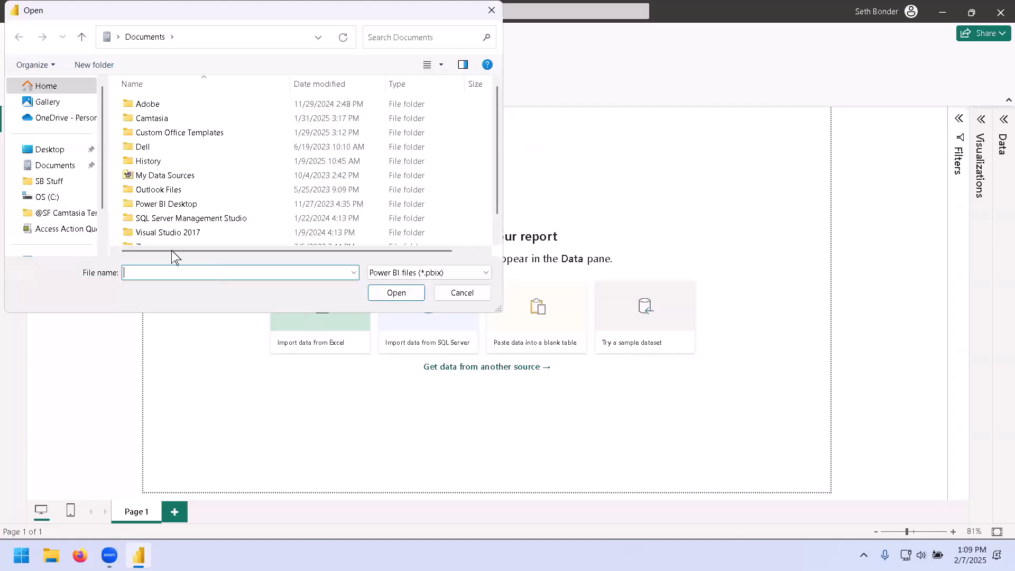
pyautogui.click(55, 197)
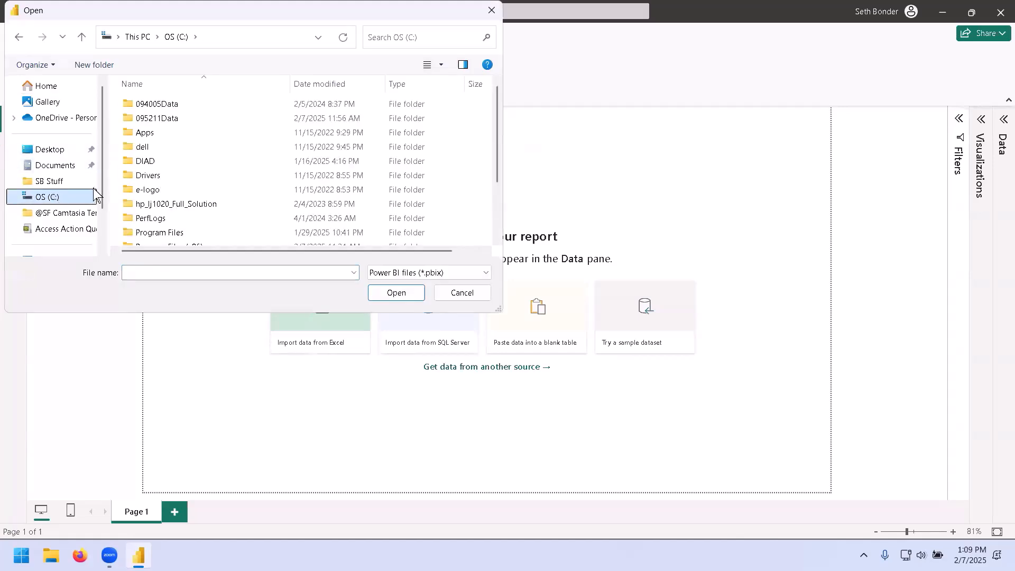
pyautogui.doubleClick(194, 120)
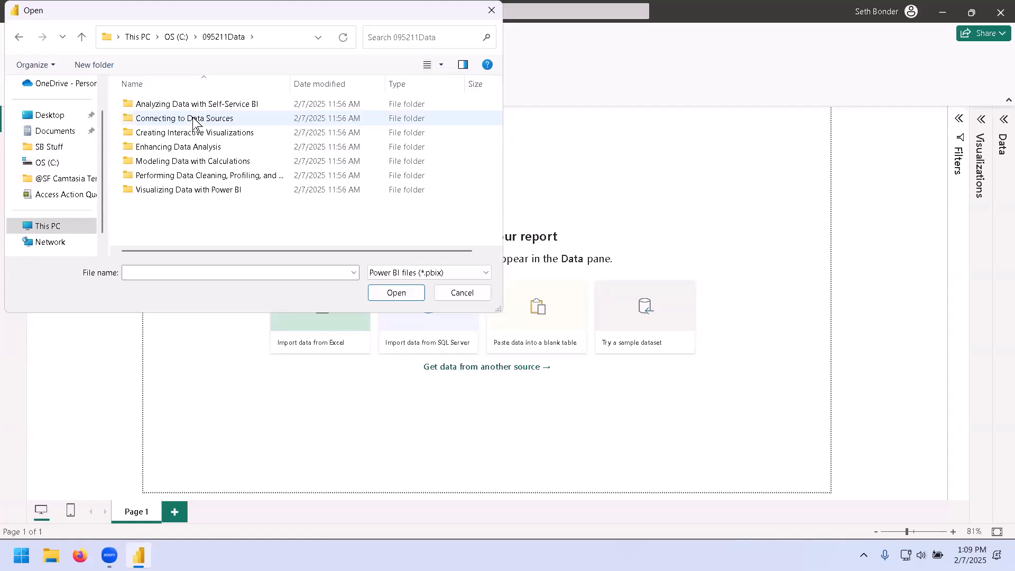
pyautogui.doubleClick(228, 104)
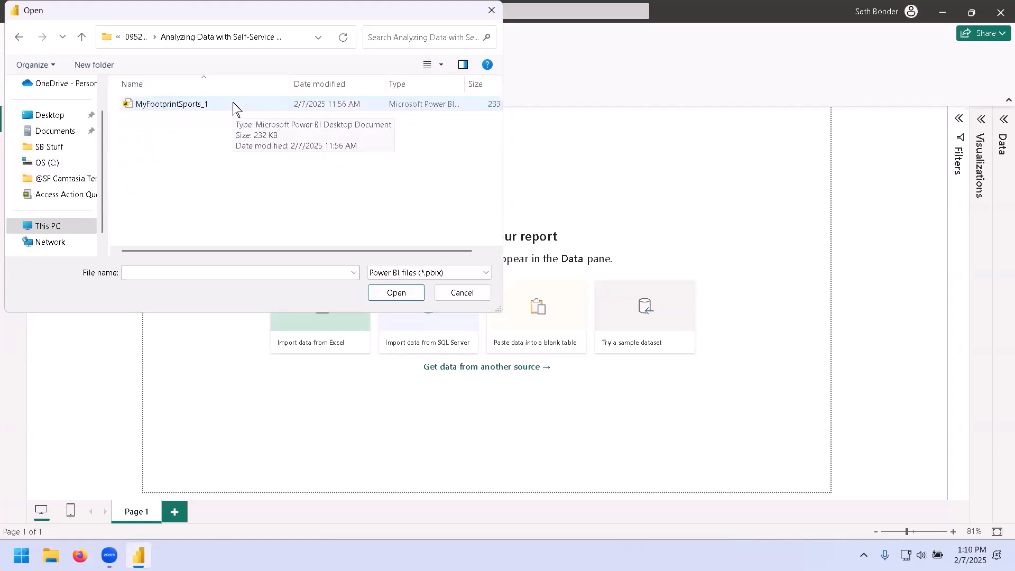
pyautogui.doubleClick(233, 104)
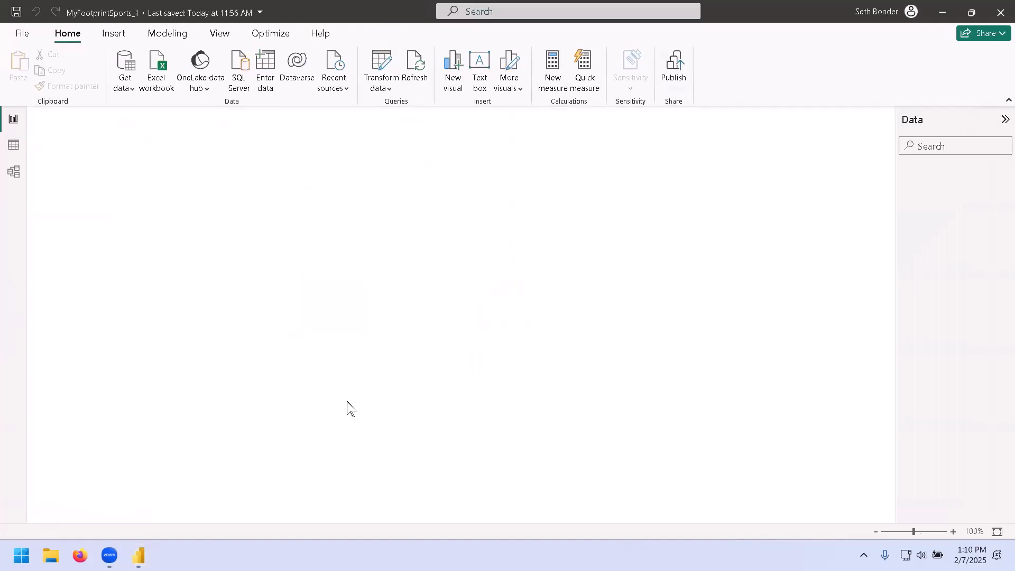
# Switch between the Relationships, Sales by Region and Category, and Establishment Data report pages to review their visuals.
pyautogui.moveTo(139, 555)
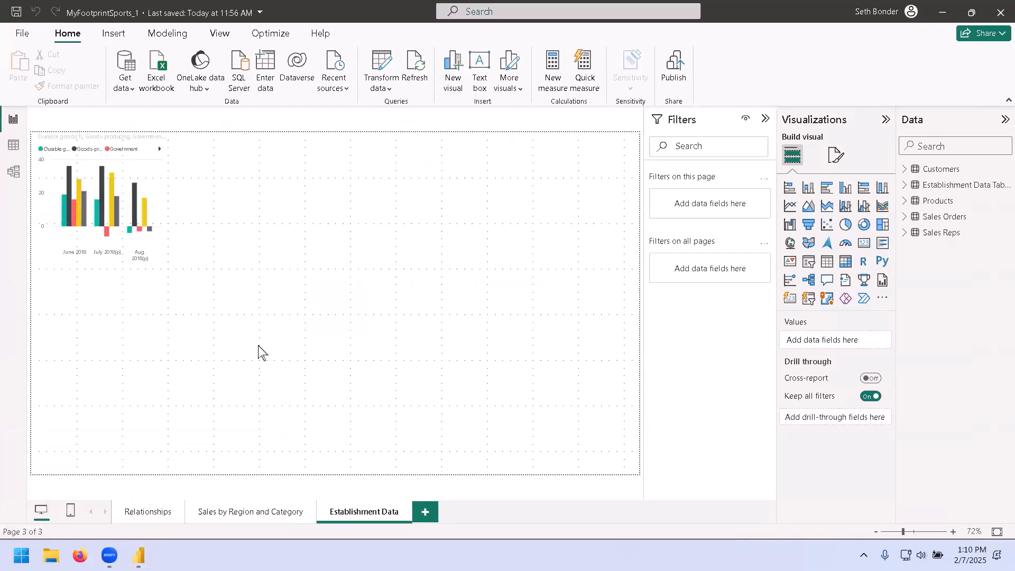
pyautogui.click(149, 511)
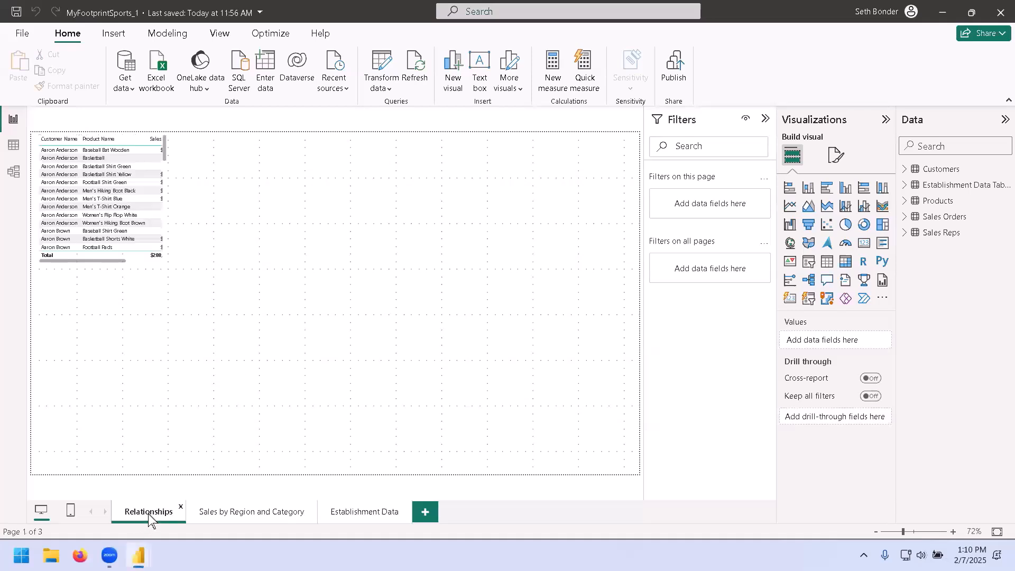
pyautogui.click(235, 512)
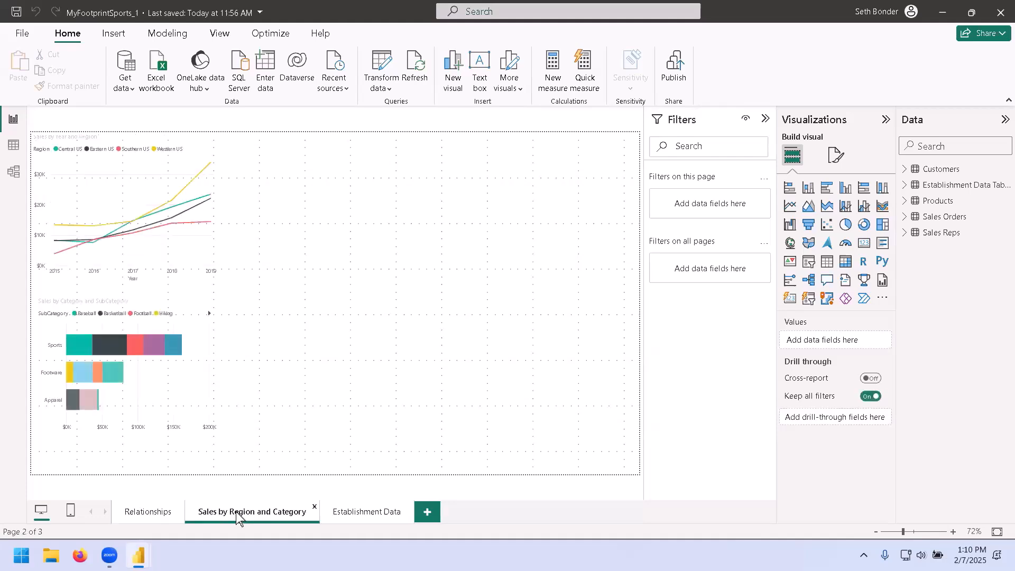
pyautogui.click(365, 512)
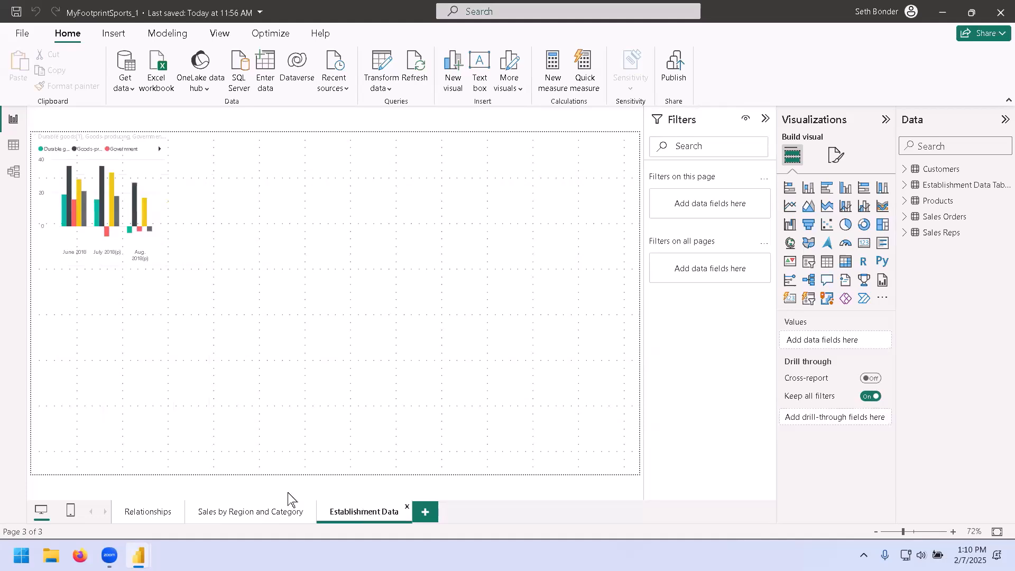
pyautogui.click(151, 513)
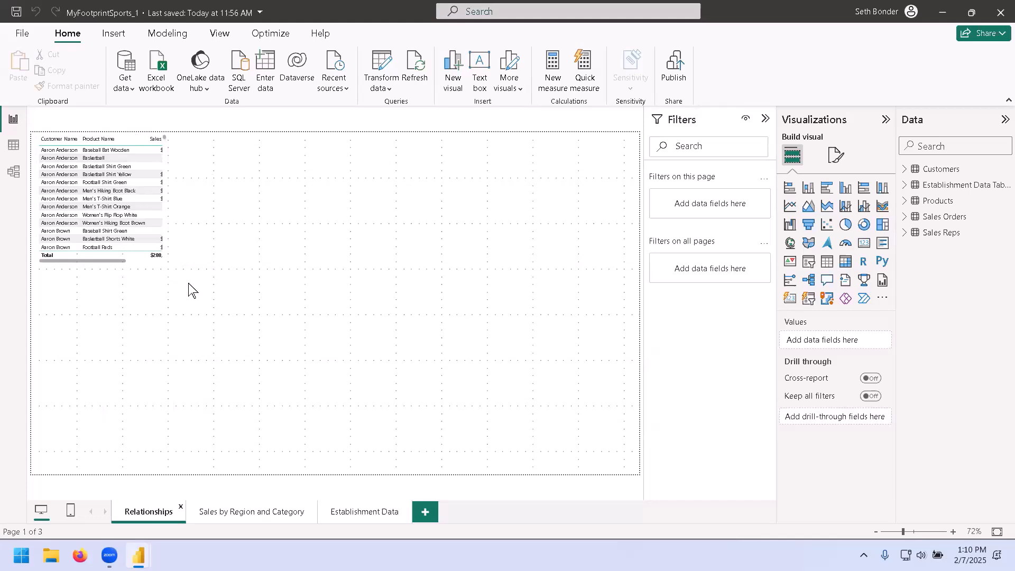
pyautogui.click(262, 512)
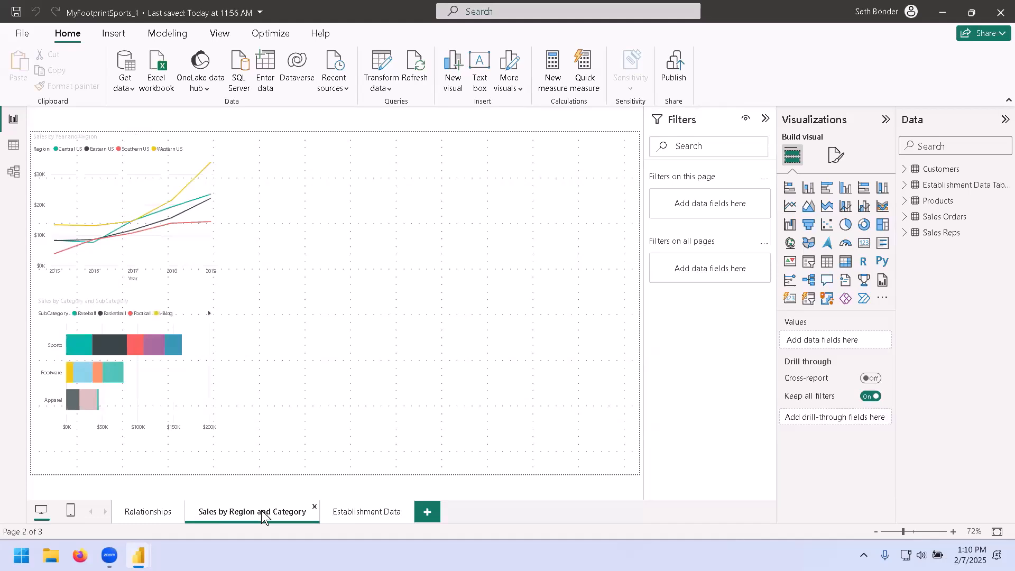
pyautogui.click(368, 511)
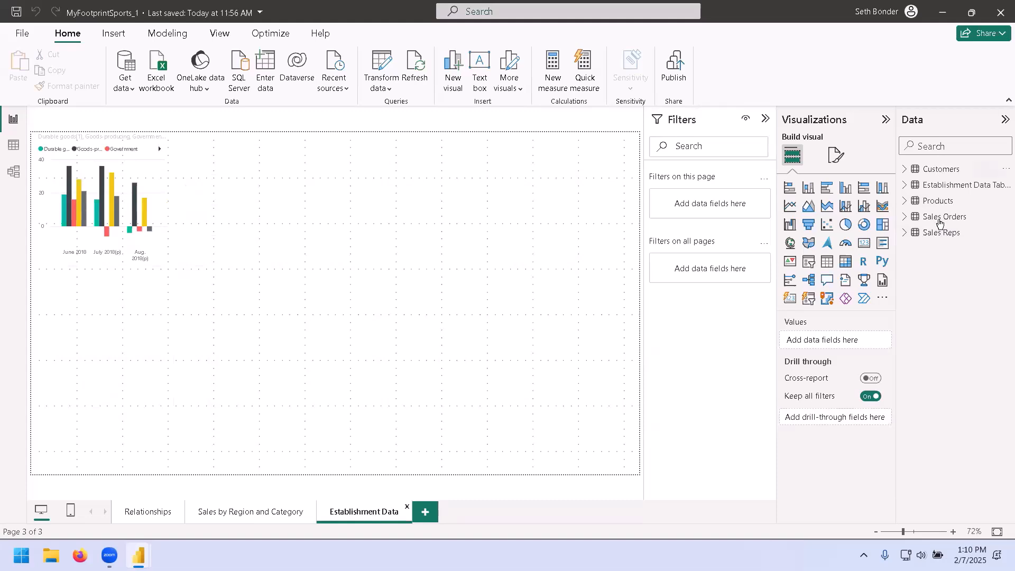
# Expand and collapse each table in the Data pane to examine its fields, then open the Sales by Region and Category page.
pyautogui.click(905, 234)
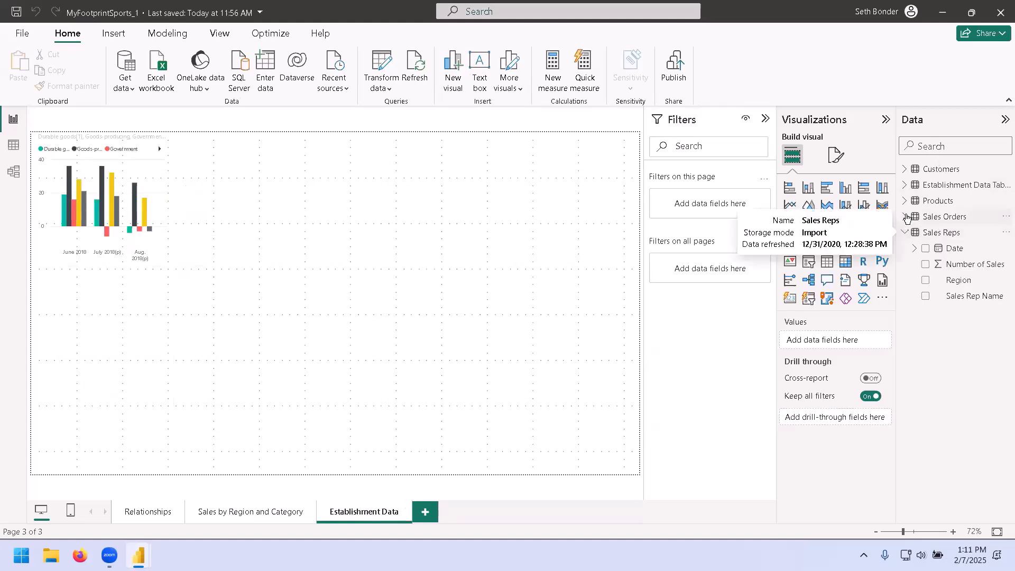
pyautogui.click(905, 218)
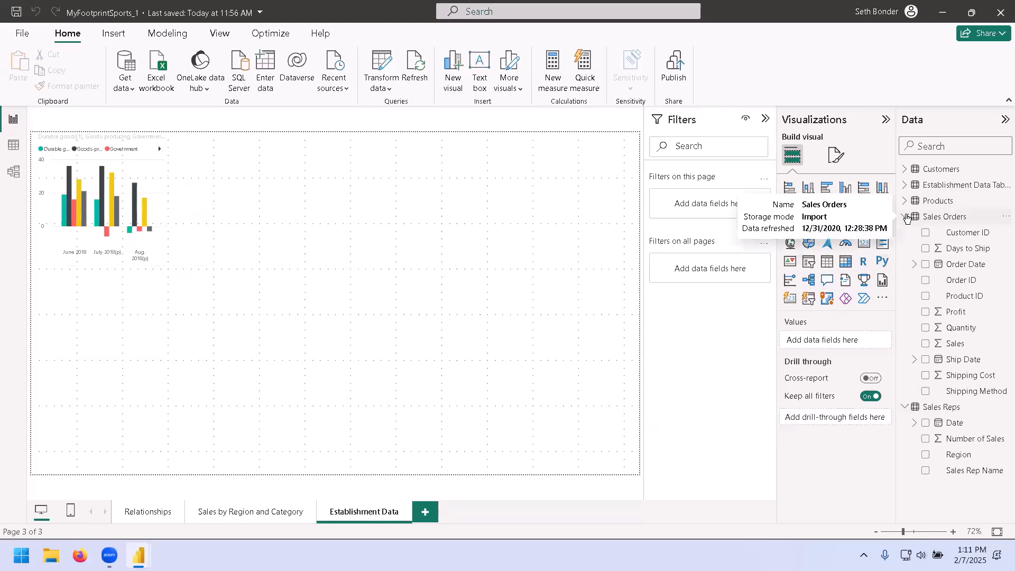
pyautogui.click(904, 201)
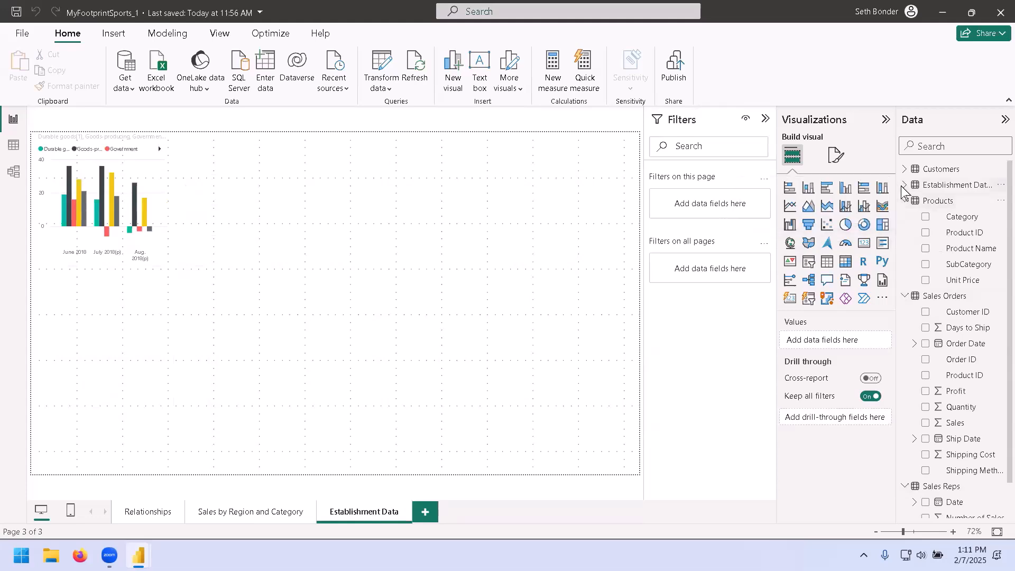
pyautogui.click(904, 185)
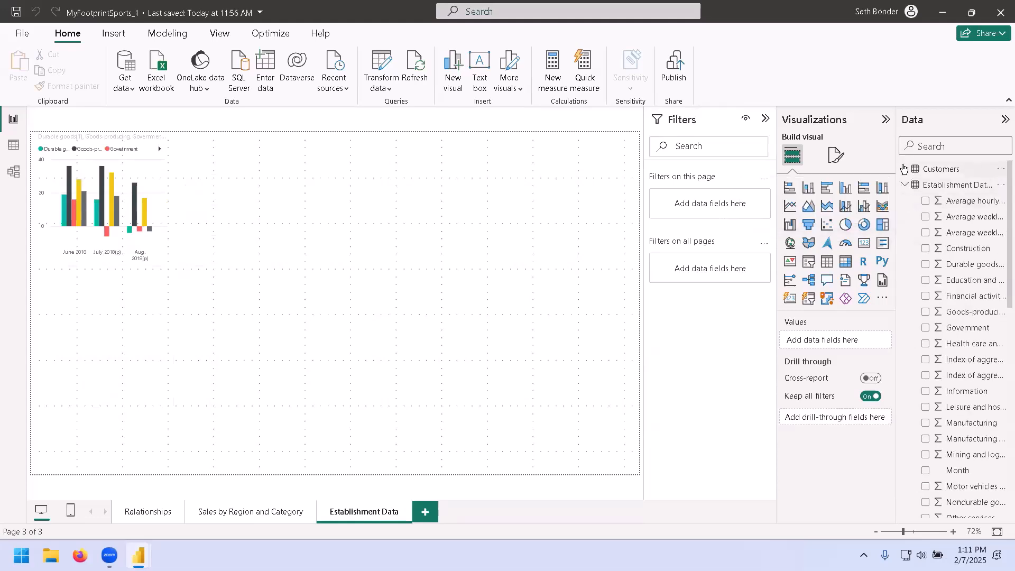
pyautogui.click(904, 169)
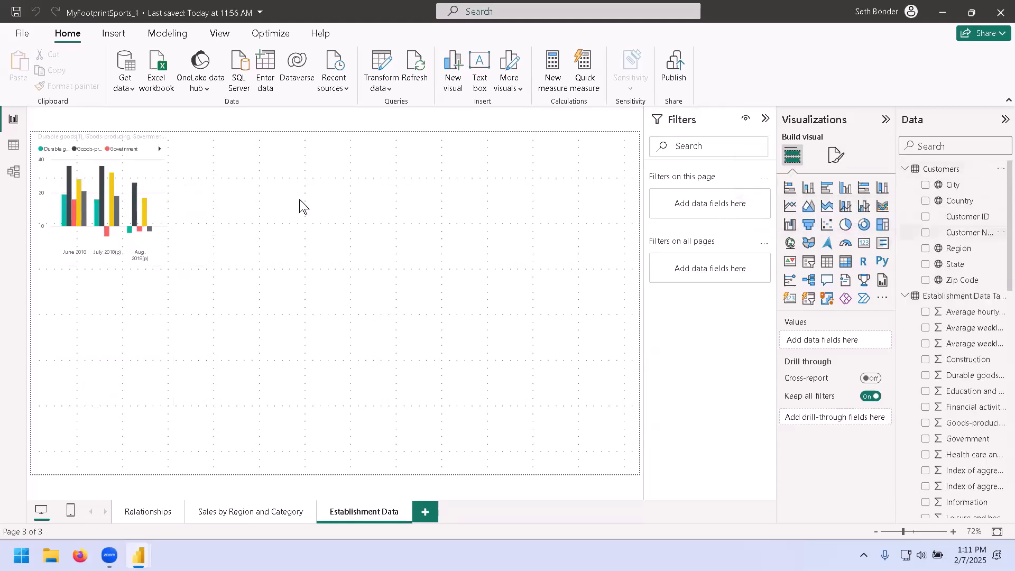
pyautogui.scroll(-5, 975, 260)
pyautogui.scroll(-7, 962, 269)
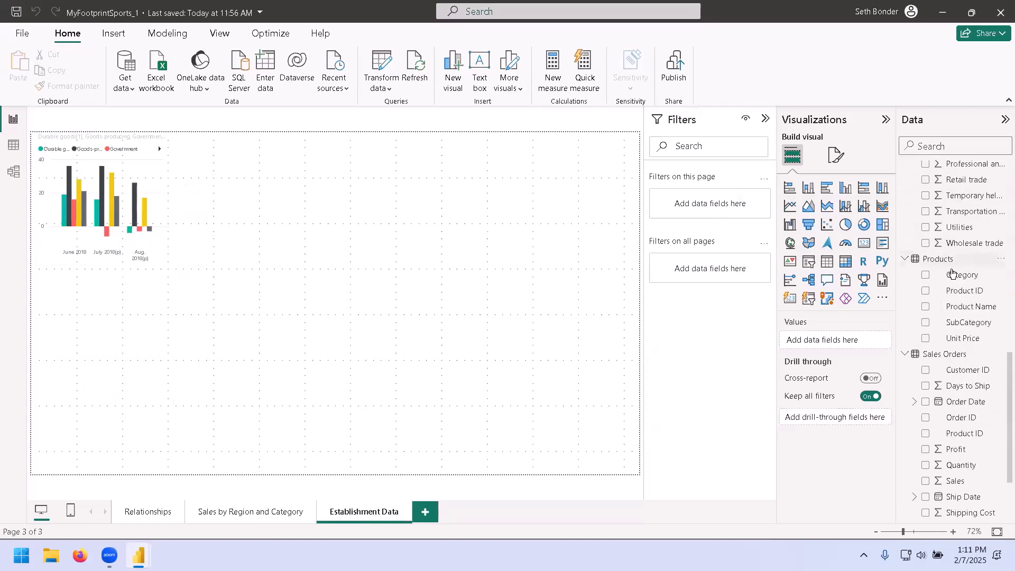
pyautogui.scroll(10, 951, 273)
pyautogui.click(905, 169)
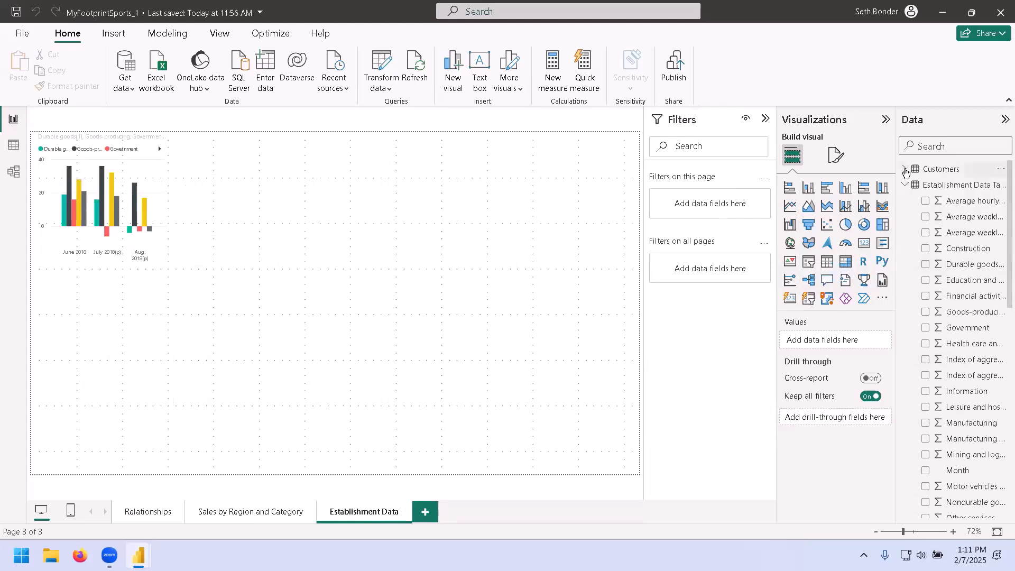
pyautogui.click(905, 185)
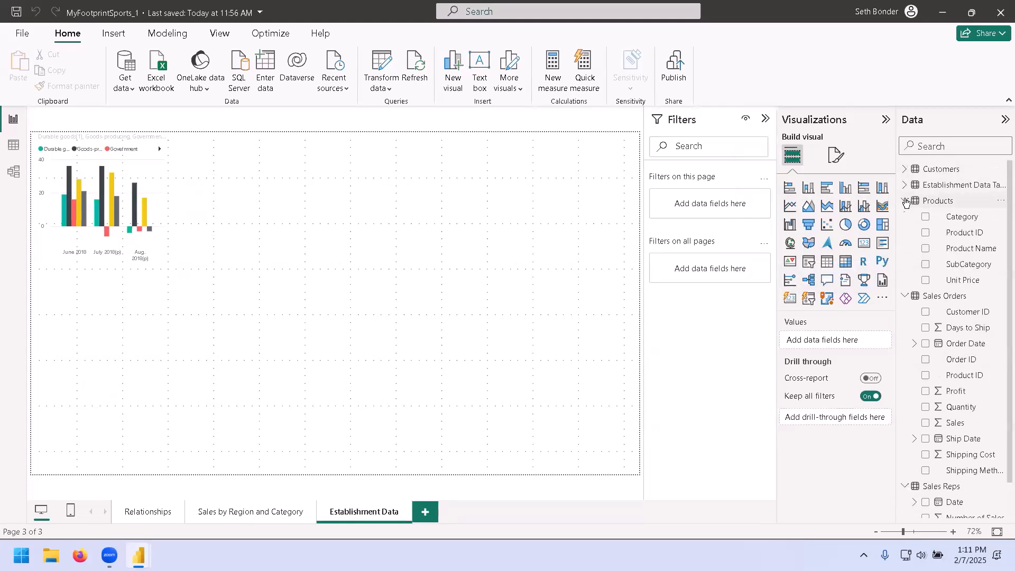
pyautogui.click(905, 201)
pyautogui.click(905, 217)
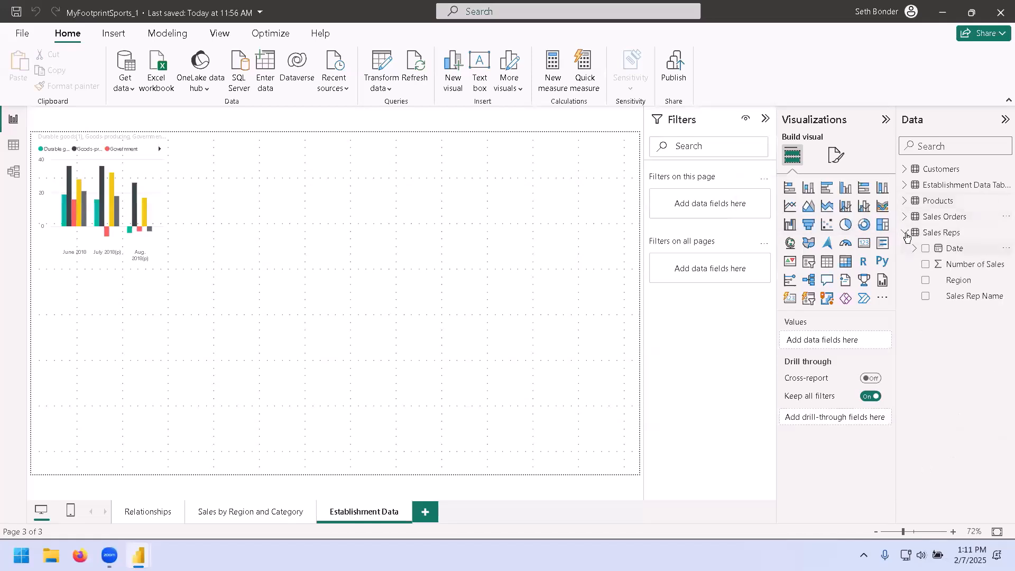
pyautogui.click(905, 233)
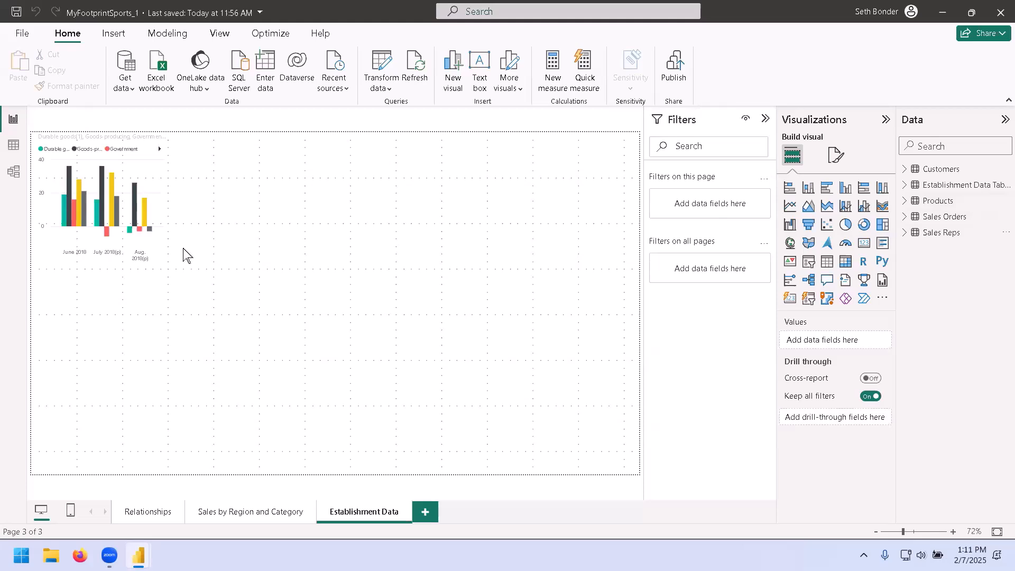
pyautogui.click(243, 512)
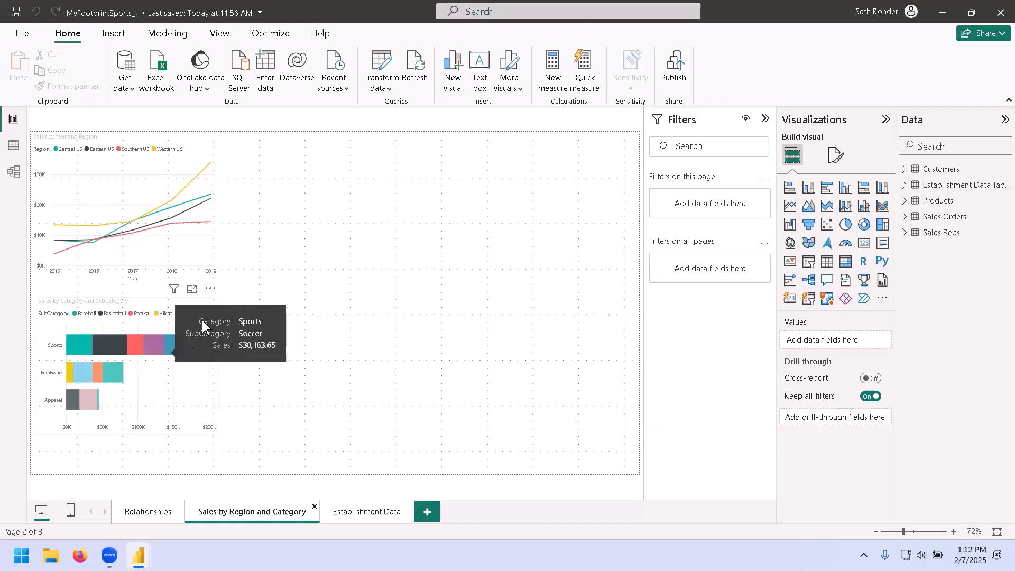
# Open the Sales by Category and SubCategory bar chart in focus mode and return to the report page.
pyautogui.click(192, 289)
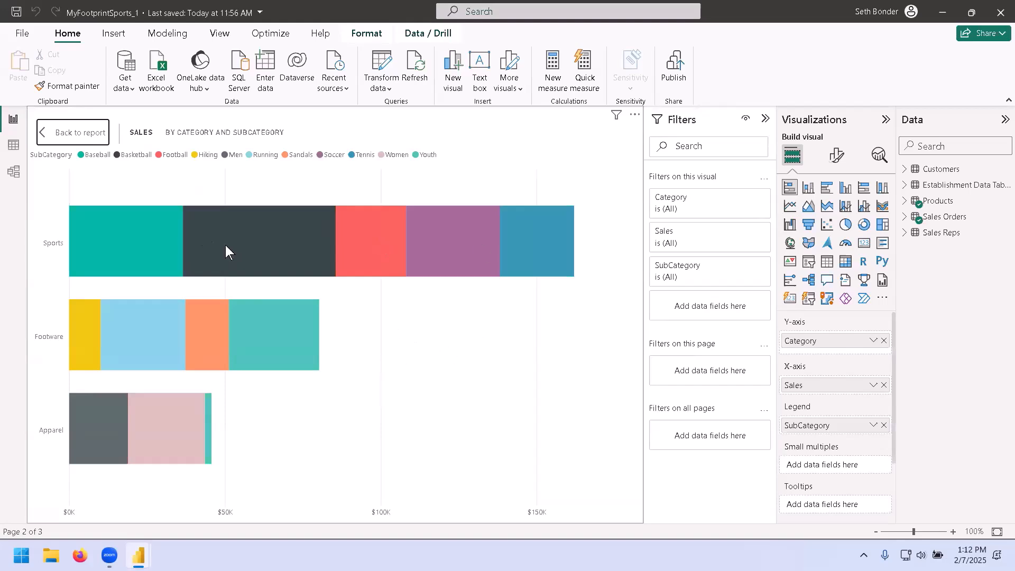
pyautogui.click(72, 132)
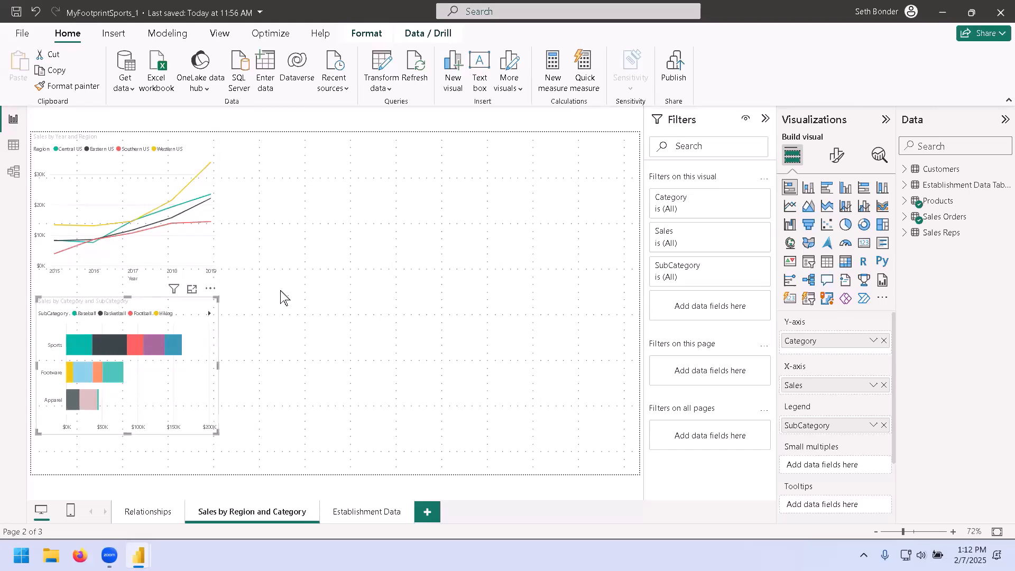
# Select the Sports Soccer bar segment to cross-filter the line chart, then clear the selection and deselect the visuals.
pyautogui.moveTo(154, 347)
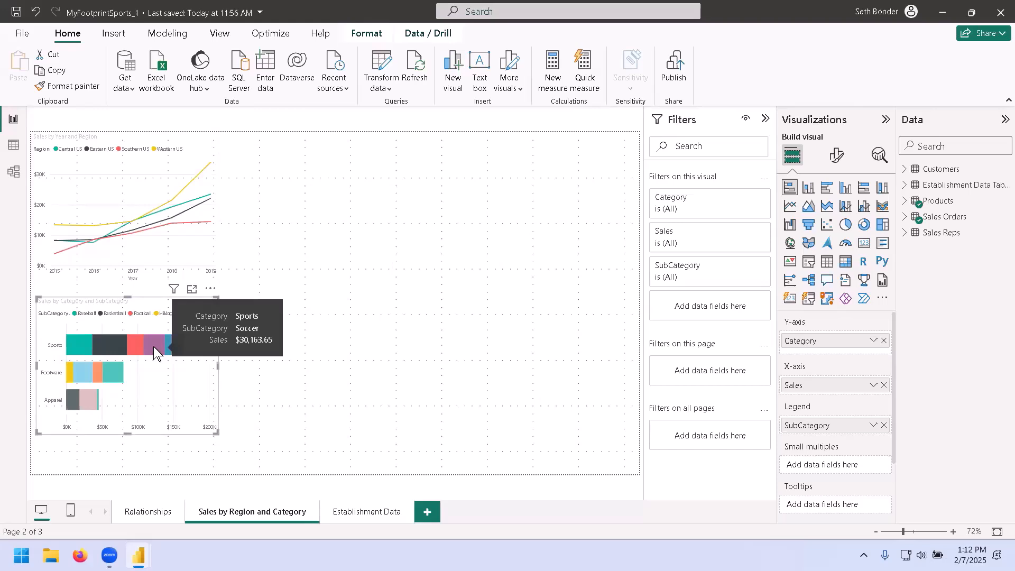
pyautogui.click(155, 346)
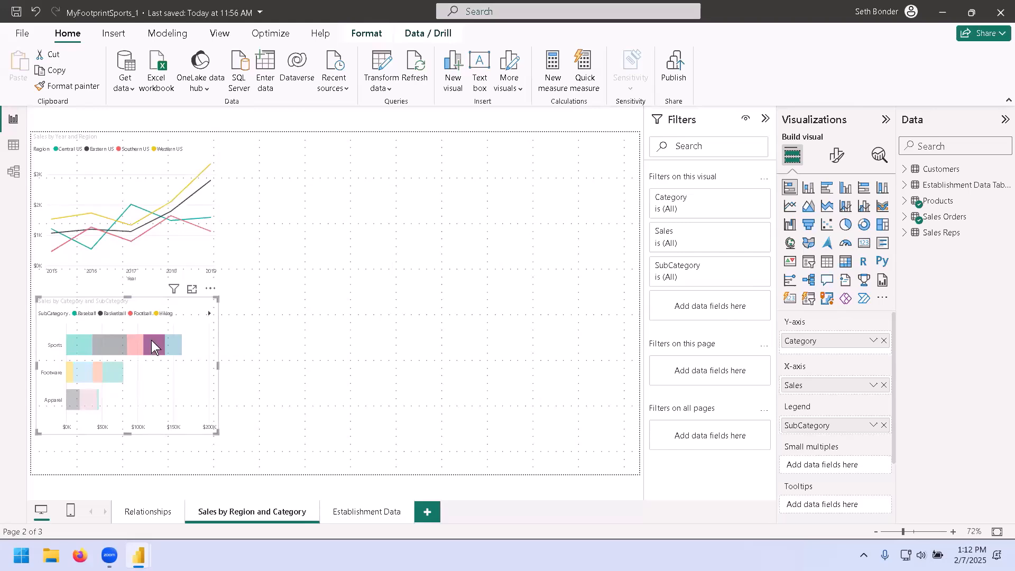
pyautogui.moveTo(153, 345)
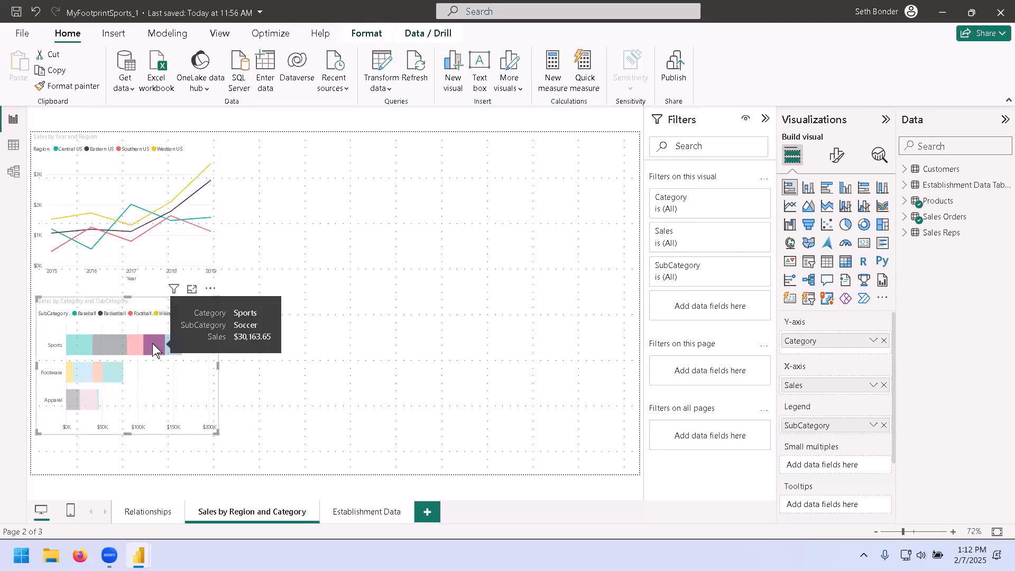
pyautogui.click(152, 344)
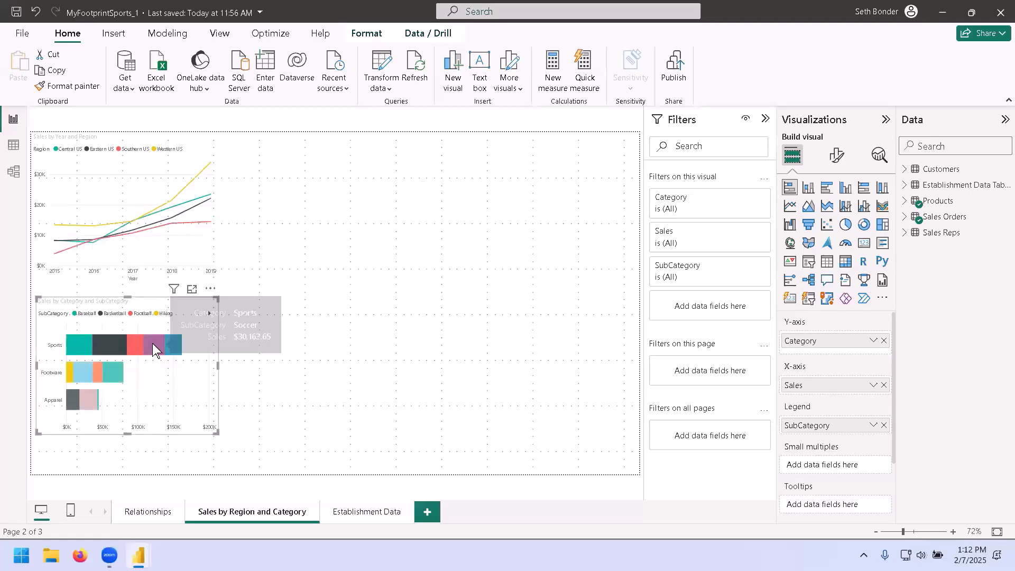
pyautogui.click(170, 230)
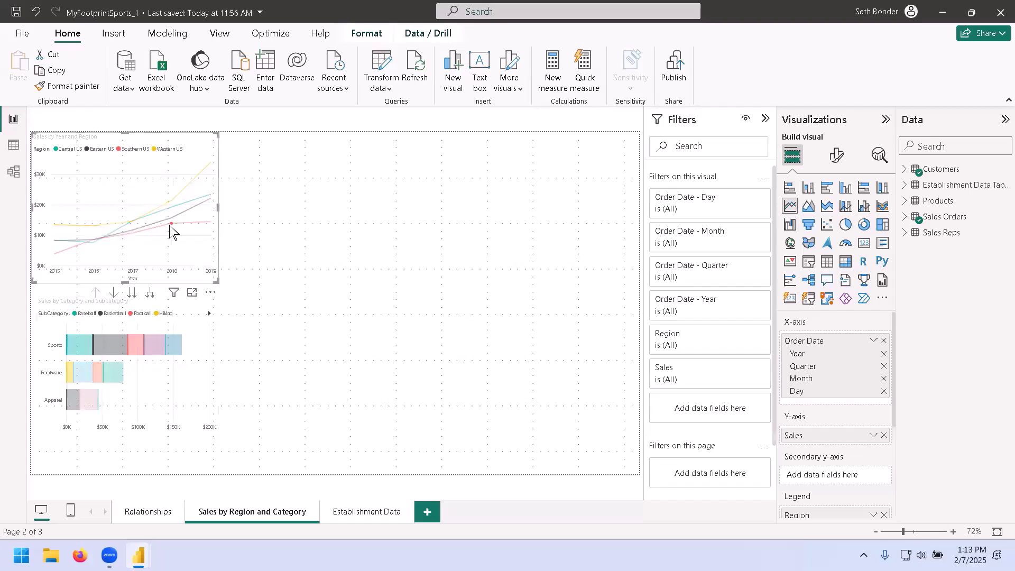
pyautogui.click(170, 231)
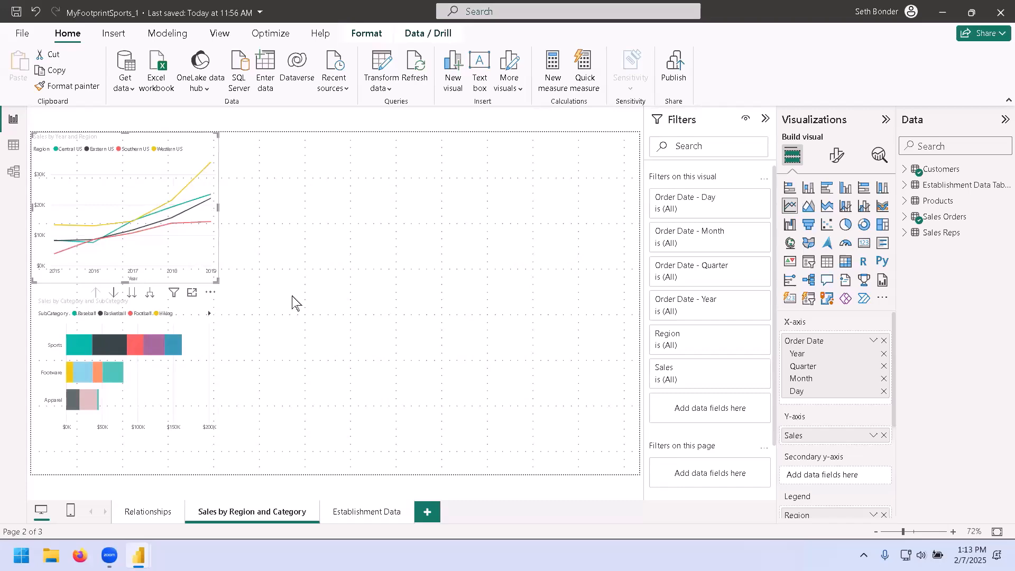
pyautogui.click(369, 279)
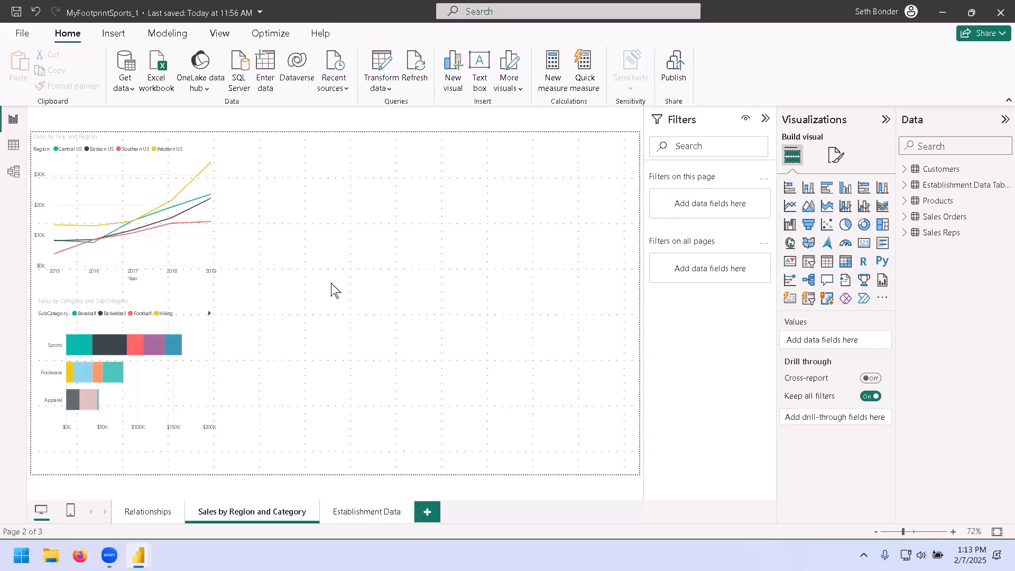
# On the Relationships page, open the table visual in focus mode and sort it by Product Name, then by Sales.
pyautogui.click(149, 512)
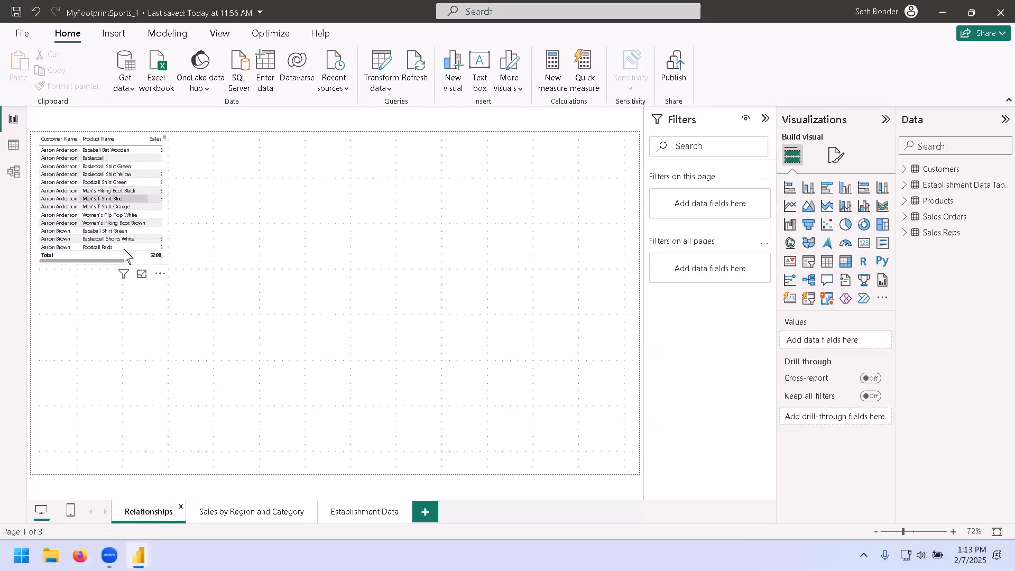
pyautogui.click(141, 273)
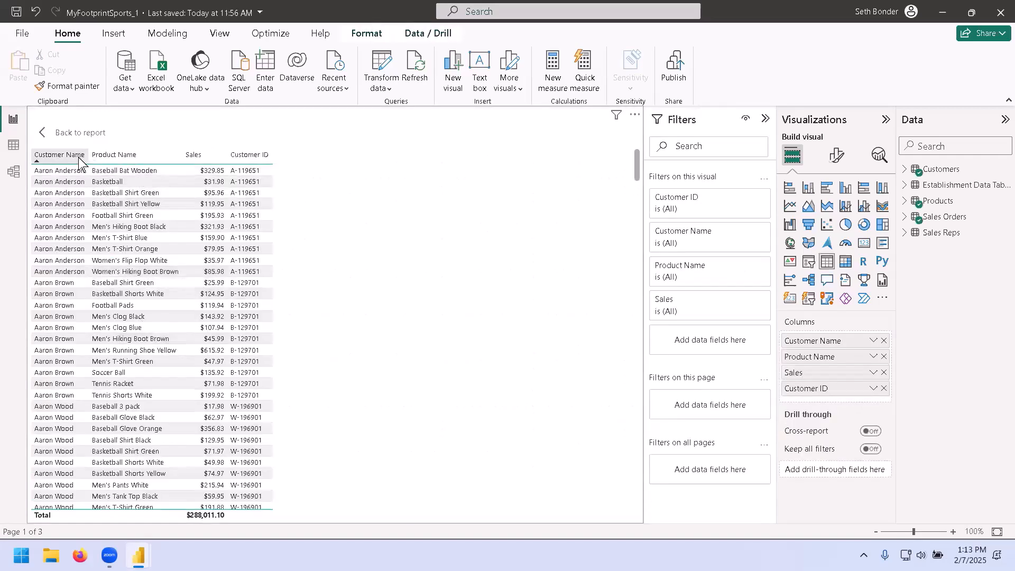
pyautogui.click(119, 157)
pyautogui.click(187, 157)
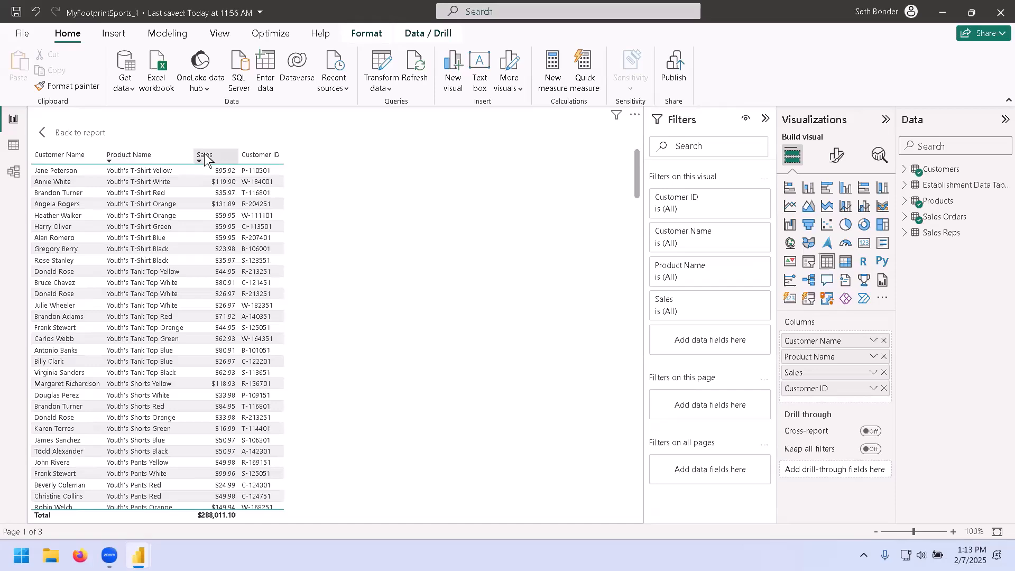
pyautogui.click(205, 157)
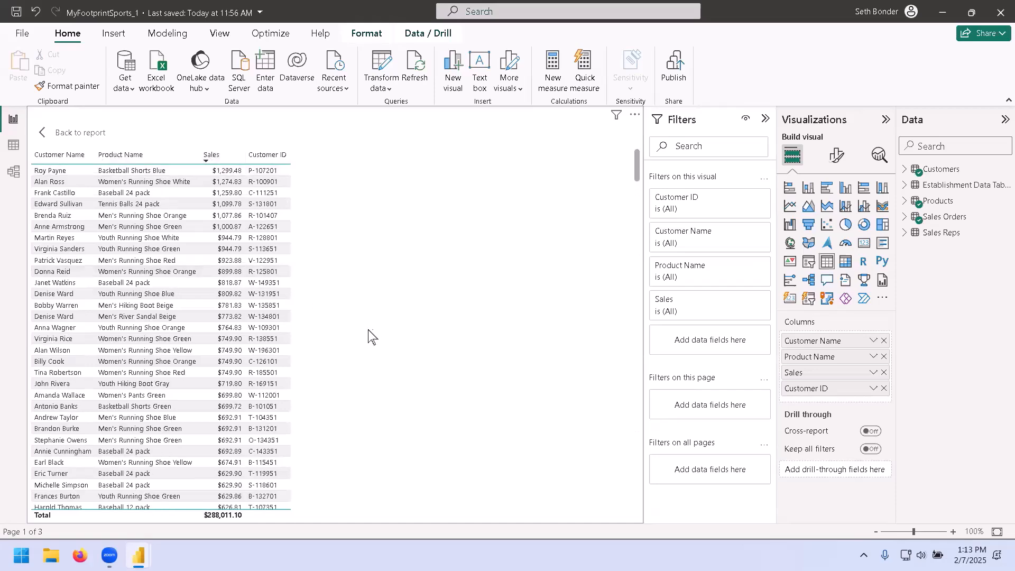
pyautogui.click(72, 136)
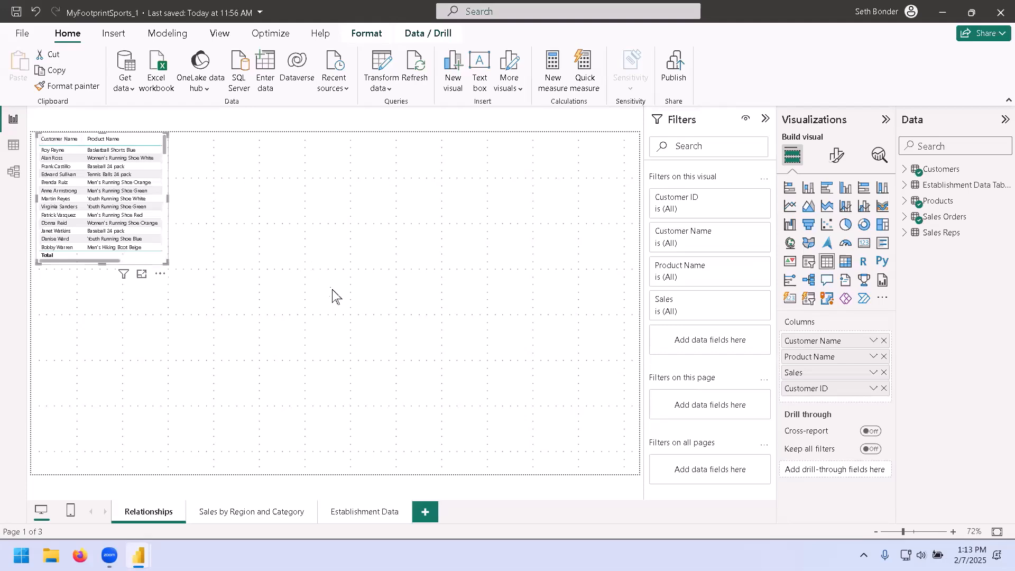
pyautogui.click(279, 259)
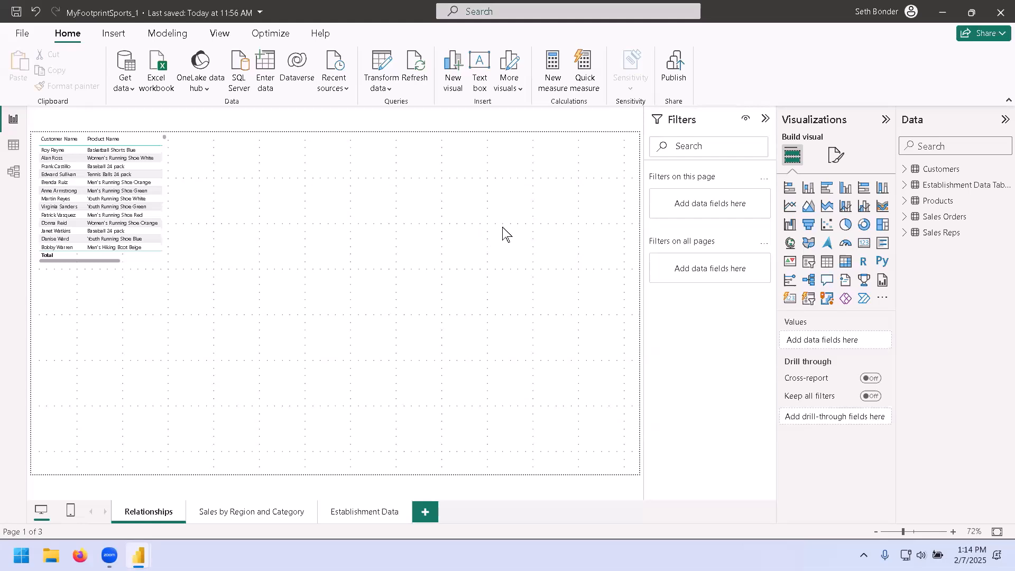
# Return to the Sales by Region and Category page and close Power BI Desktop without saving changes.
pyautogui.click(270, 512)
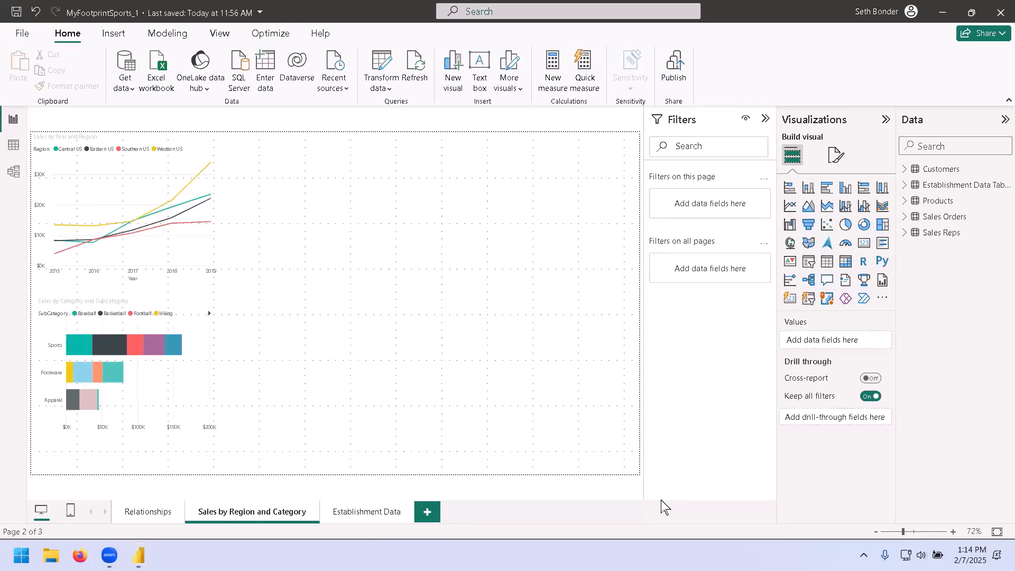
pyautogui.click(417, 301)
pyautogui.click(997, 14)
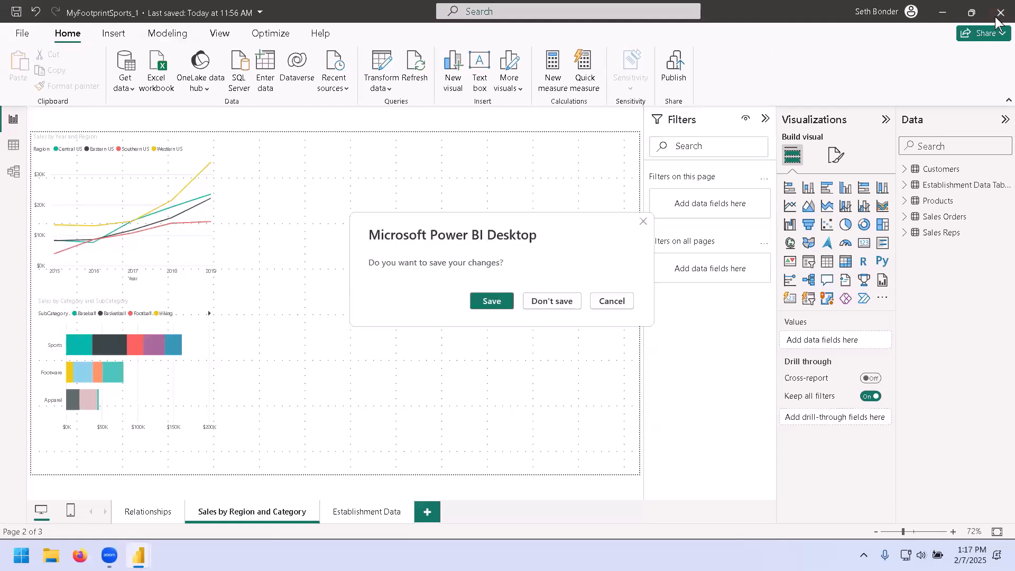
pyautogui.click(545, 301)
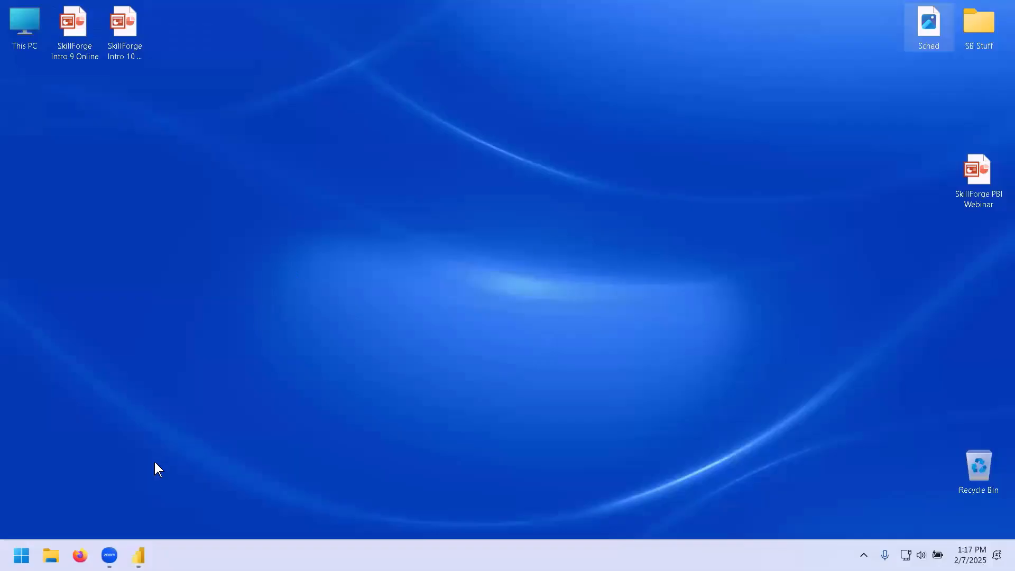
# Open the MyFootprintSports Excel workbook from C:\095211Data\Connecting to Data Sources and maximize its window.
pyautogui.doubleClick(25, 23)
pyautogui.click(539, 286)
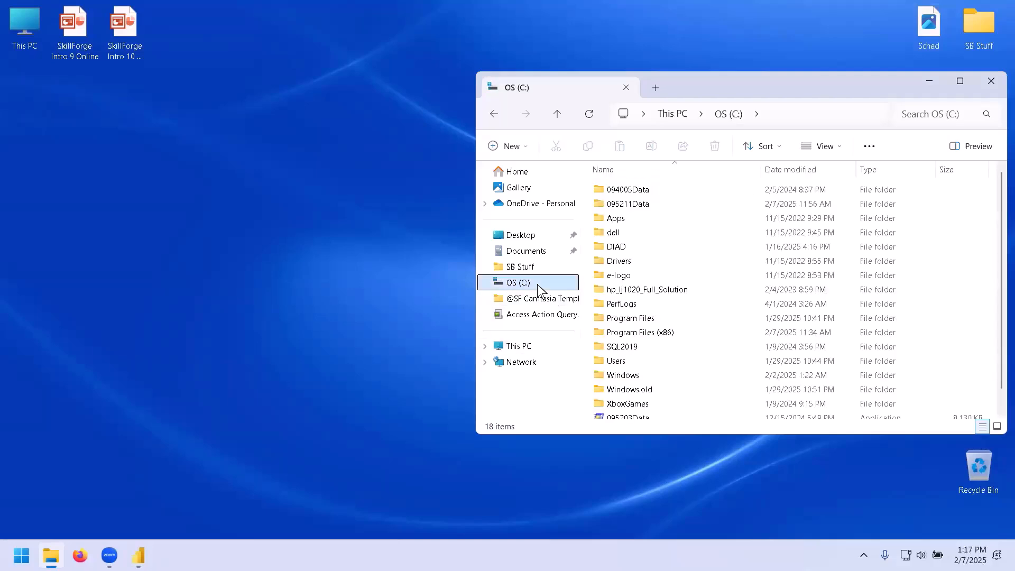
pyautogui.doubleClick(638, 211)
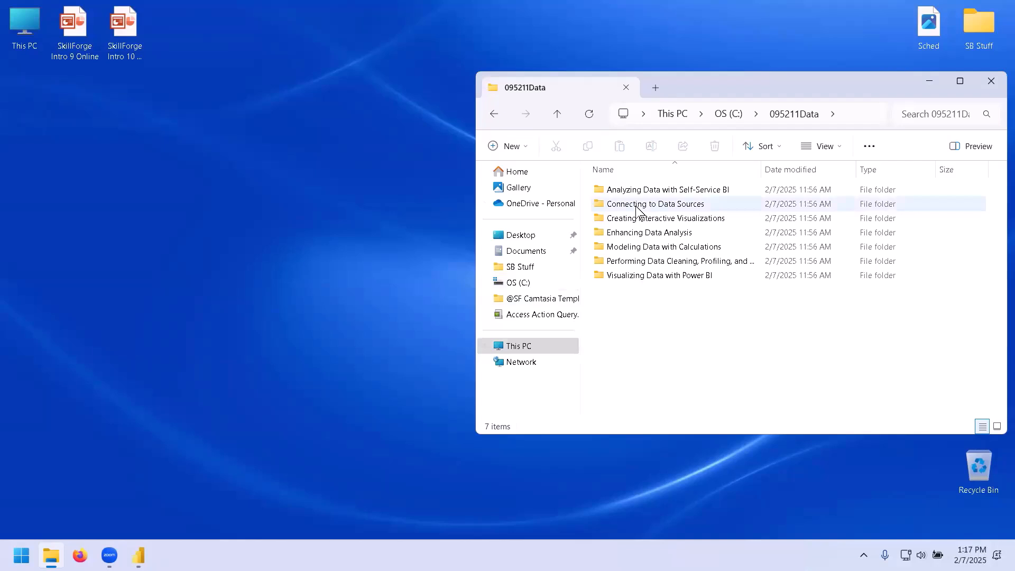
pyautogui.doubleClick(636, 210)
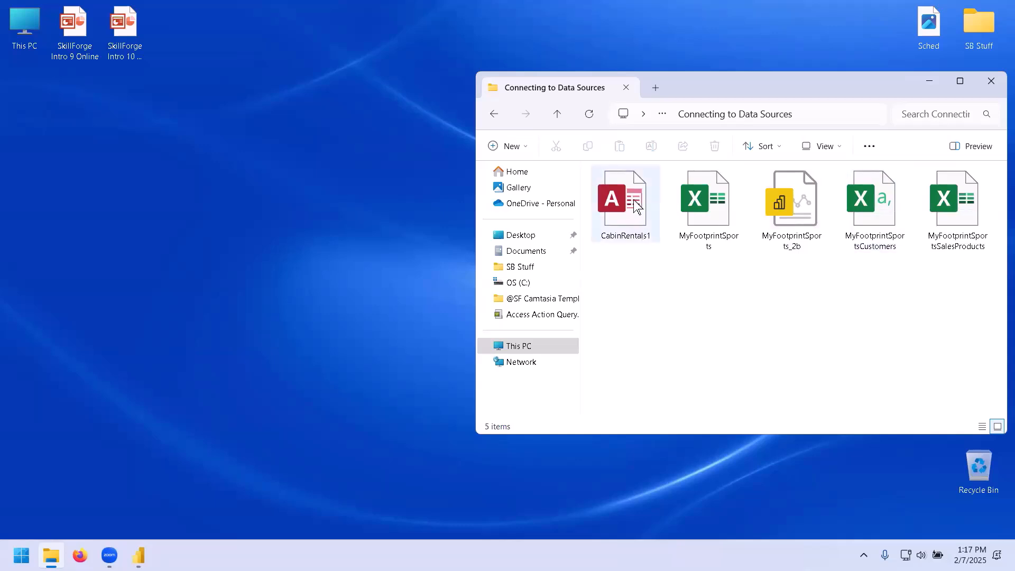
pyautogui.click(716, 207)
pyautogui.doubleClick(716, 207)
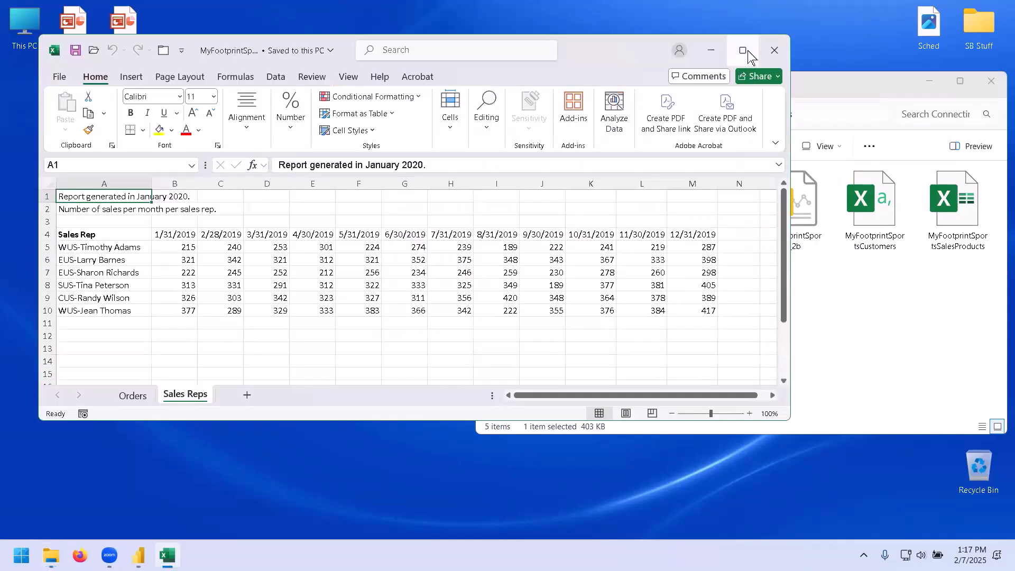
pyautogui.click(746, 52)
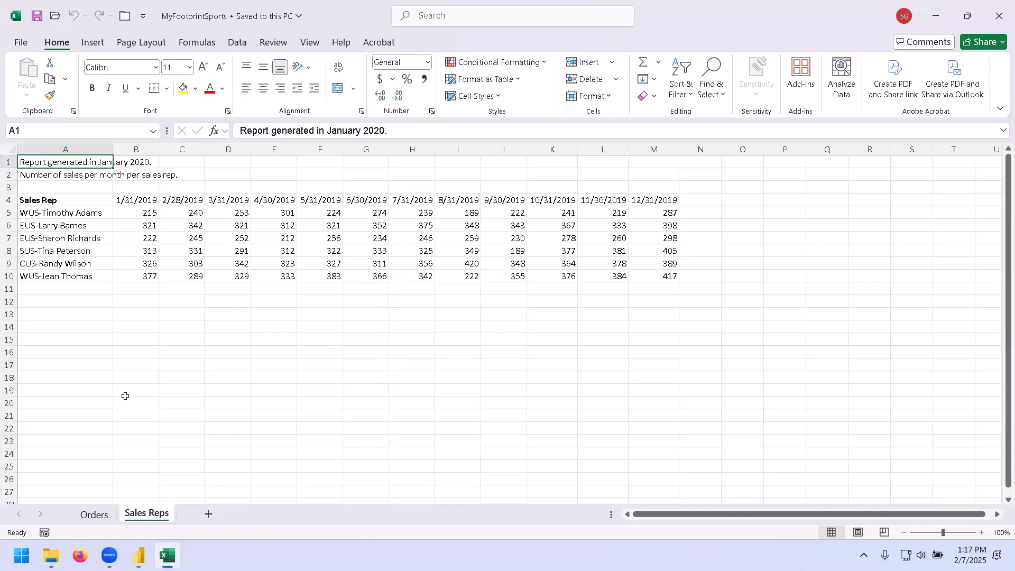
# Switch to the Orders sheet and scroll through its columns and rows to review the order data.
pyautogui.click(100, 513)
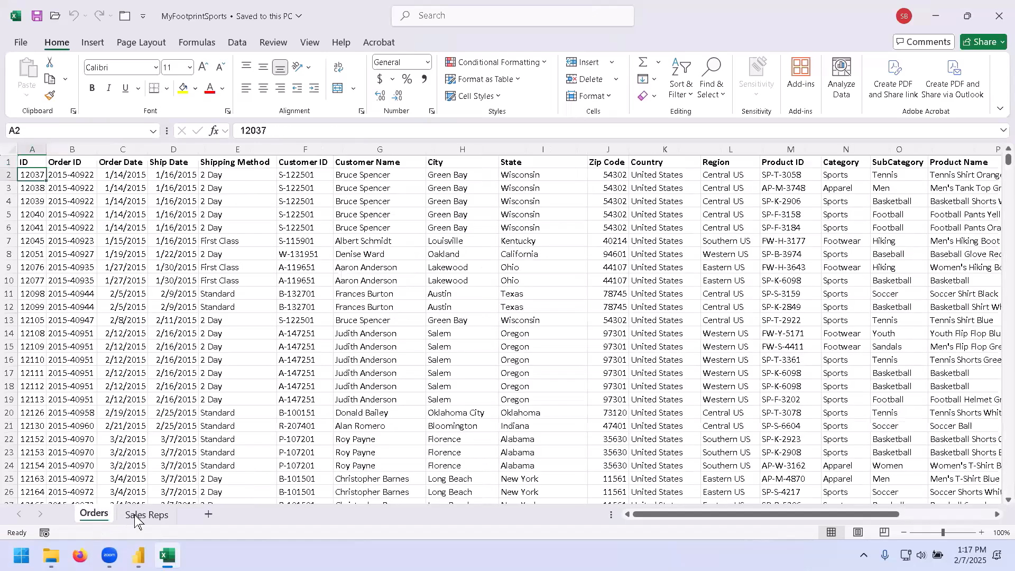
pyautogui.press('ctrl')
pyautogui.press('ctrl')
pyautogui.press('ctrl')
pyautogui.click(997, 514)
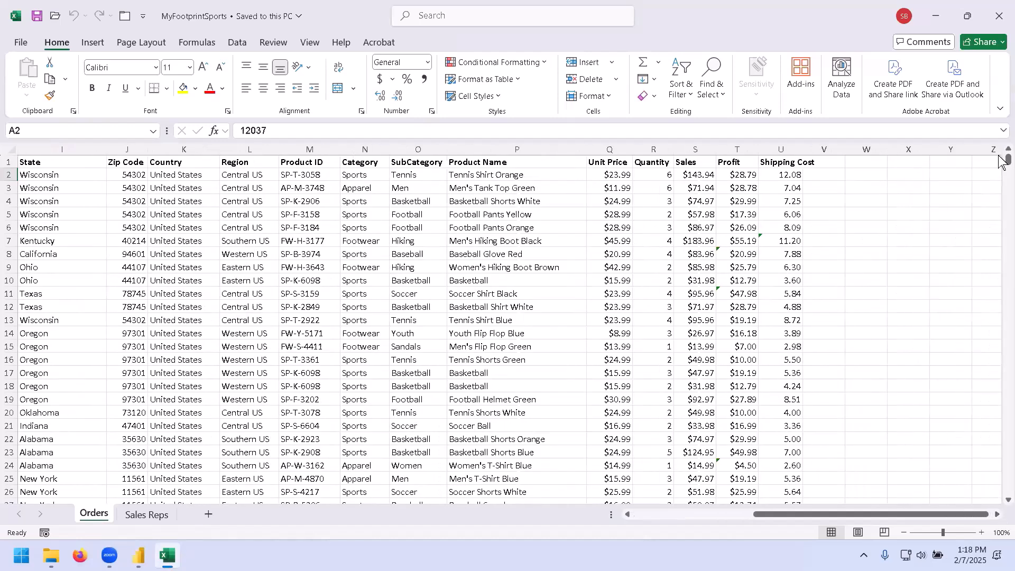
pyautogui.moveTo(1003, 163); pyautogui.dragTo(1003, 478)
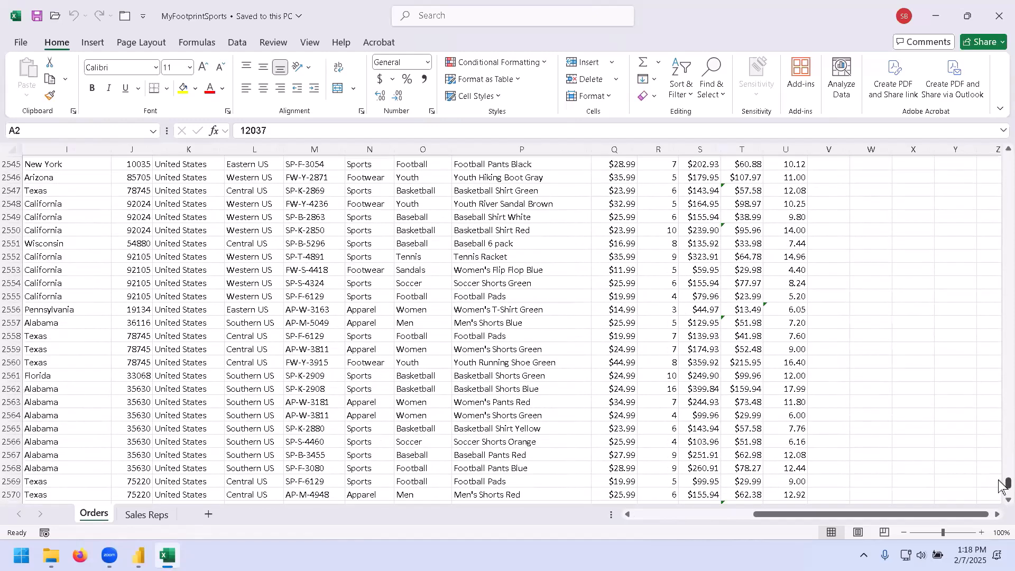
pyautogui.moveTo(998, 320); pyautogui.dragTo(998, 106)
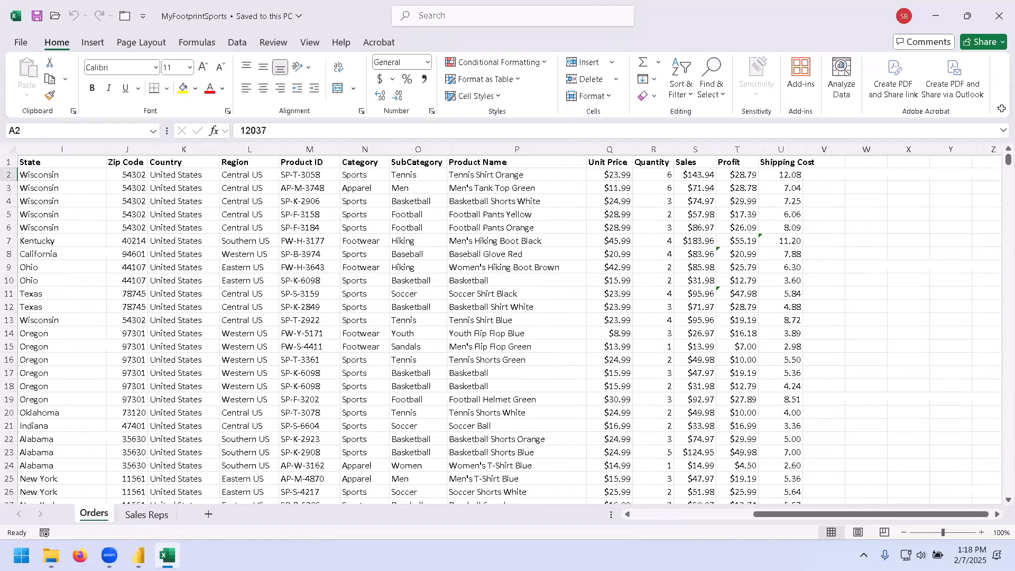
pyautogui.click(643, 515)
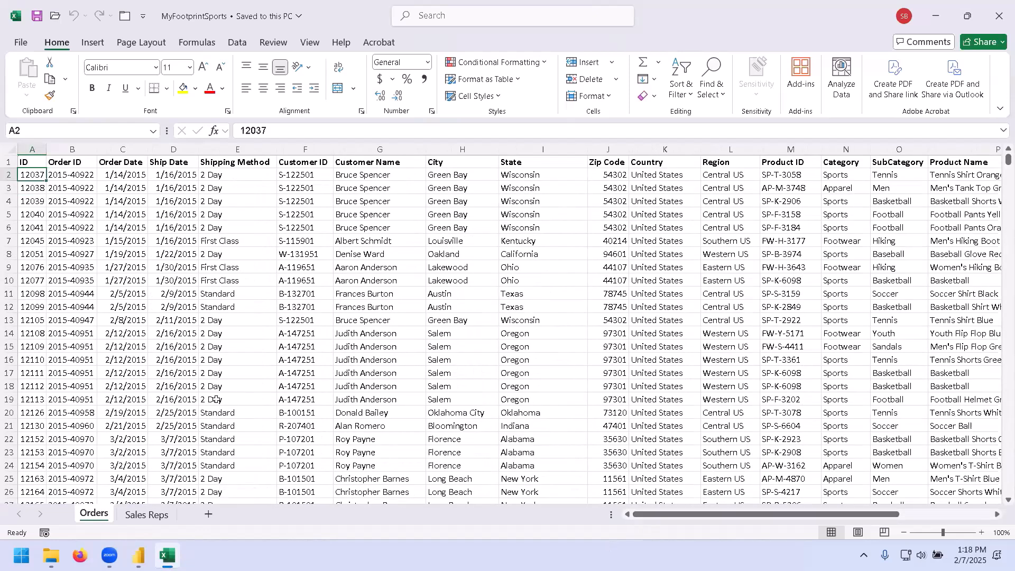
# Switch to the Sales Reps sheet and zoom in to 120% to review the monthly sales counts.
pyautogui.click(148, 515)
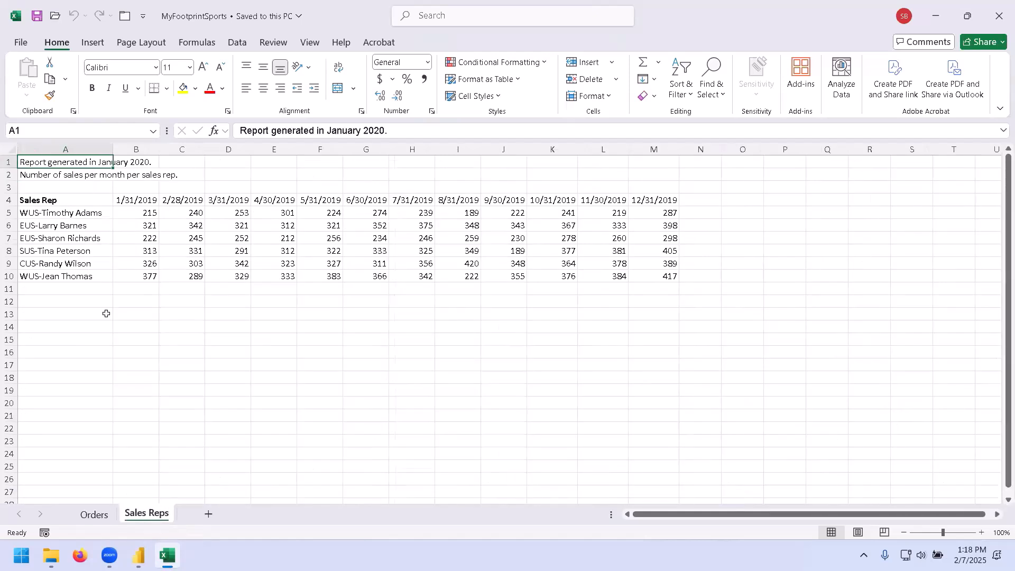
pyautogui.click(980, 533)
pyautogui.click(981, 533)
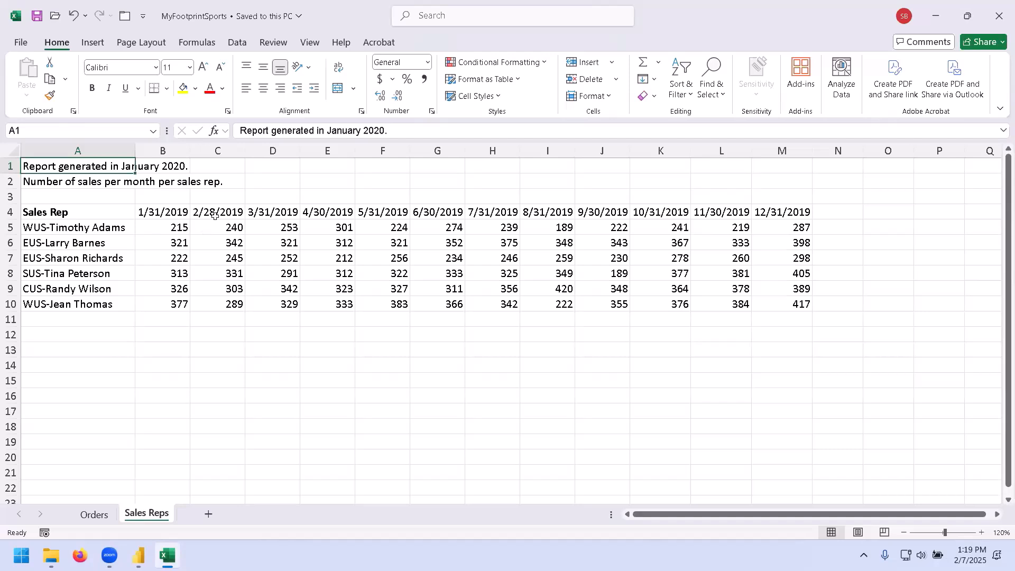
# Return to the Orders sheet and close the Excel workbook.
pyautogui.click(95, 514)
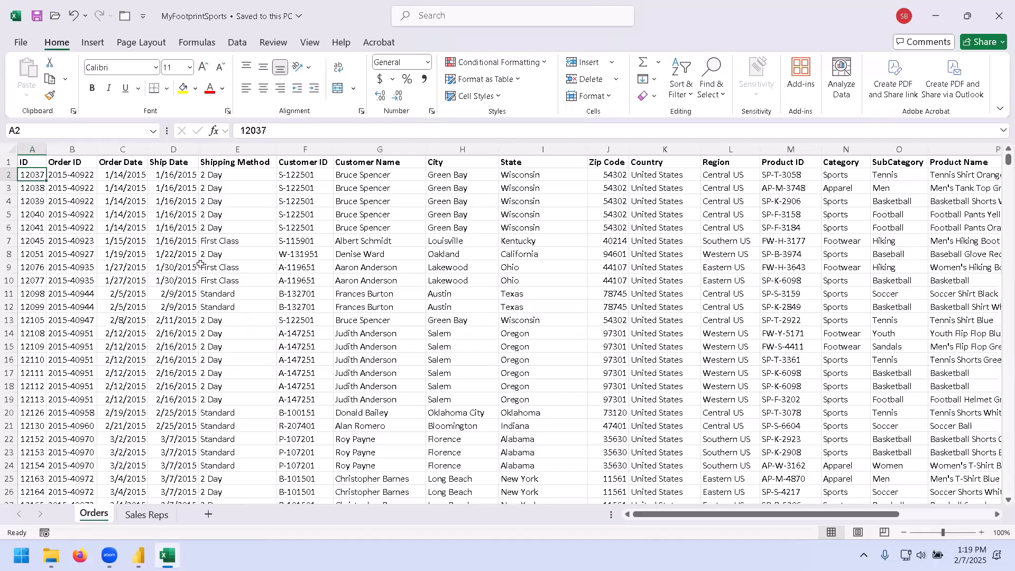
pyautogui.click(999, 20)
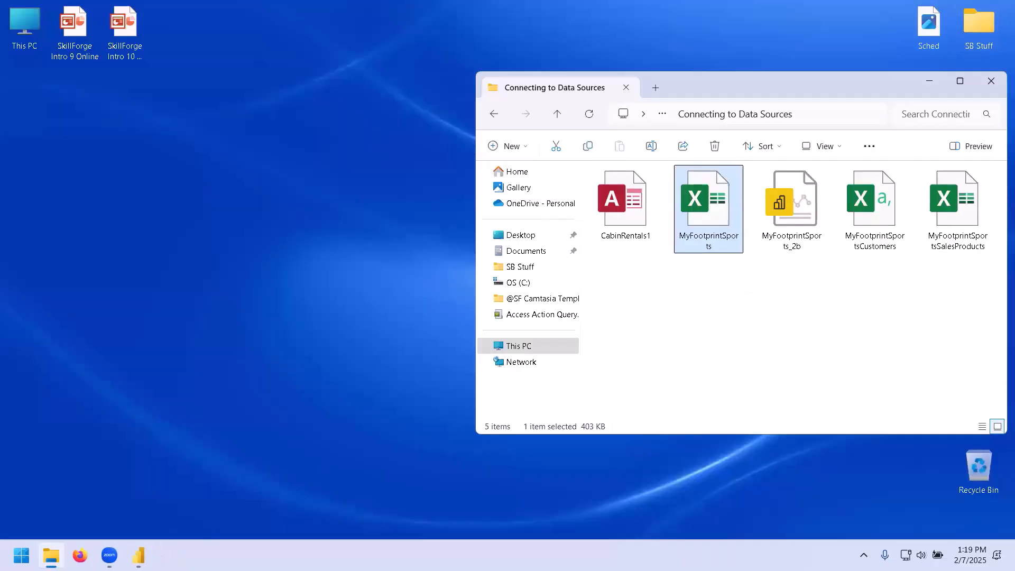
# Launch a new, untitled Power BI Desktop report and show the Home commands for adding data.
pyautogui.moveTo(138, 555)
pyautogui.click(163, 482)
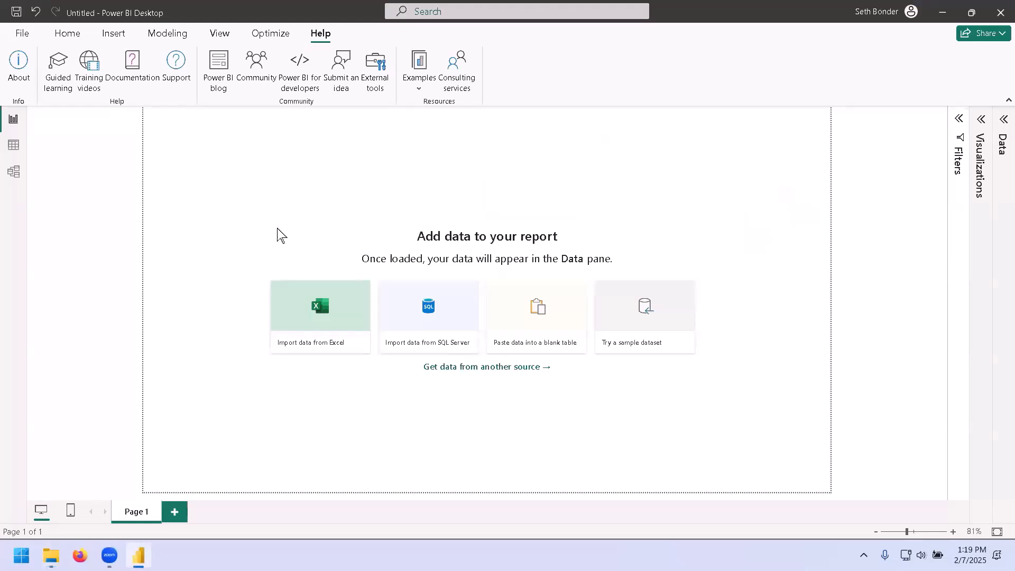
pyautogui.click(64, 40)
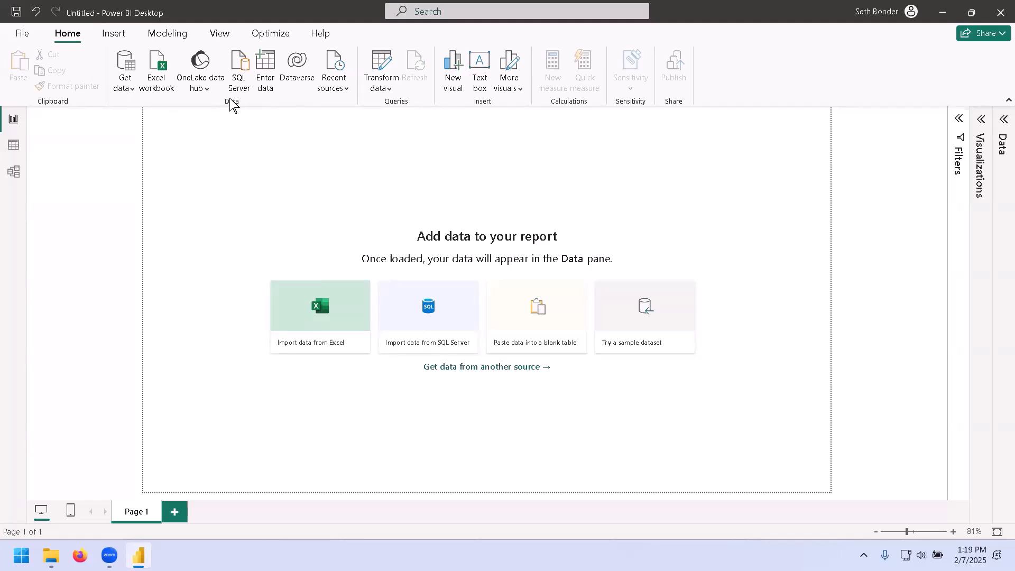
# Open the full Get Data dialog and scroll through the list of available data source connectors.
pyautogui.click(123, 86)
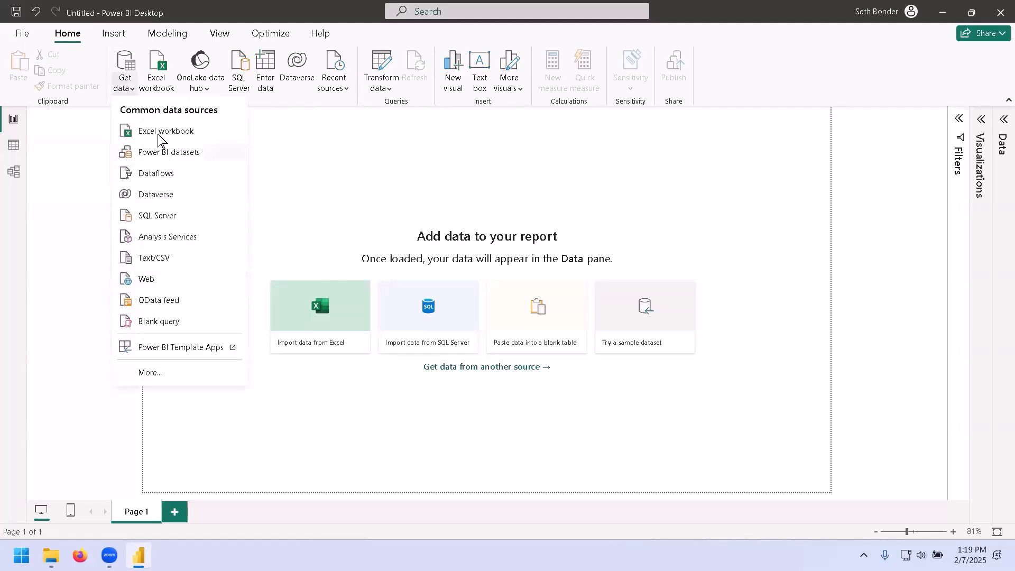
pyautogui.click(124, 87)
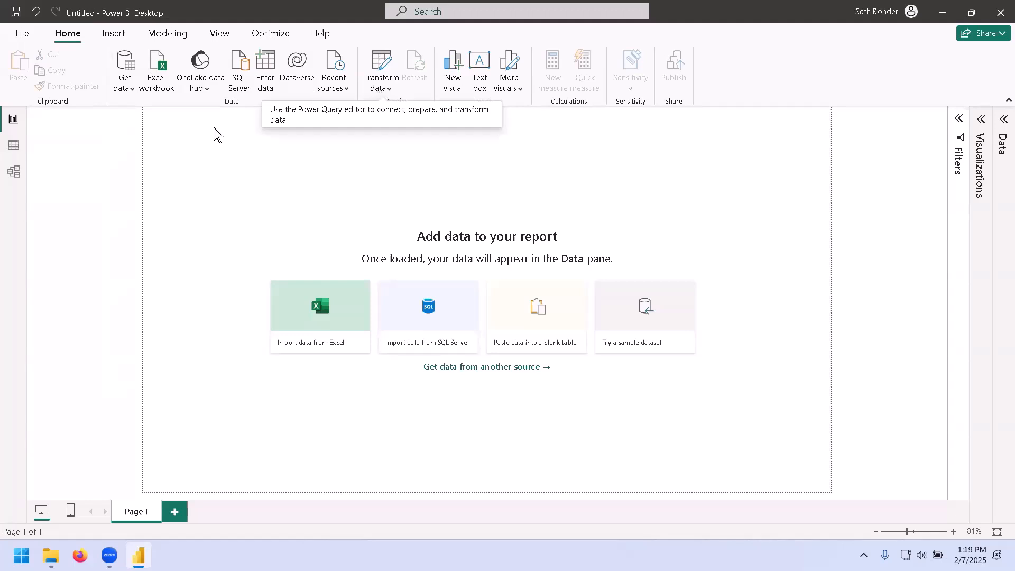
pyautogui.click(125, 88)
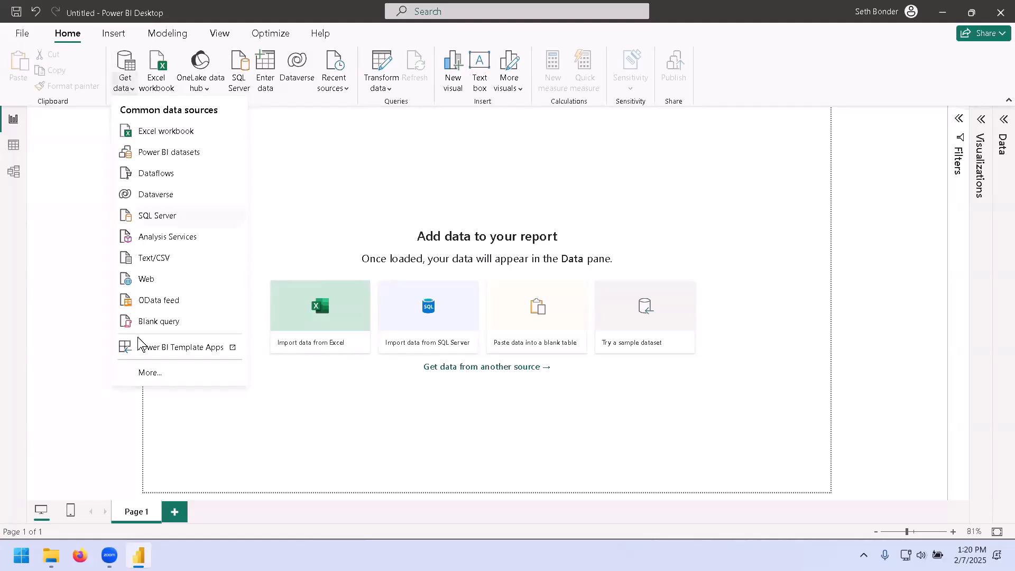
pyautogui.click(150, 373)
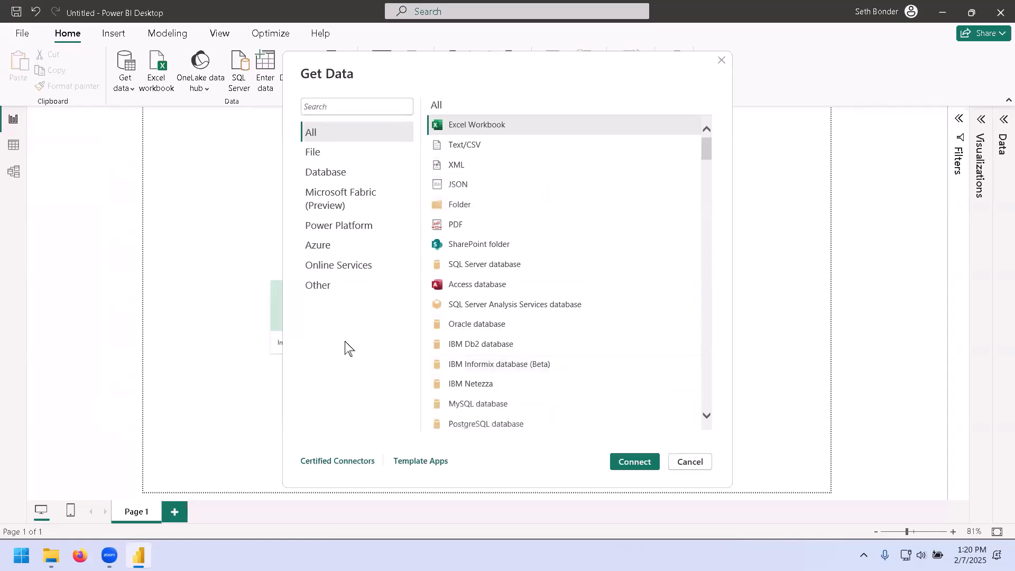
pyautogui.click(706, 415)
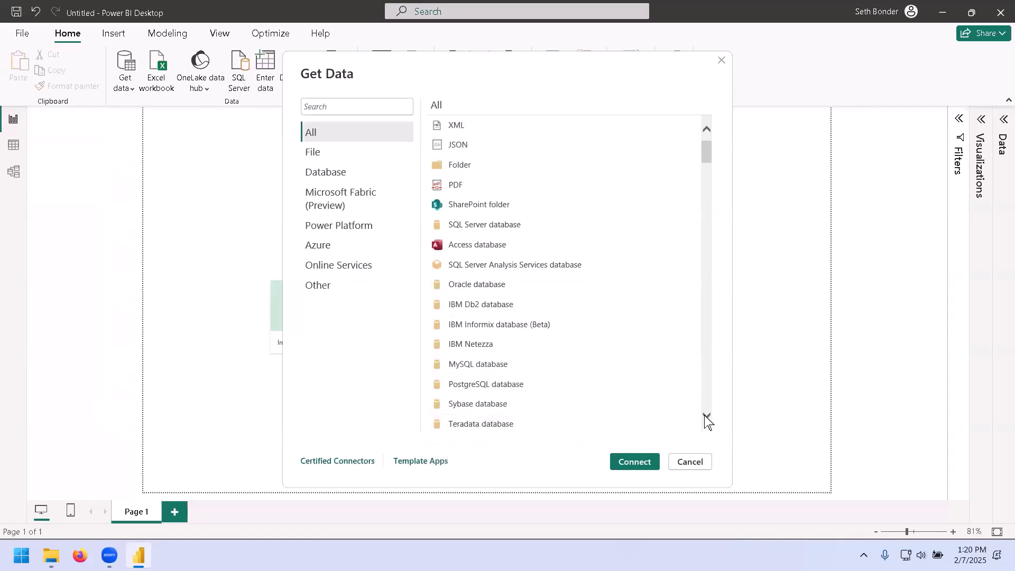
pyautogui.click(706, 416)
pyautogui.click(706, 417)
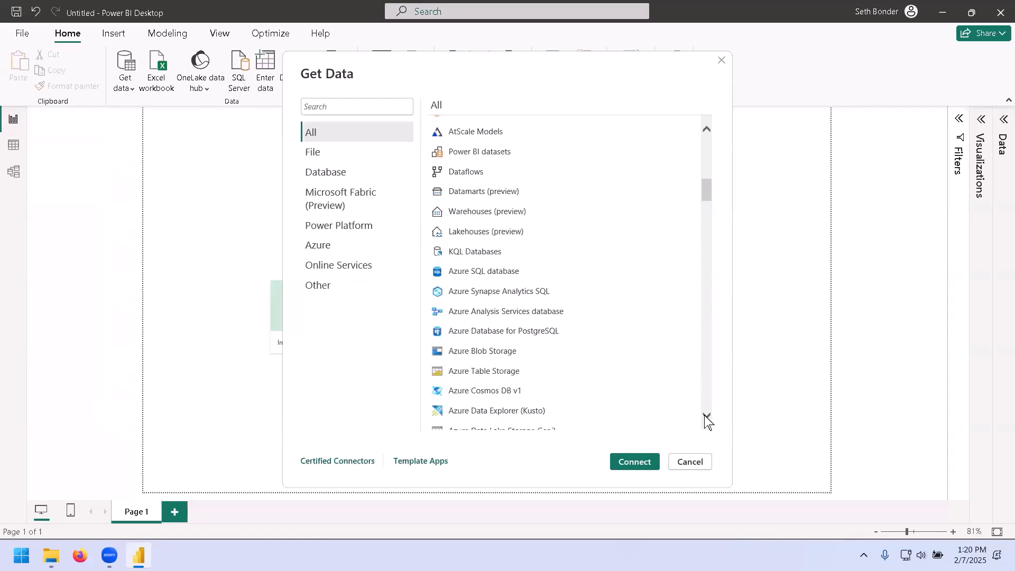
pyautogui.click(706, 417)
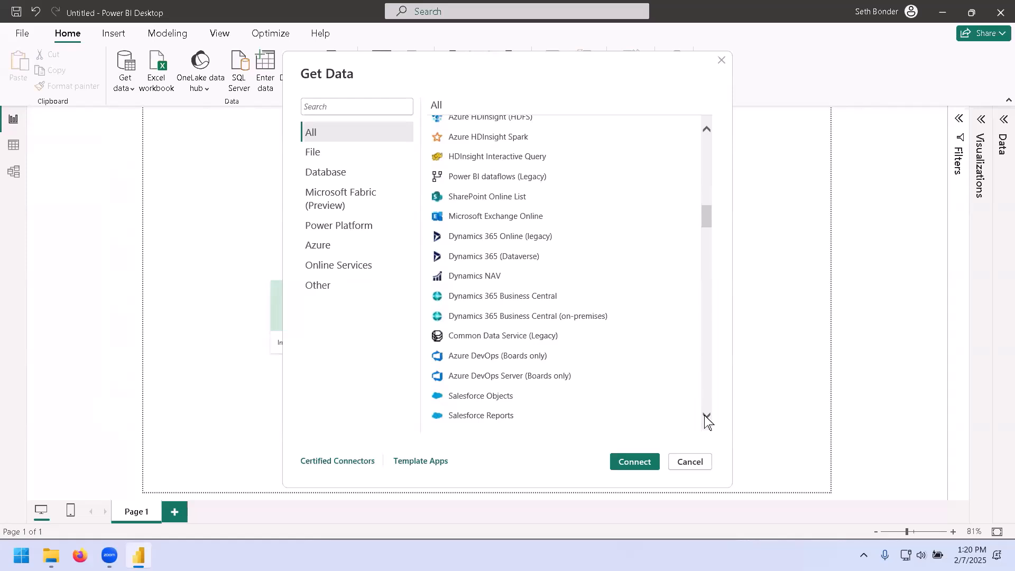
pyautogui.click(705, 417)
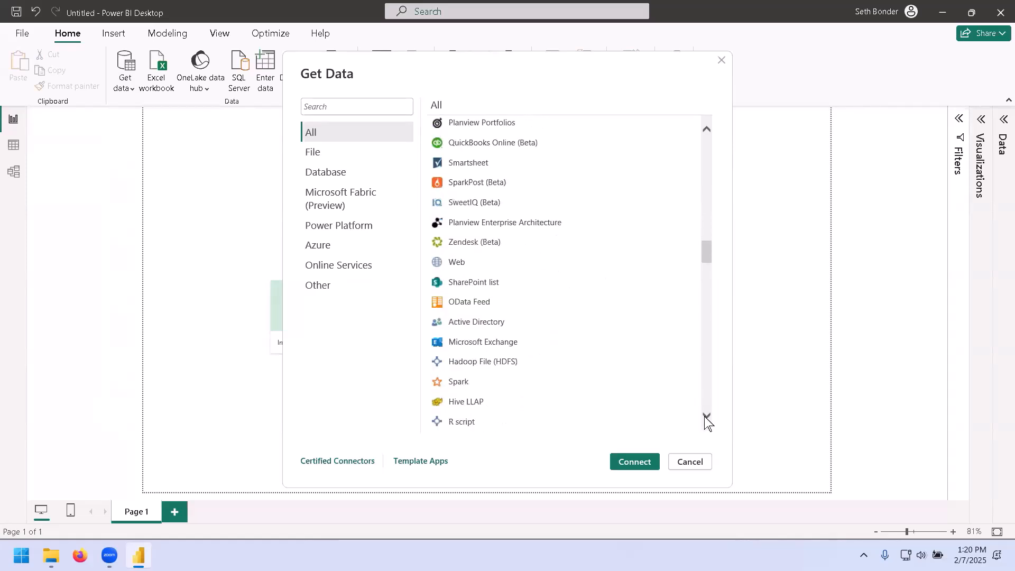
pyautogui.click(706, 421)
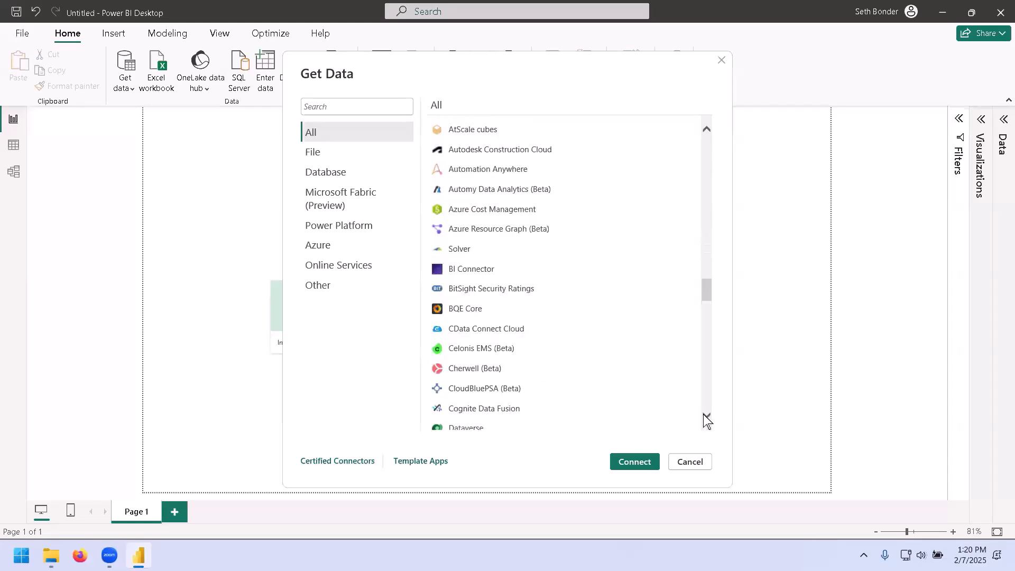
pyautogui.scroll(-1, 705, 316)
pyautogui.moveTo(706, 317); pyautogui.dragTo(713, 141)
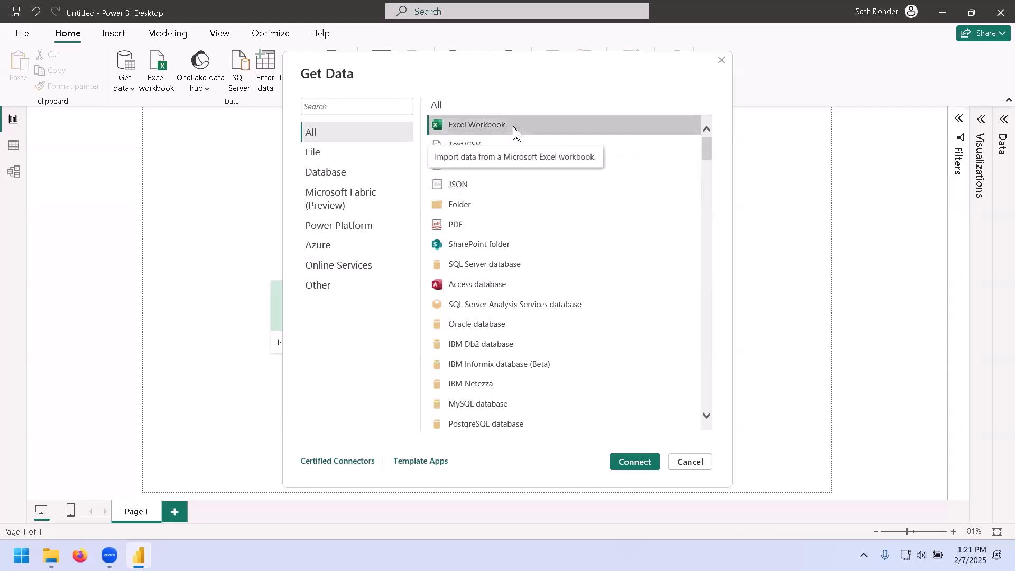
# Connect to an Excel workbook and open MyFootprintSports from the 095211Data Connecting to Data Sources folder.
pyautogui.click(623, 458)
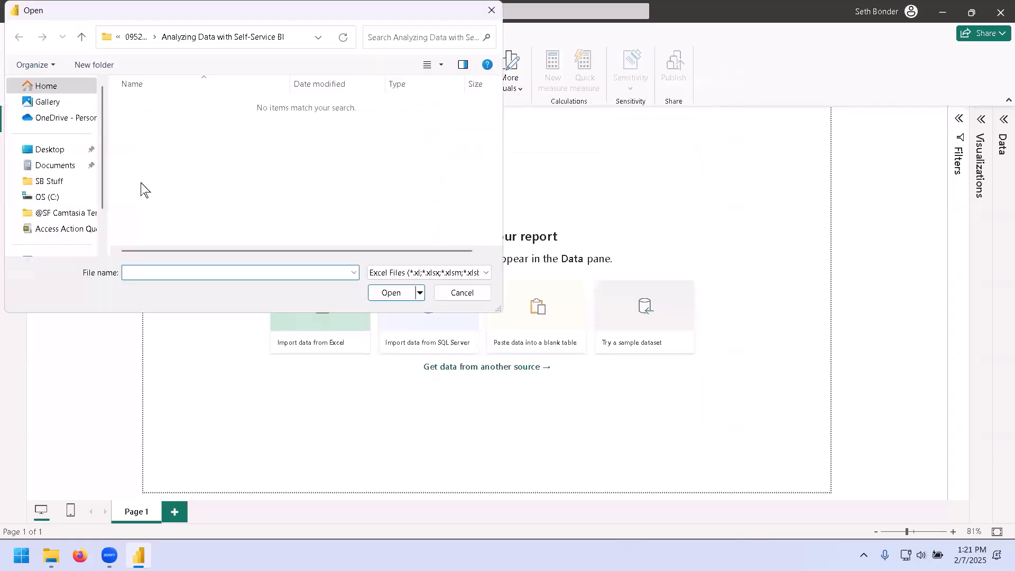
pyautogui.click(61, 197)
pyautogui.click(185, 120)
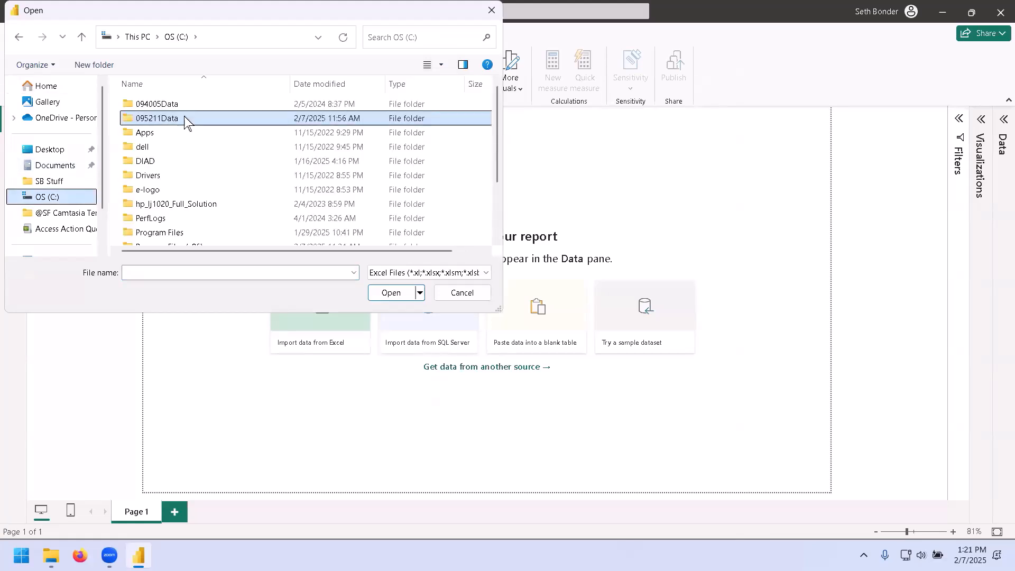
pyautogui.doubleClick(185, 121)
pyautogui.doubleClick(214, 122)
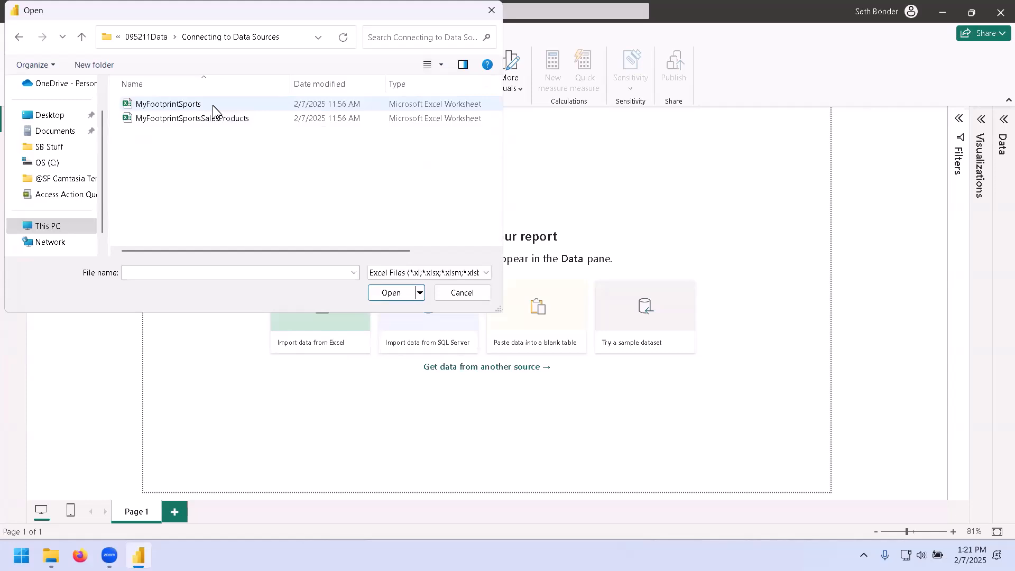
pyautogui.doubleClick(213, 106)
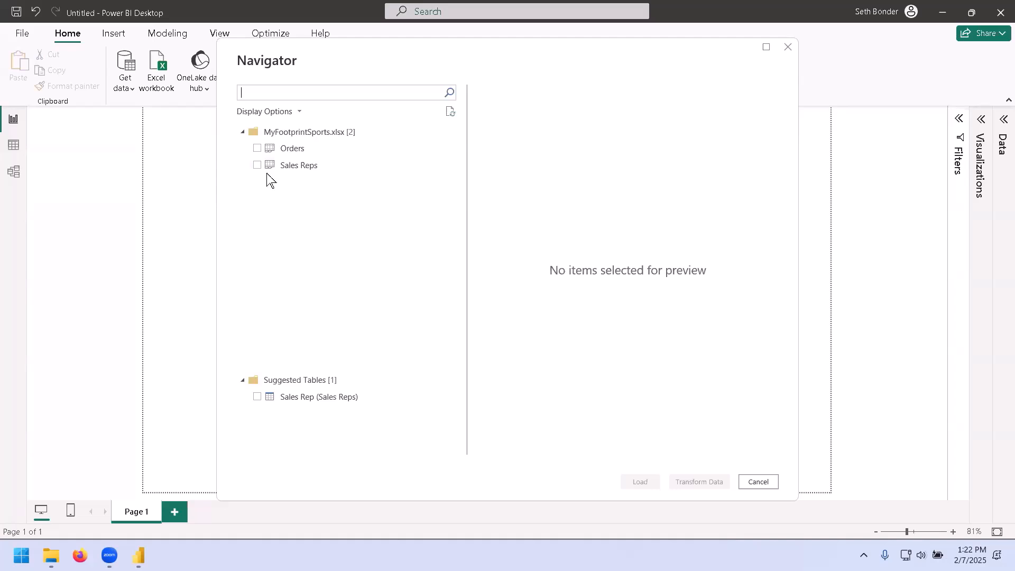
# Preview the suggested Sales Rep table and the Sales Reps sheet in the Navigator without keeping them selected.
pyautogui.click(257, 397)
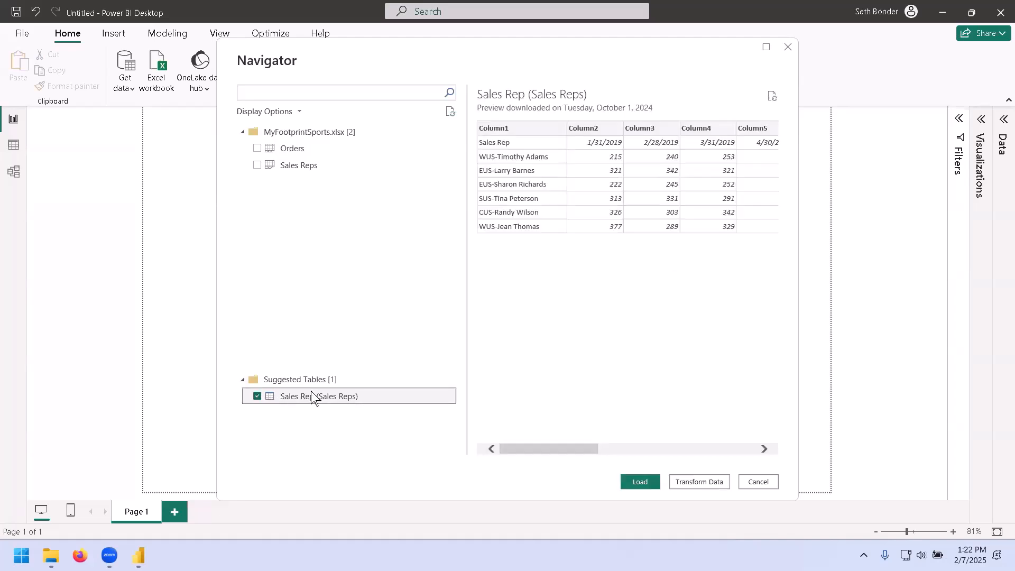
pyautogui.click(257, 395)
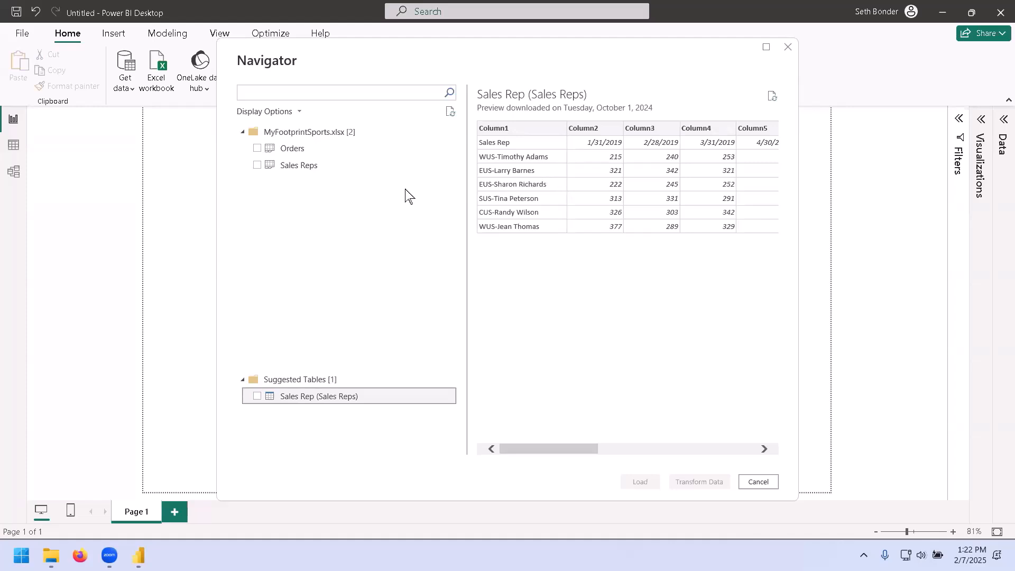
pyautogui.click(317, 169)
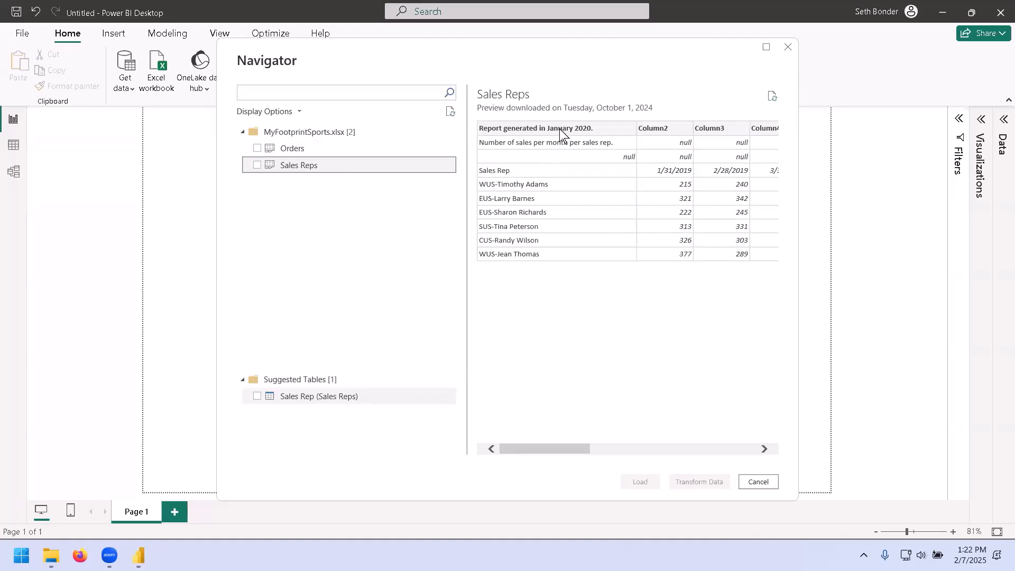
pyautogui.click(257, 166)
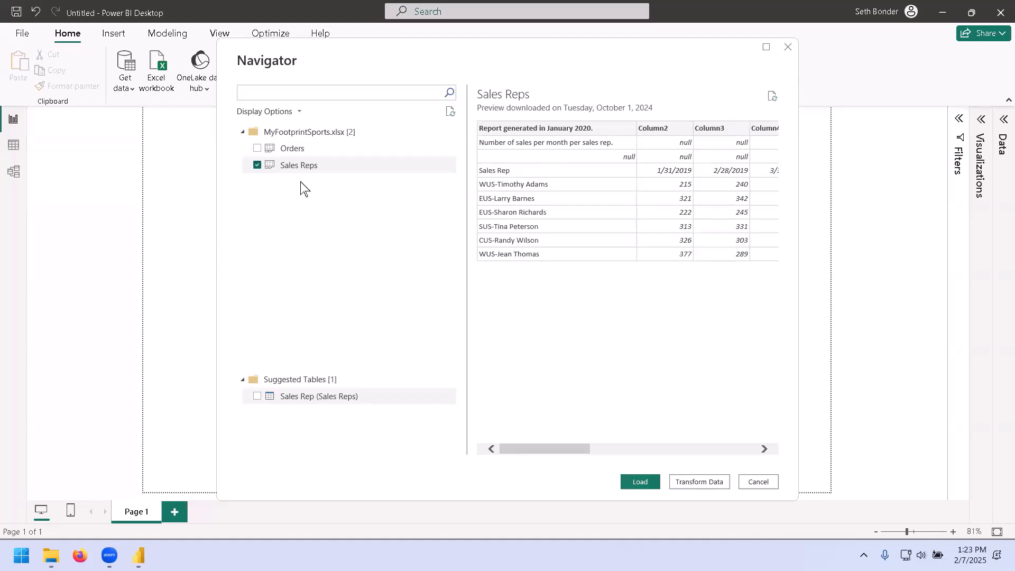
pyautogui.click(638, 482)
pyautogui.click(638, 482)
pyautogui.click(699, 482)
pyautogui.click(699, 482)
pyautogui.click(257, 165)
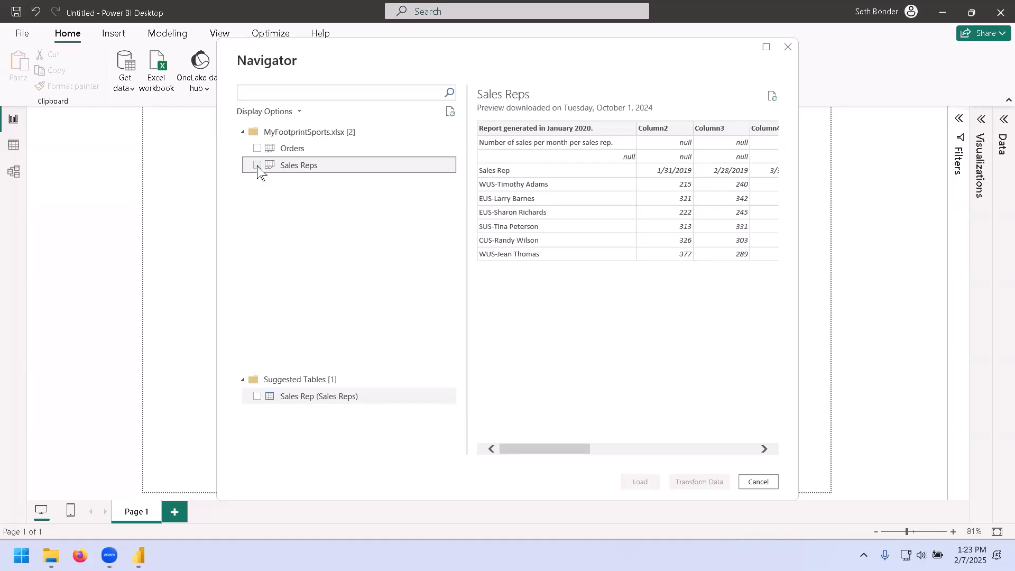
# Select the Orders sheet, load it into the report, and briefly expand the Orders table to view its fields.
pyautogui.click(296, 148)
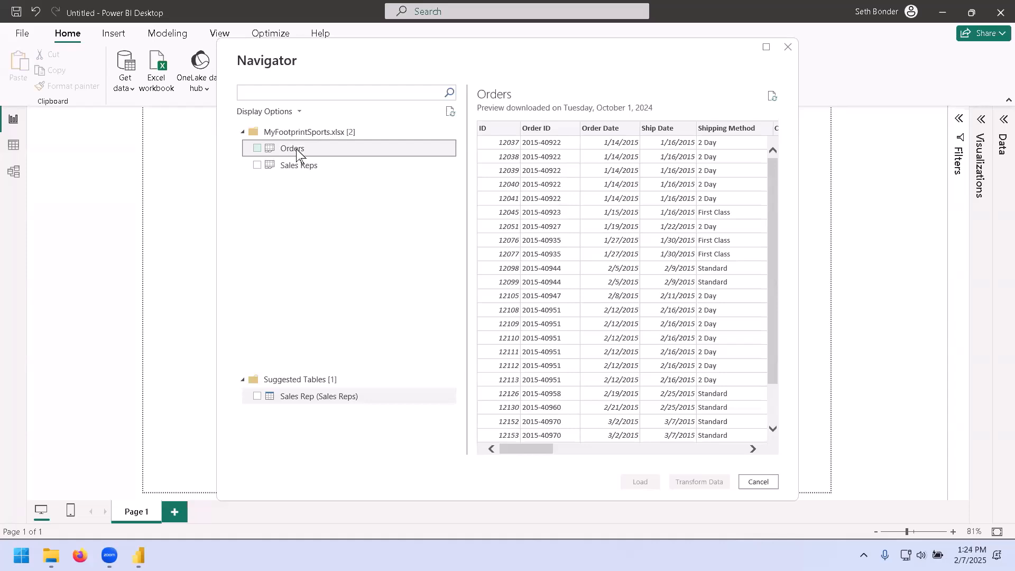
pyautogui.click(257, 148)
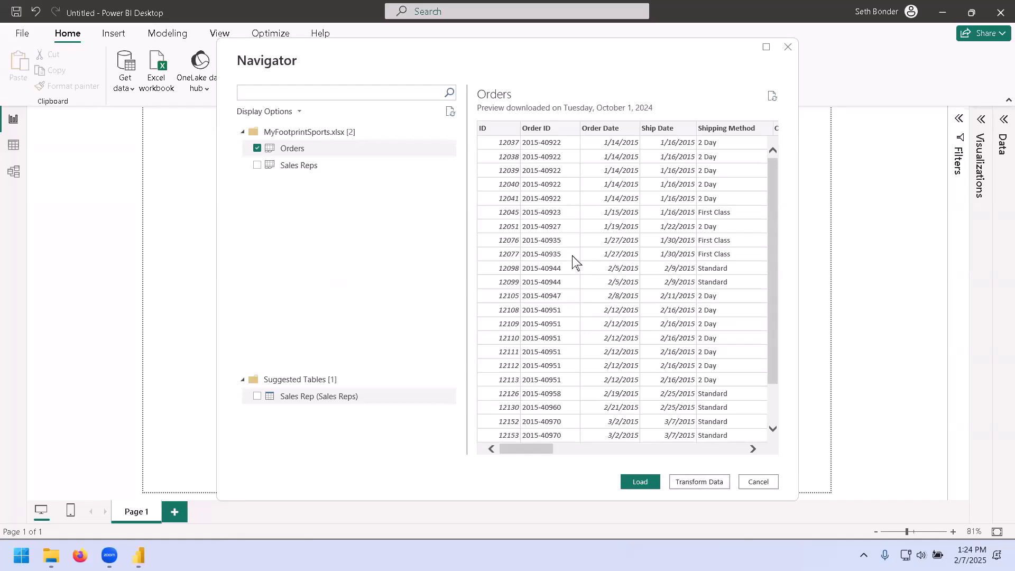
pyautogui.click(639, 483)
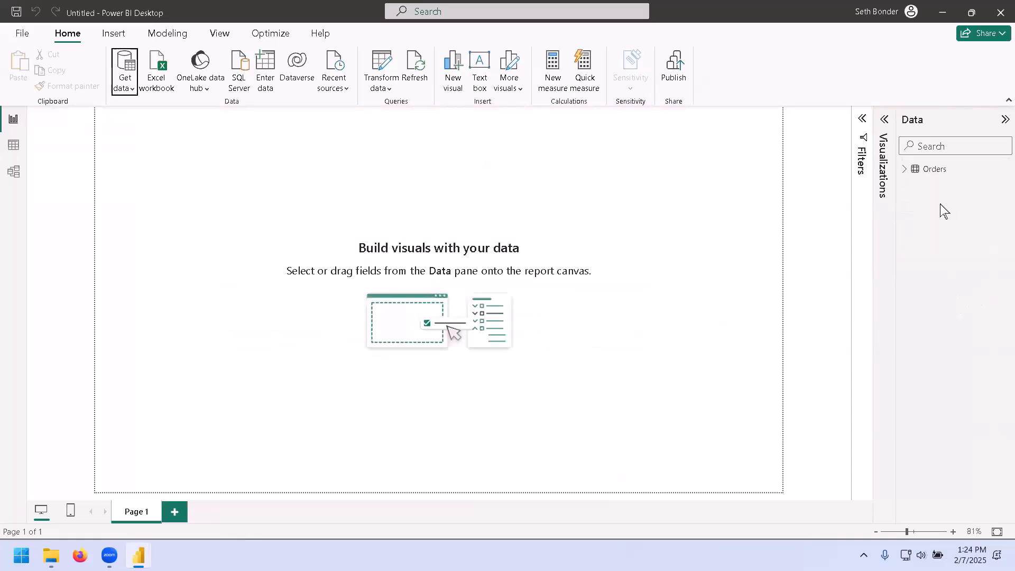
pyautogui.click(905, 171)
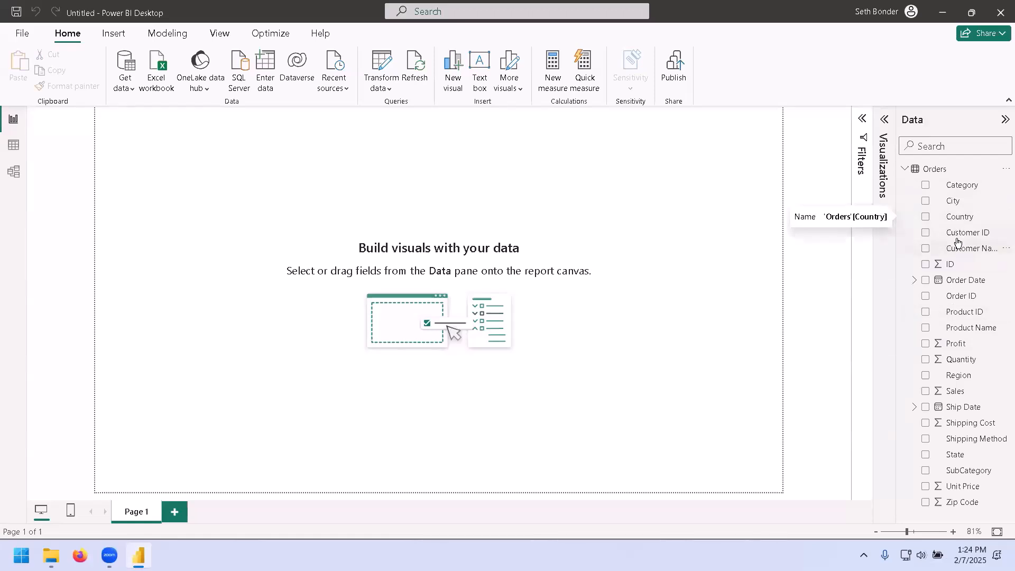
pyautogui.click(904, 170)
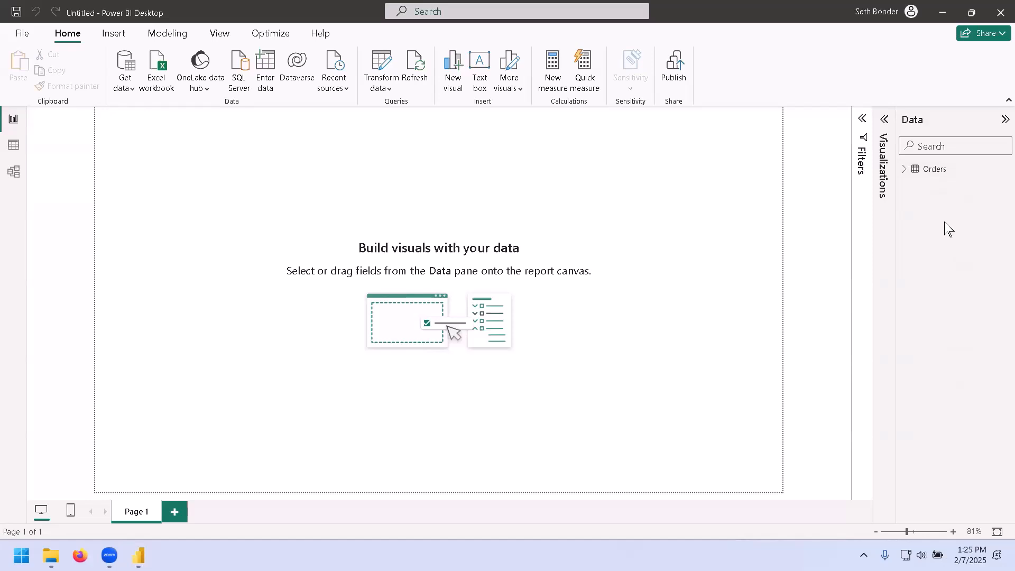
pyautogui.click(123, 87)
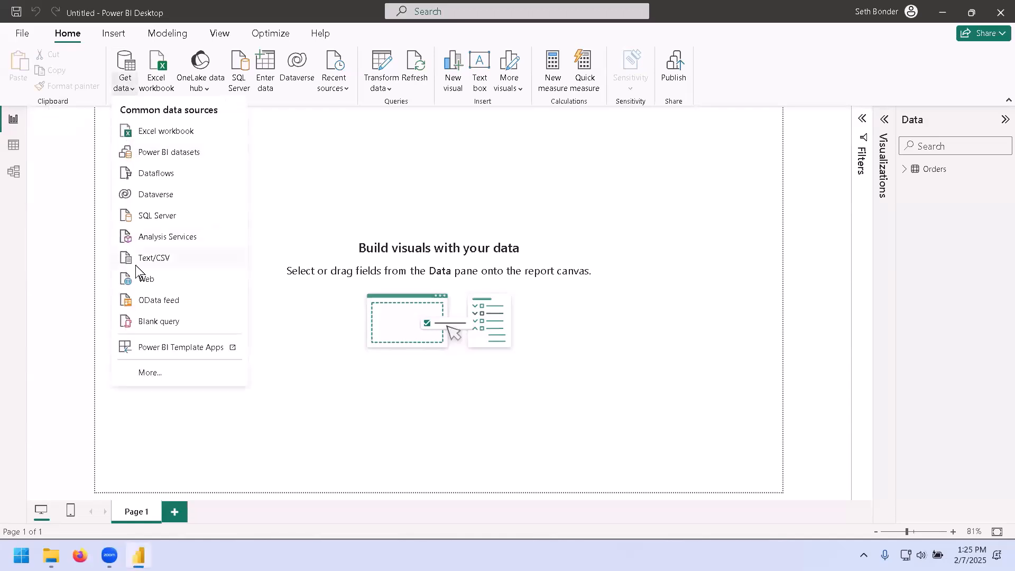
pyautogui.click(180, 263)
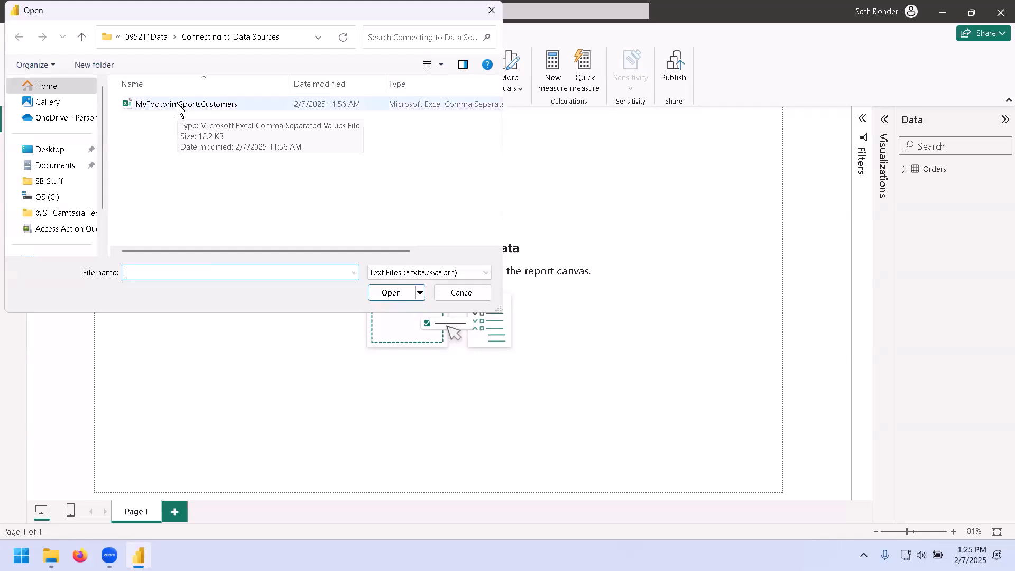
pyautogui.click(462, 293)
# Open MyFootprintSportsCustomers.csv in Notepad from File Explorer to examine its raw contents, then close Notepad and Explorer.
pyautogui.click(944, 12)
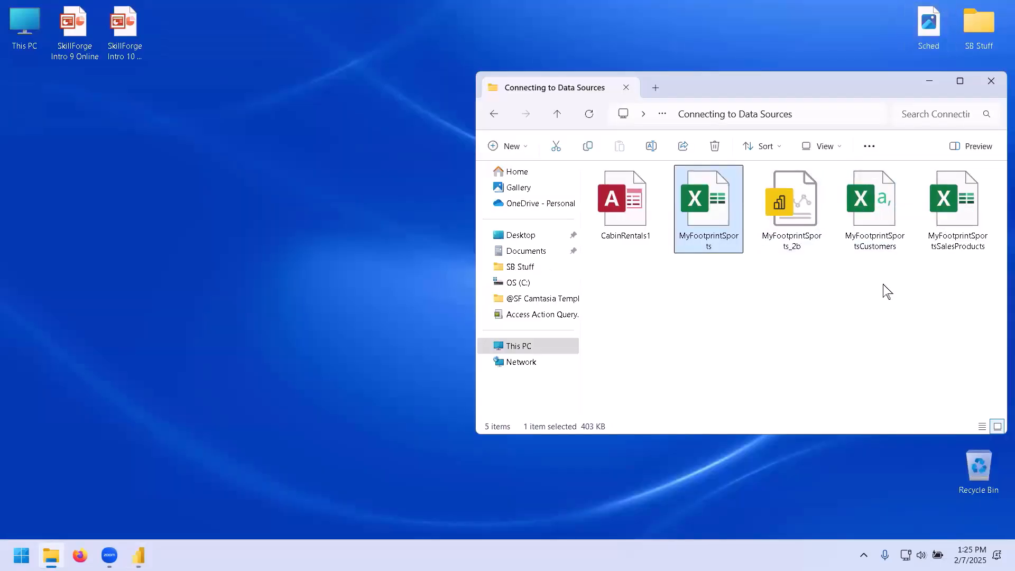
pyautogui.moveTo(874, 217)
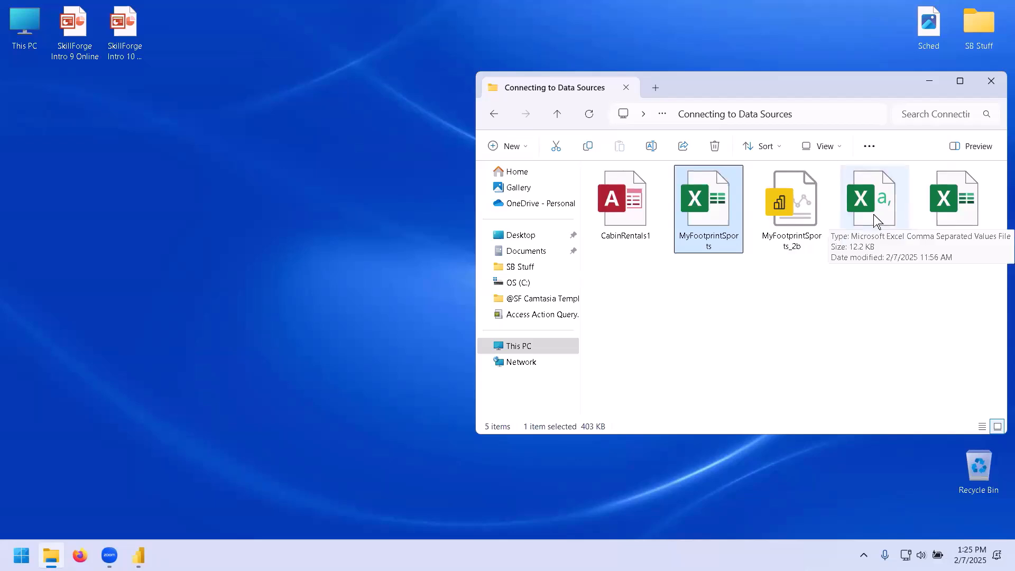
pyautogui.click(874, 214)
pyautogui.rightClick(874, 217)
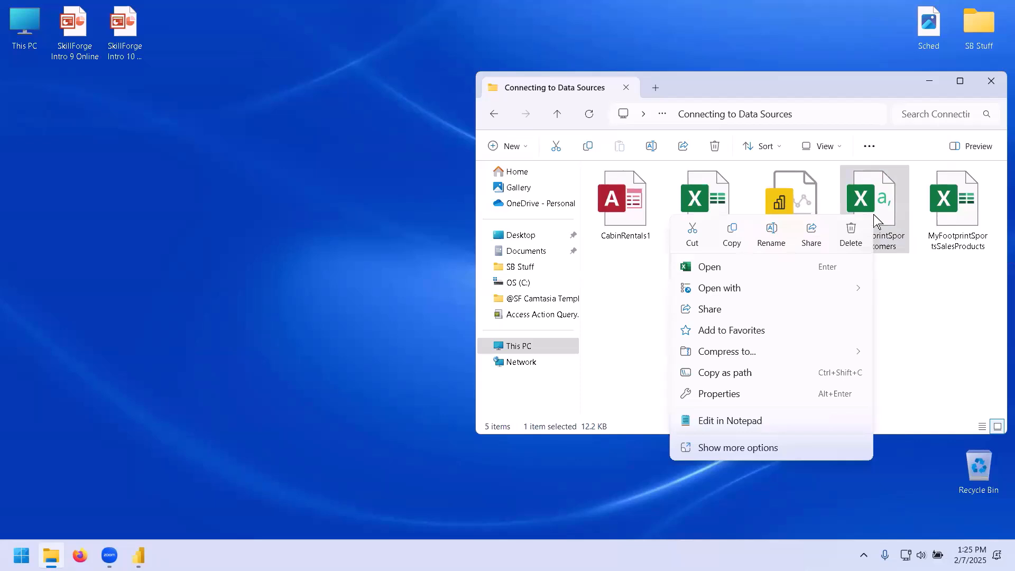
pyautogui.moveTo(823, 288)
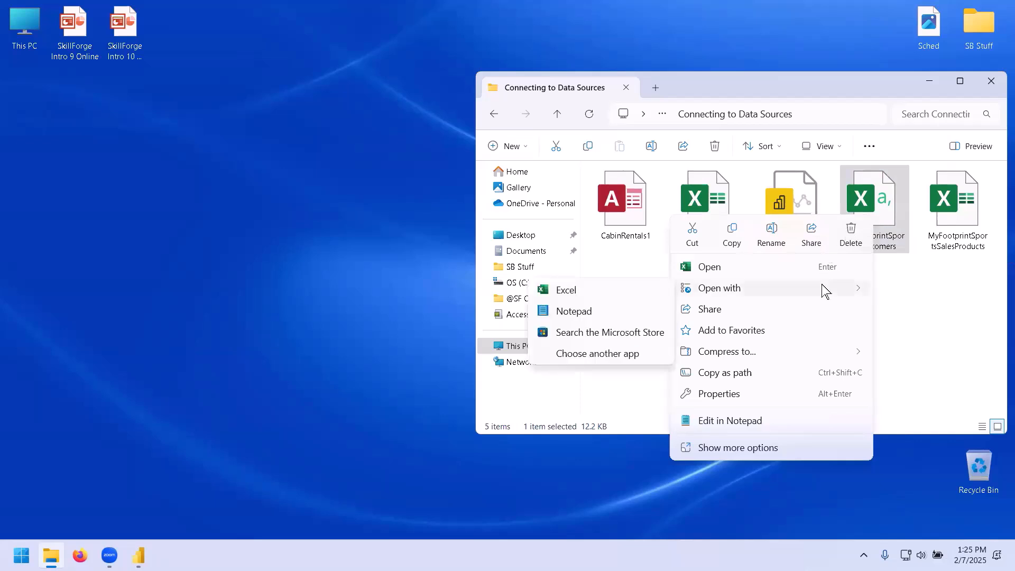
pyautogui.click(594, 312)
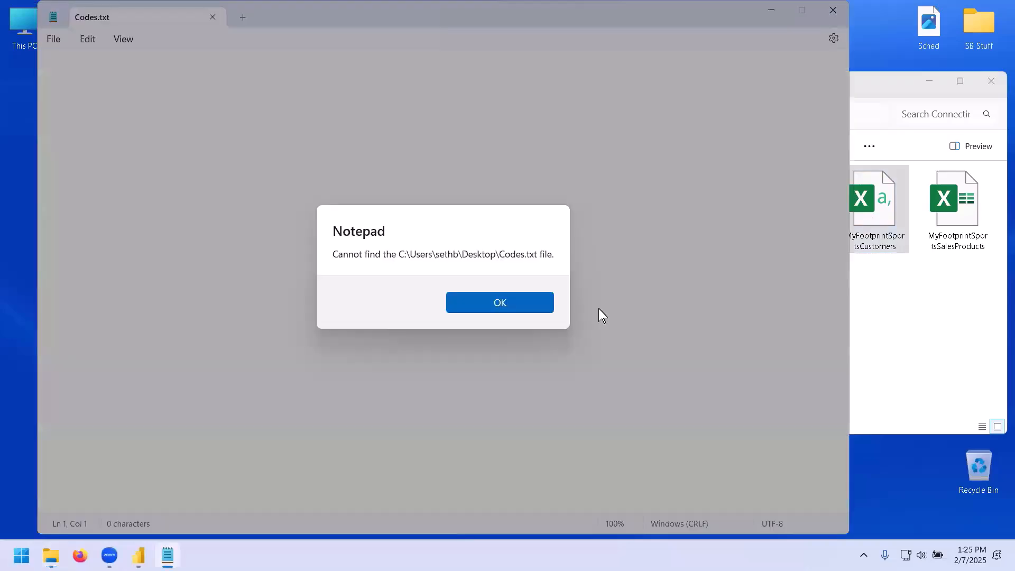
pyautogui.click(516, 303)
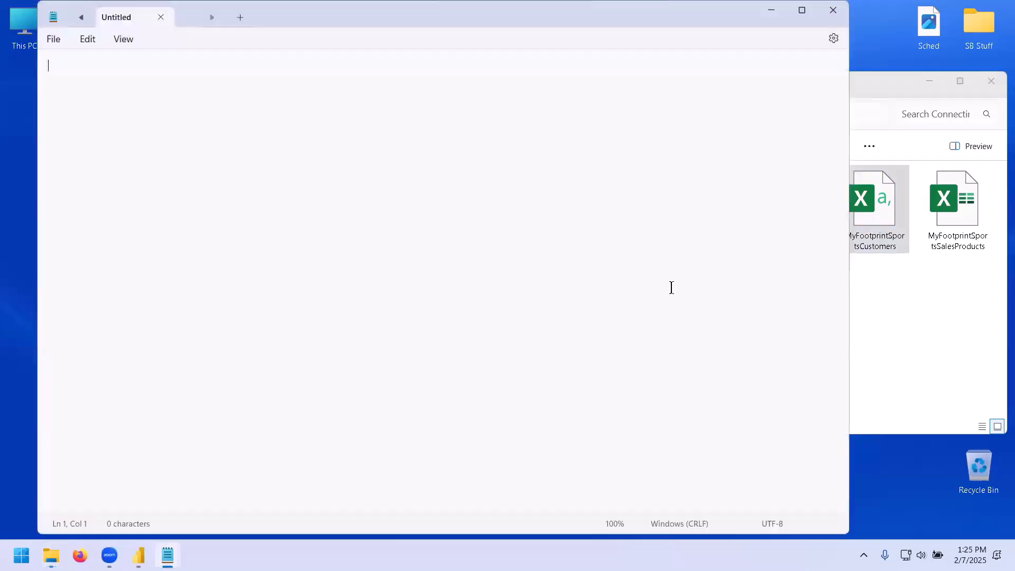
pyautogui.click(161, 16)
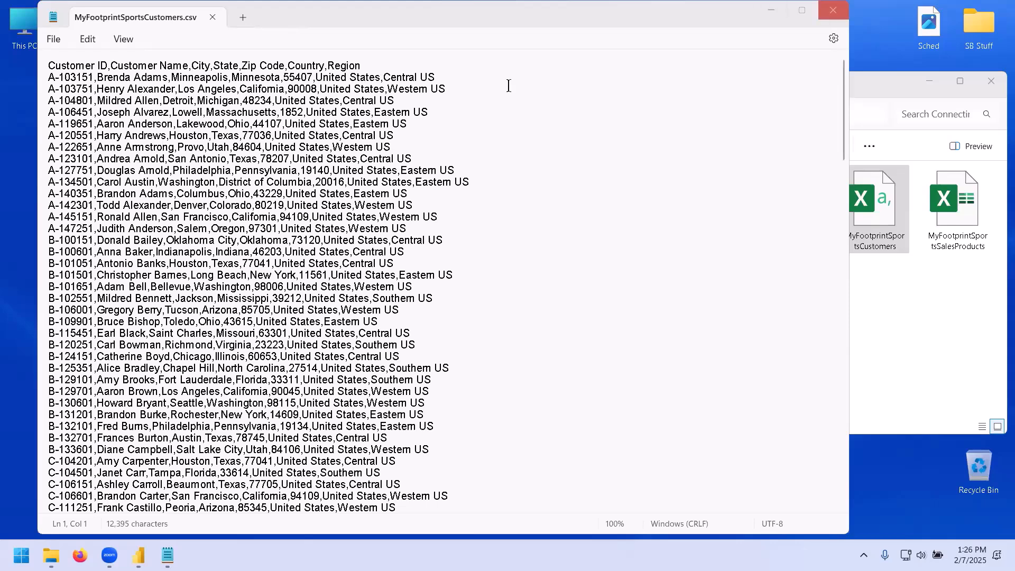
pyautogui.click(833, 10)
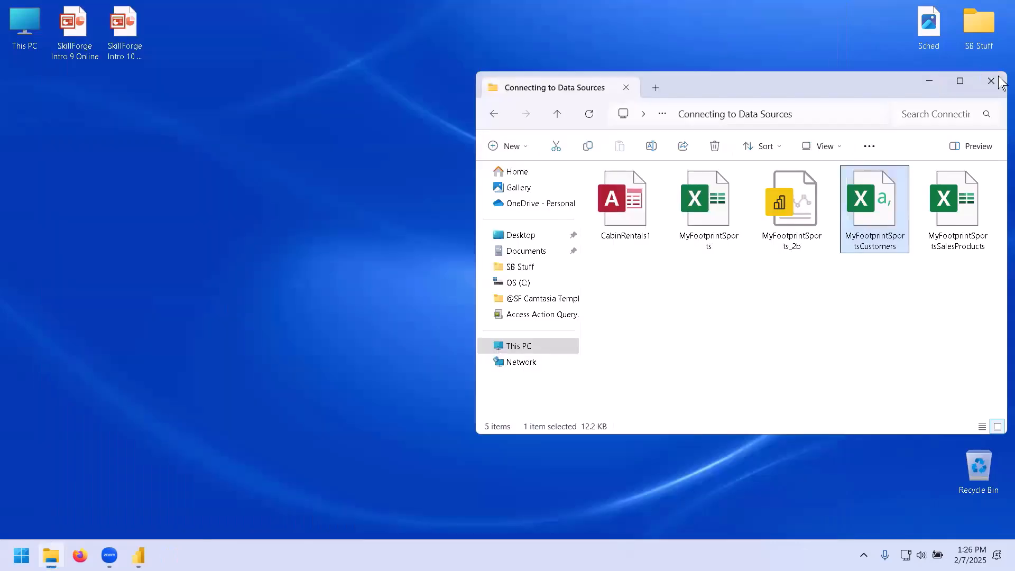
pyautogui.click(931, 82)
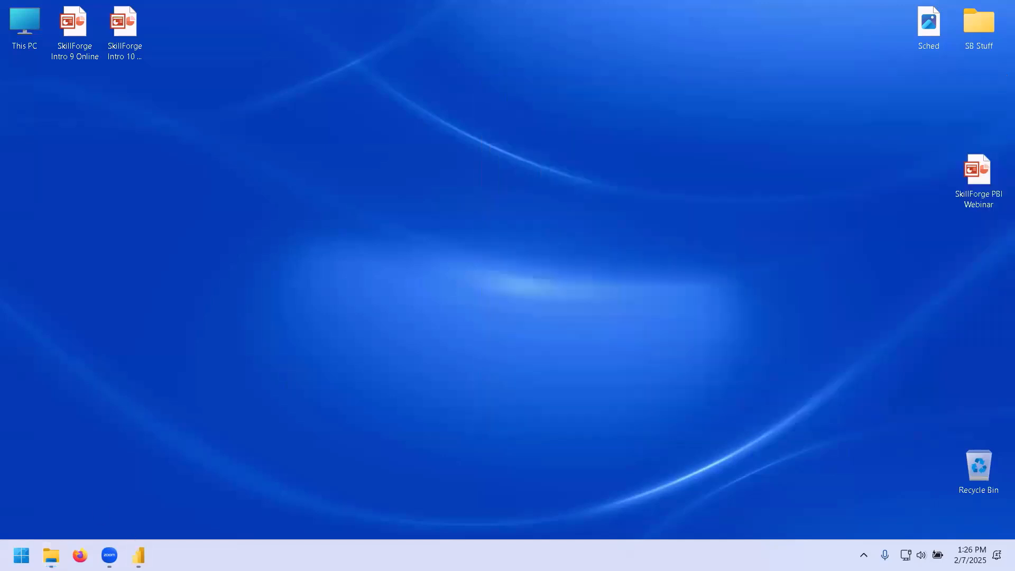
# Return to Power BI, load MyFootprintSportsCustomers.csv as a Text/CSV source, and briefly expand its table to view its fields.
pyautogui.click(138, 555)
pyautogui.click(134, 83)
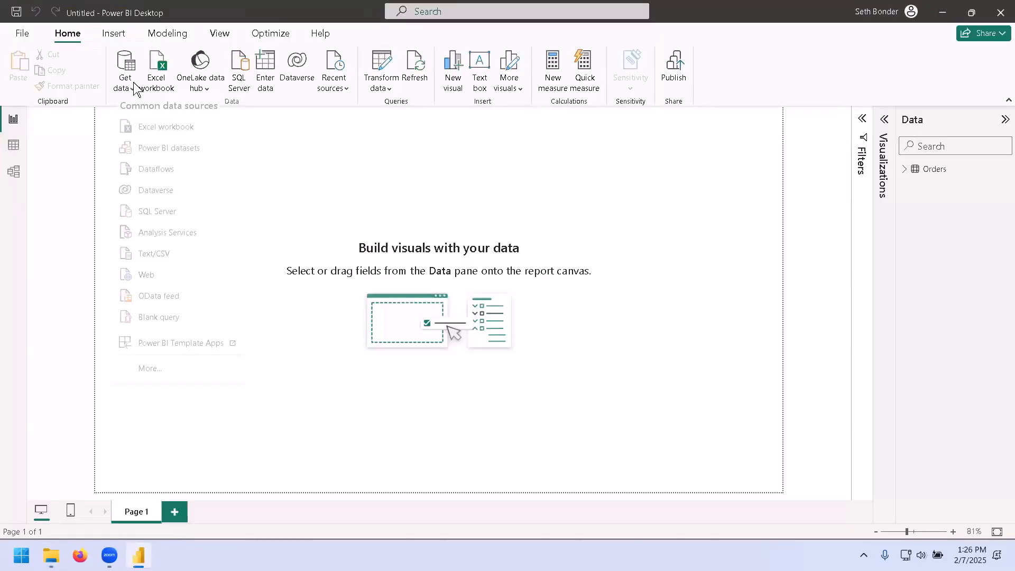
pyautogui.click(200, 260)
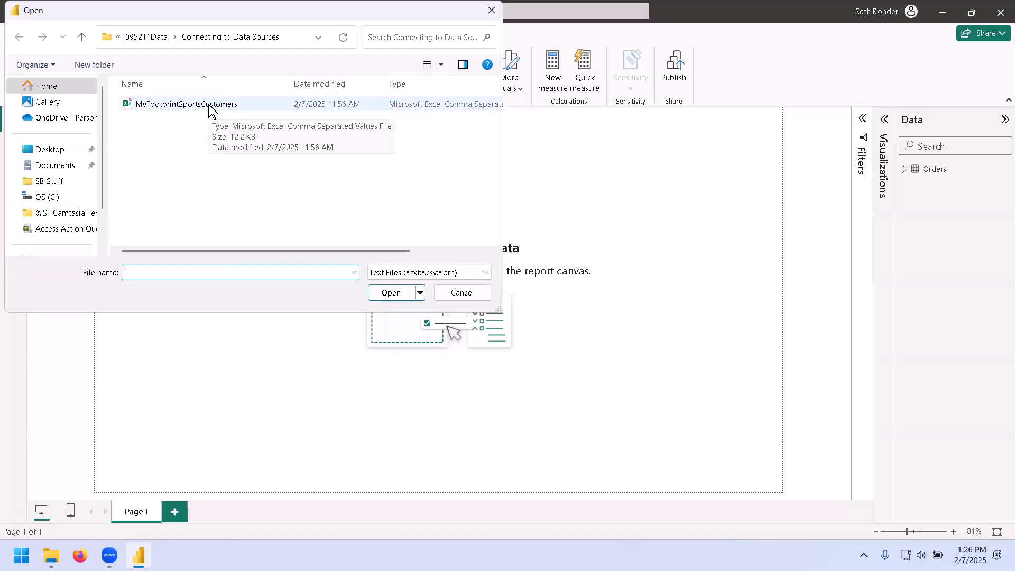
pyautogui.doubleClick(211, 109)
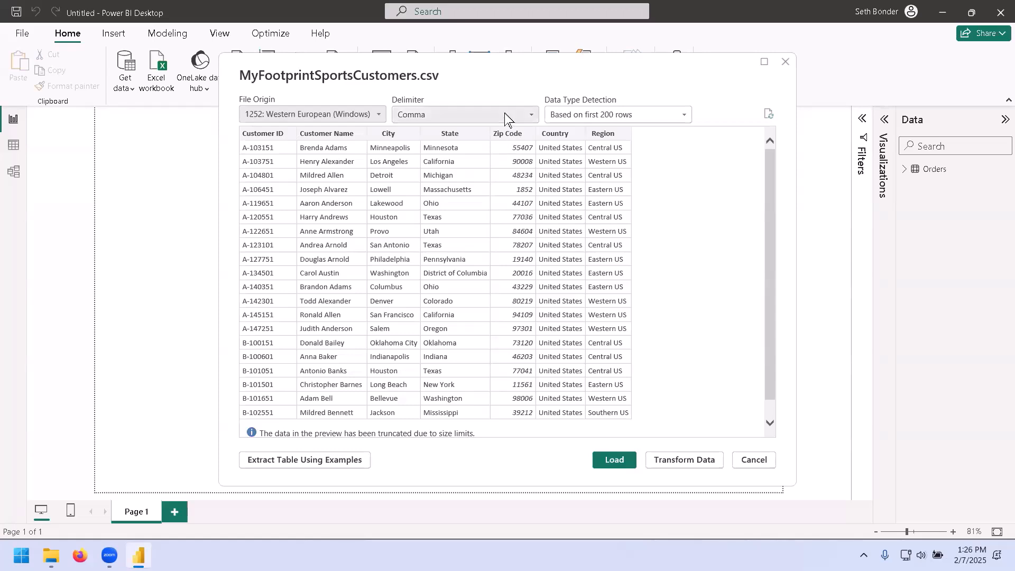
pyautogui.press('ctrl')
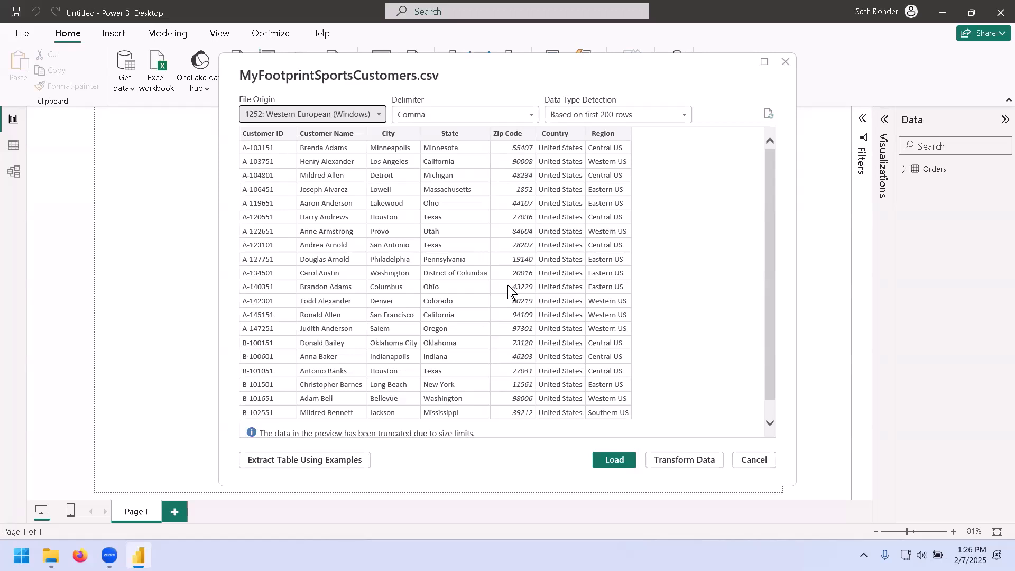
pyautogui.click(613, 459)
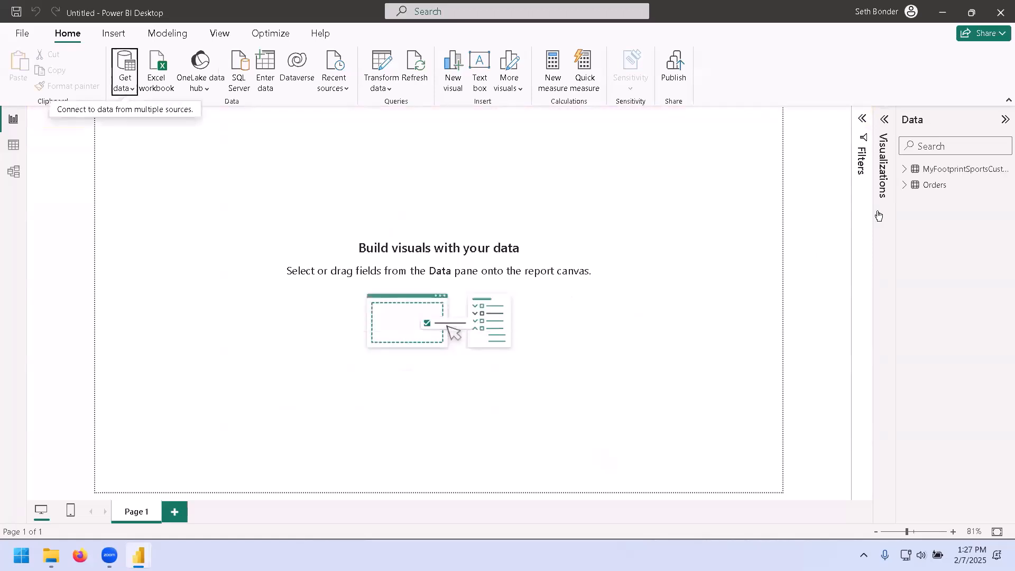
pyautogui.click(904, 170)
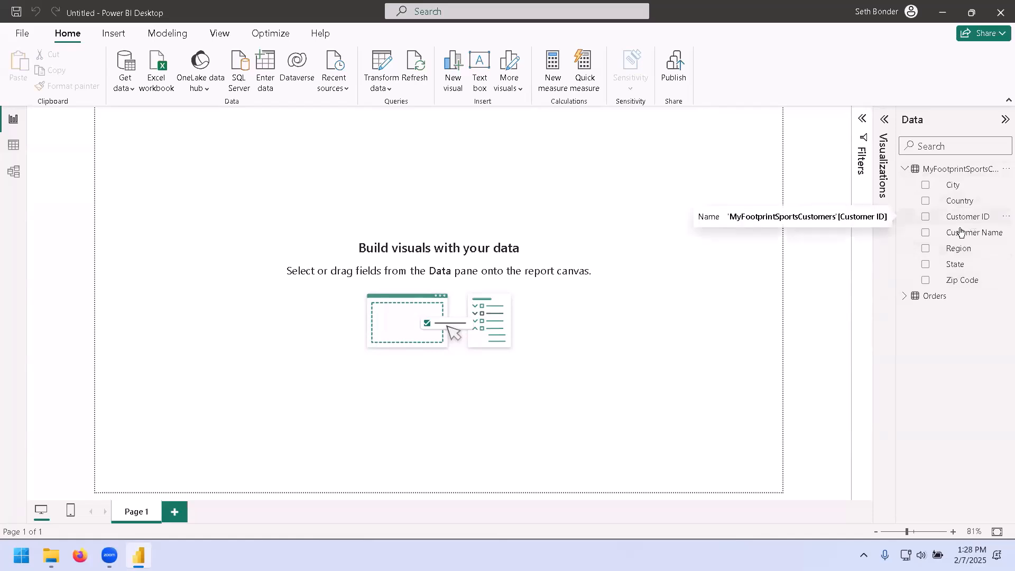
pyautogui.click(905, 170)
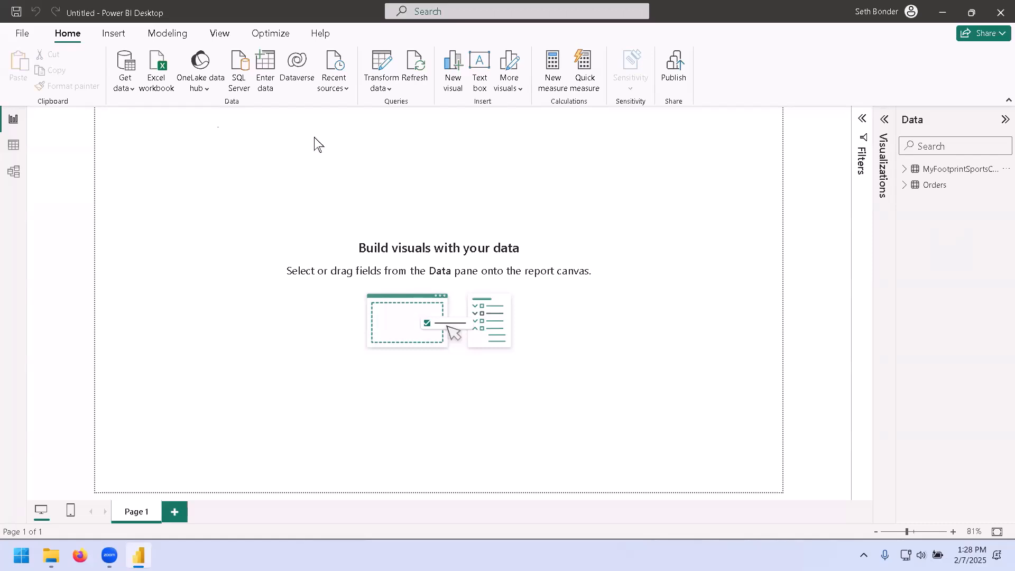
# Connect to the CabinRentals1 Access database to view its tables and queries in the Navigator, then cancel.
pyautogui.click(127, 85)
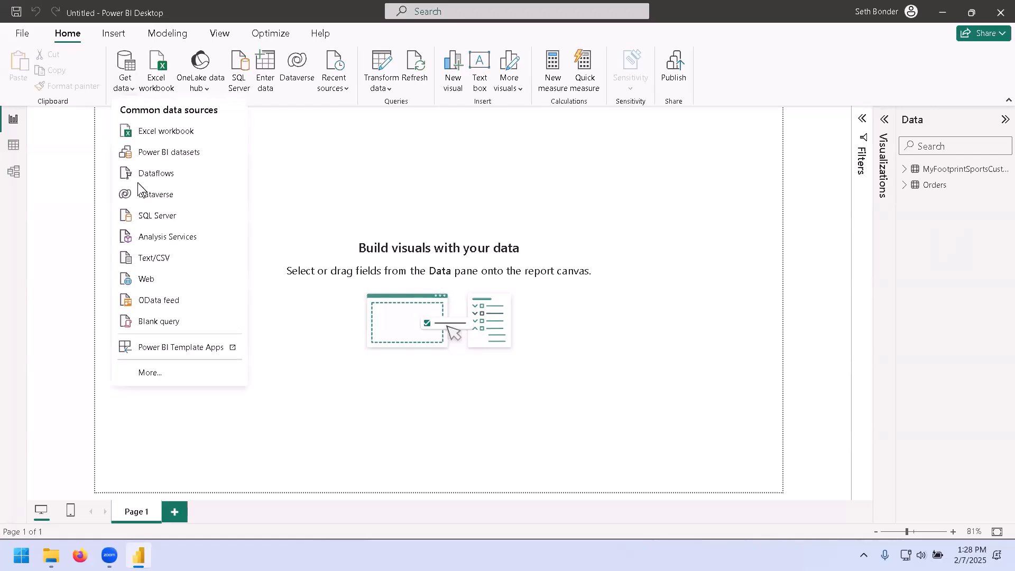
pyautogui.click(151, 375)
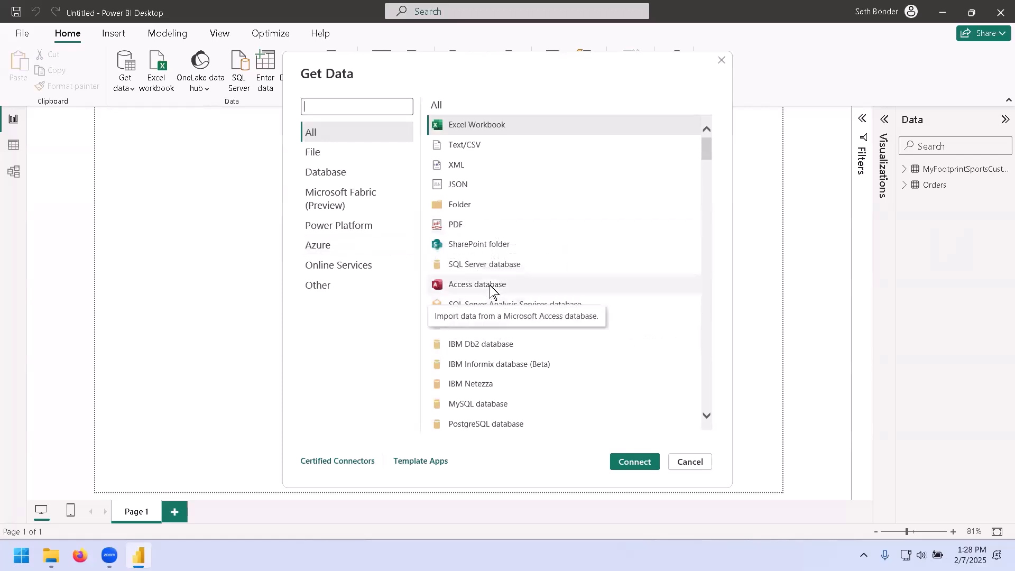
pyautogui.click(554, 288)
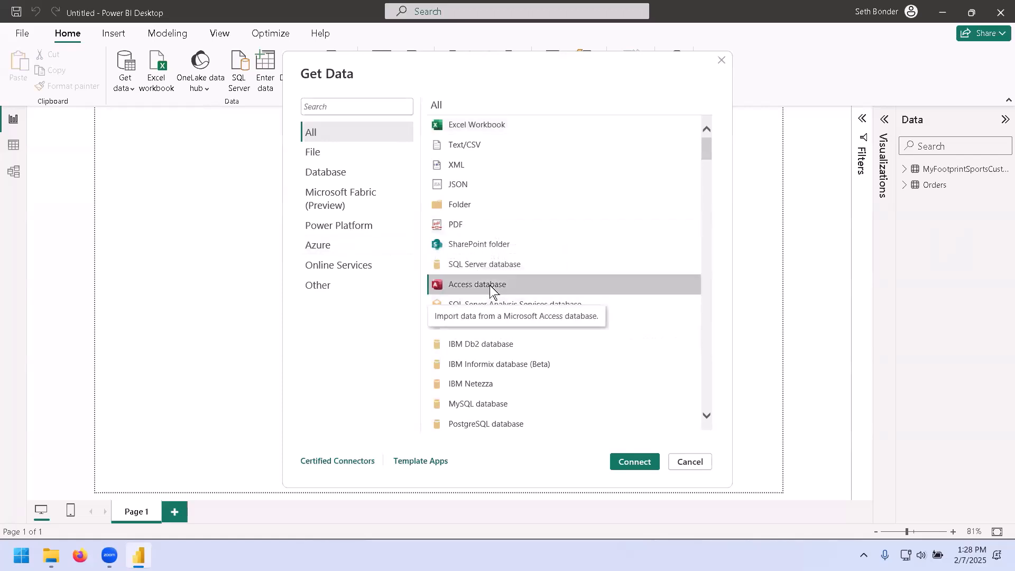
pyautogui.click(632, 462)
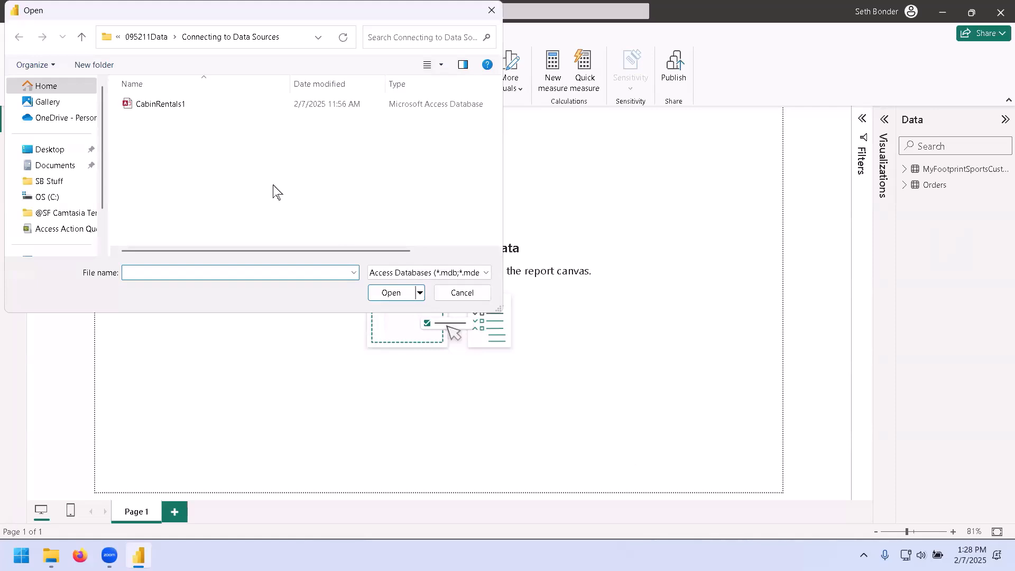
pyautogui.doubleClick(171, 105)
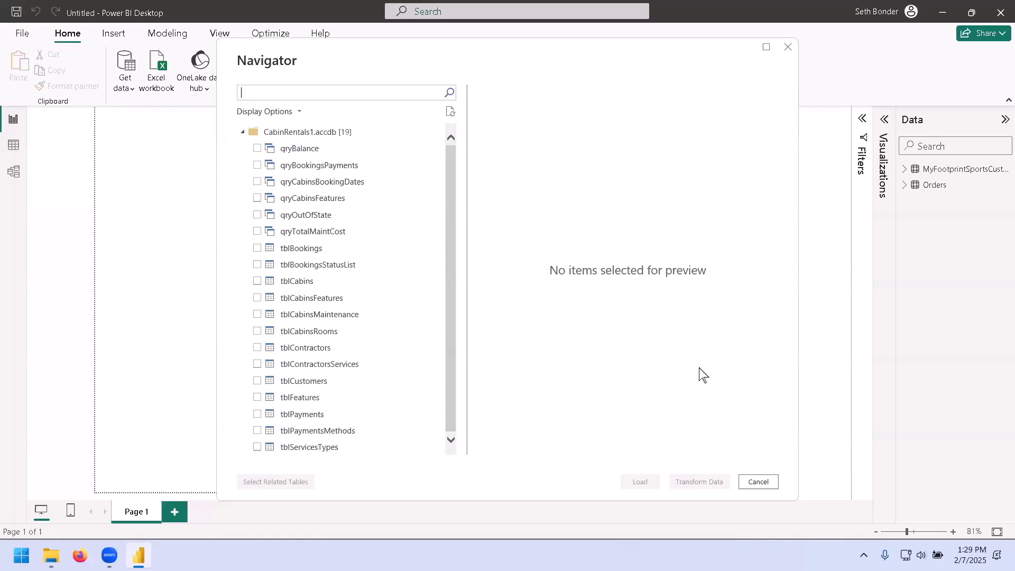
pyautogui.click(761, 478)
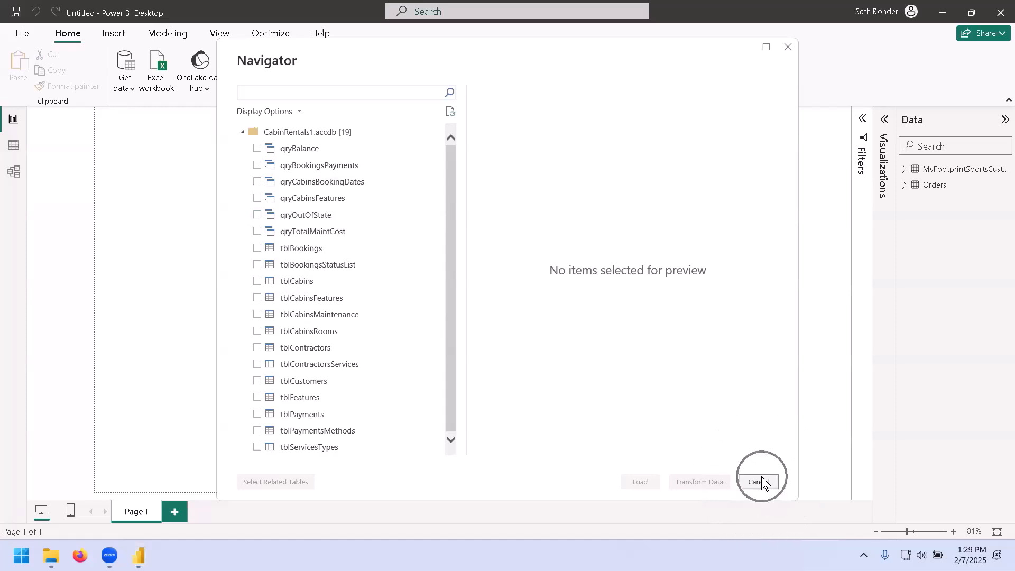
pyautogui.click(762, 482)
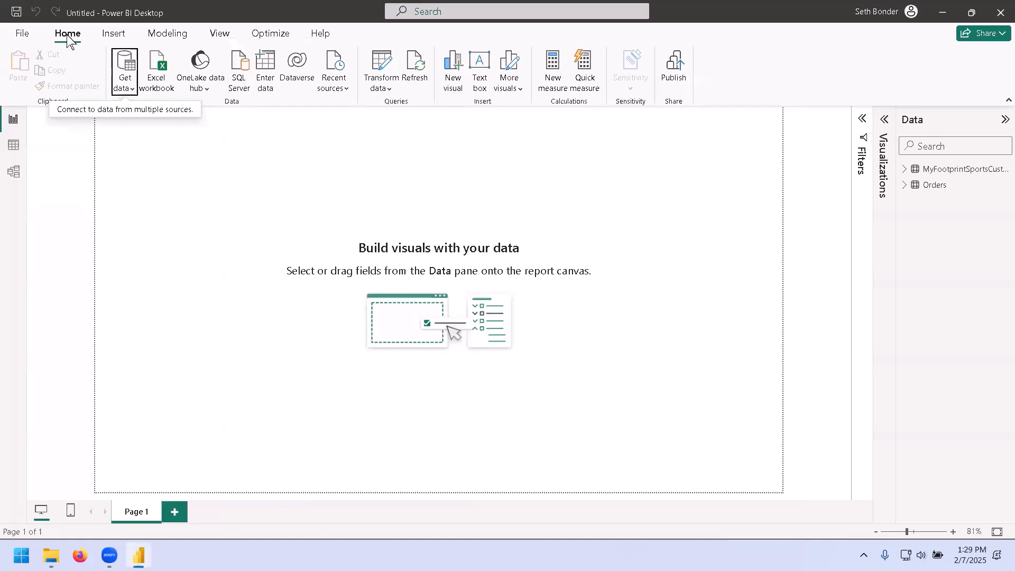
# Open the MyFootprintSportsSalesProducts workbook and preview its Products and Sales Orders sheets in a widened Navigator.
pyautogui.click(125, 81)
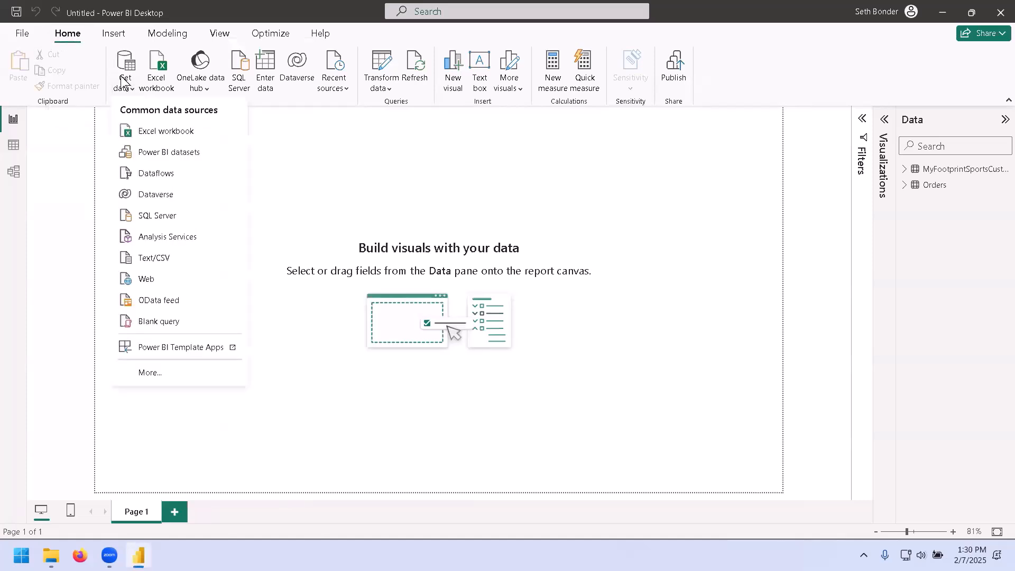
pyautogui.click(149, 133)
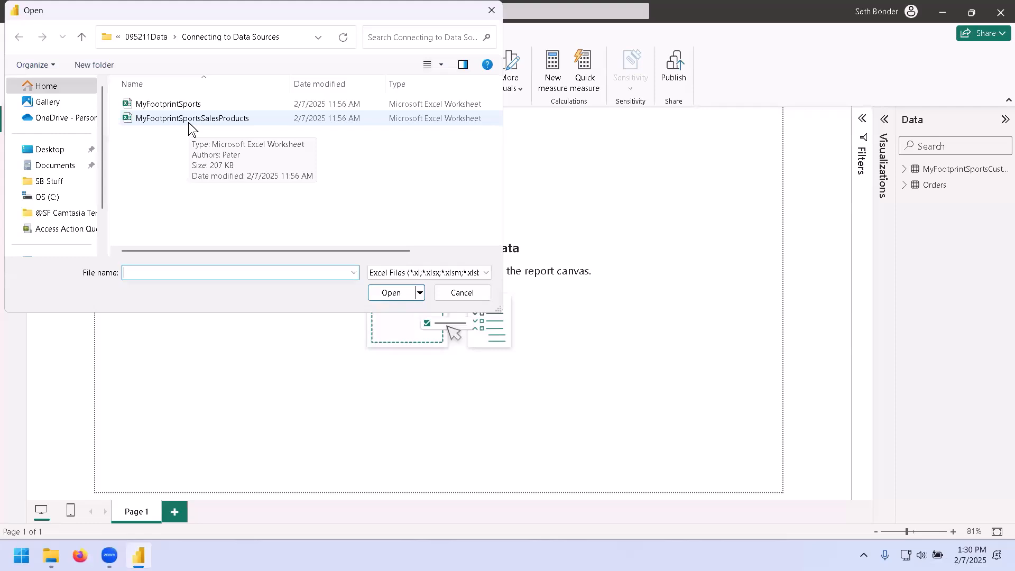
pyautogui.doubleClick(189, 124)
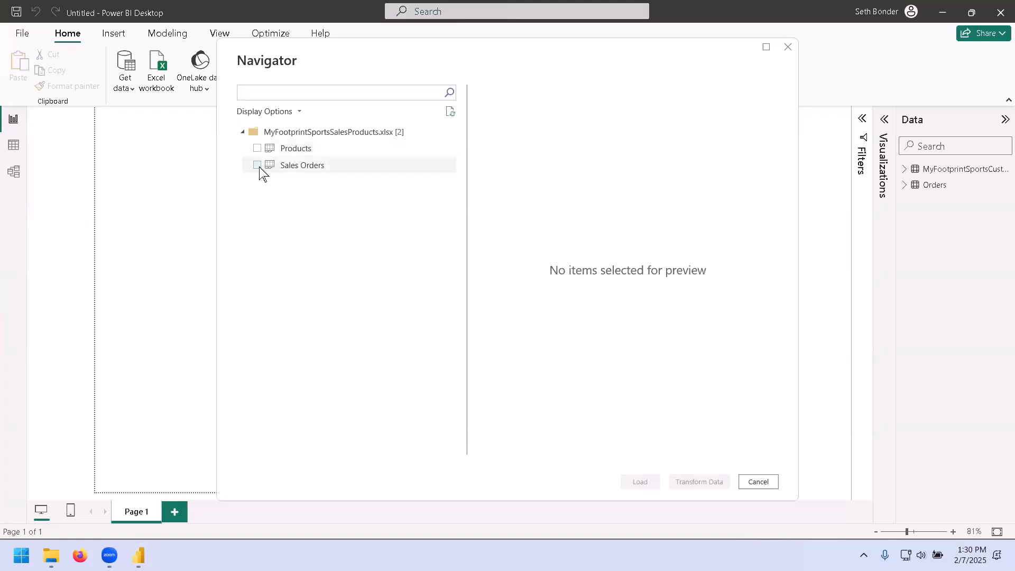
pyautogui.click(292, 152)
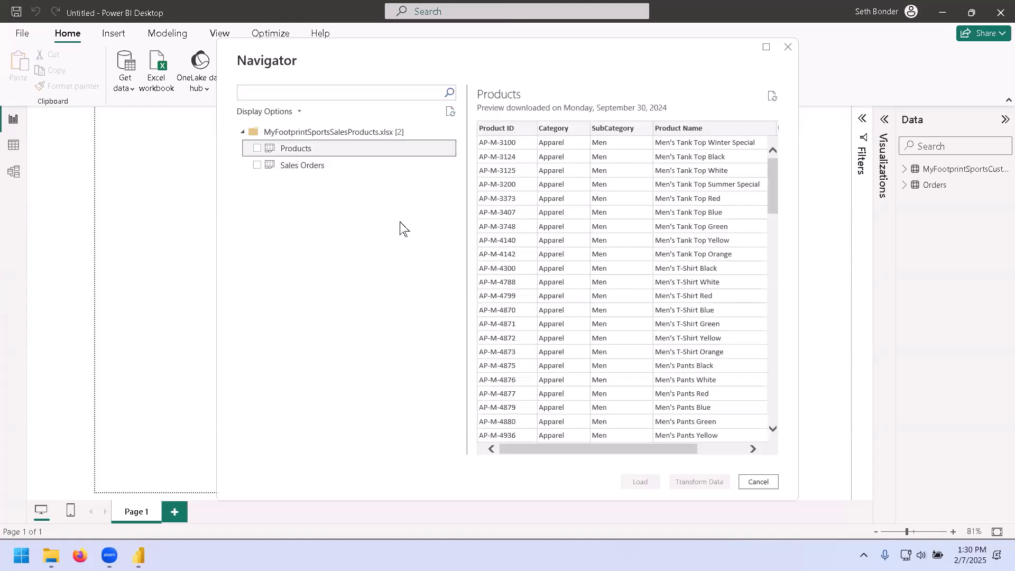
pyautogui.moveTo(220, 246); pyautogui.dragTo(109, 247)
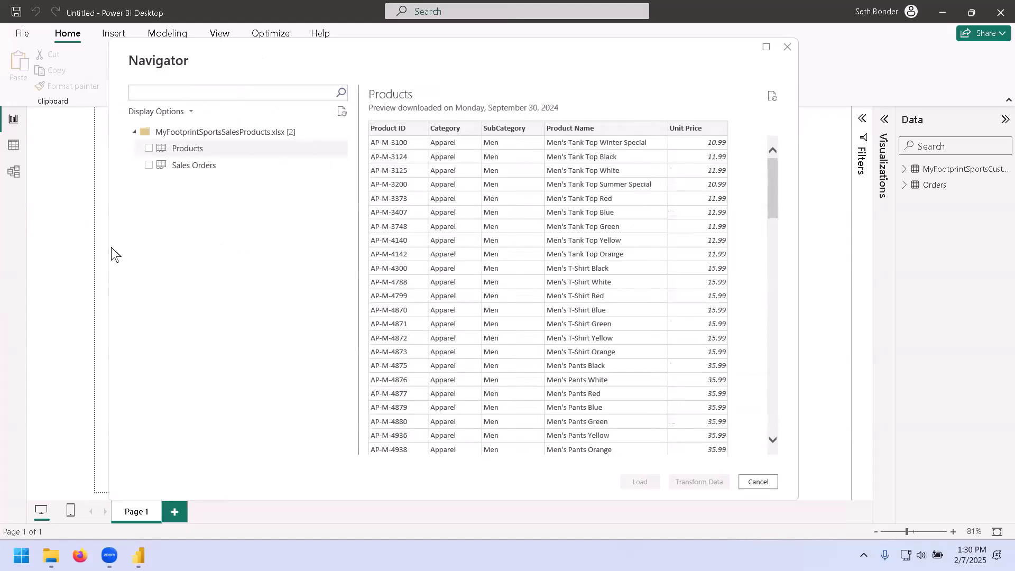
pyautogui.moveTo(358, 213); pyautogui.dragTo(303, 217)
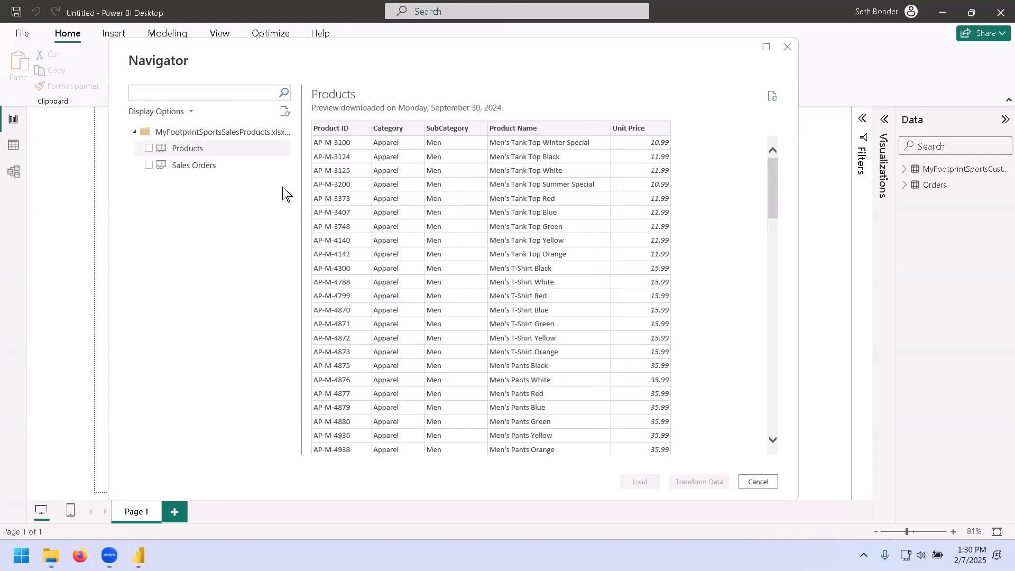
pyautogui.click(243, 166)
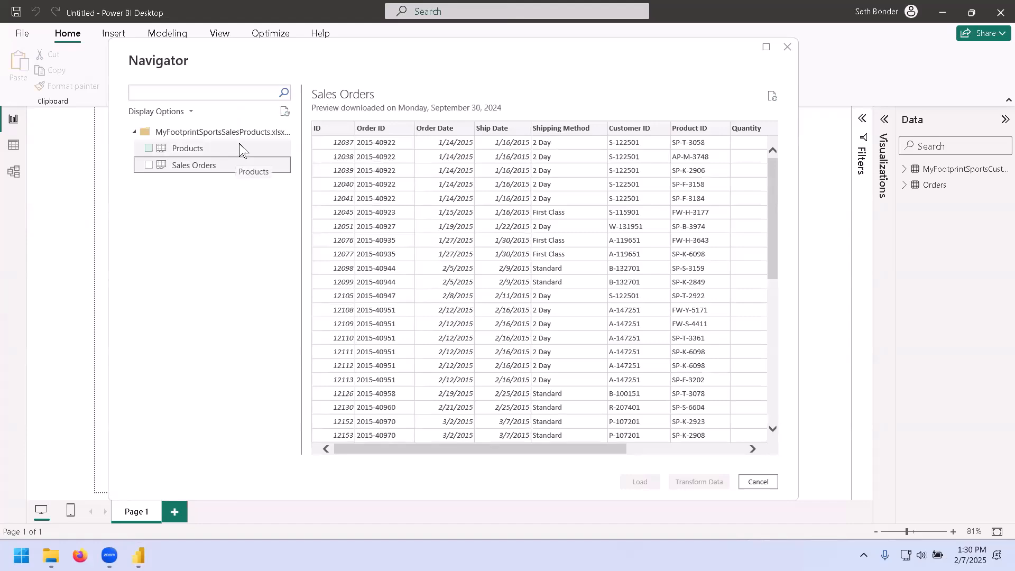
pyautogui.click(239, 145)
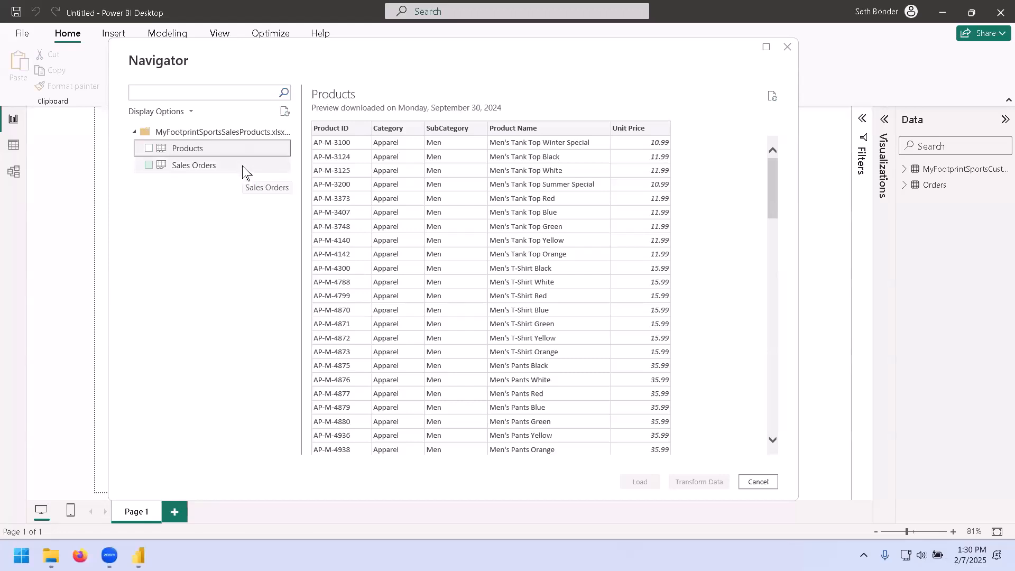
# Select both the Products and Sales Orders sheets and load them into the report.
pyautogui.click(148, 148)
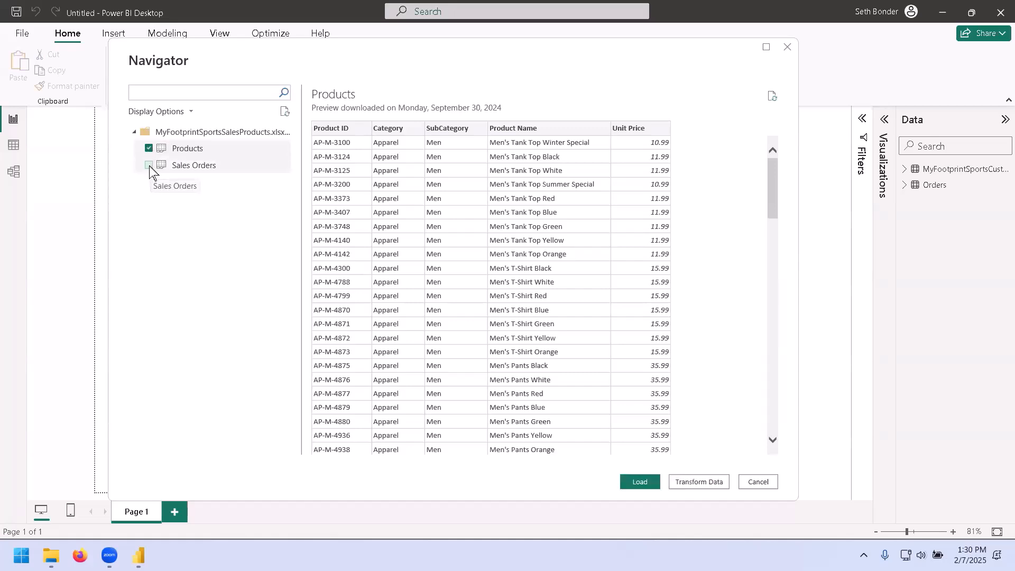
pyautogui.click(149, 165)
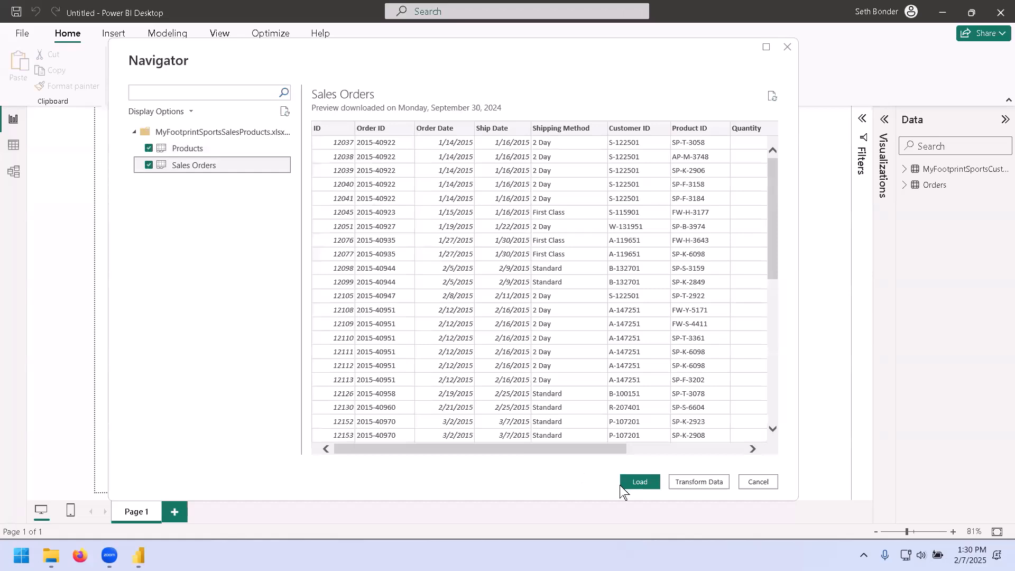
pyautogui.click(639, 481)
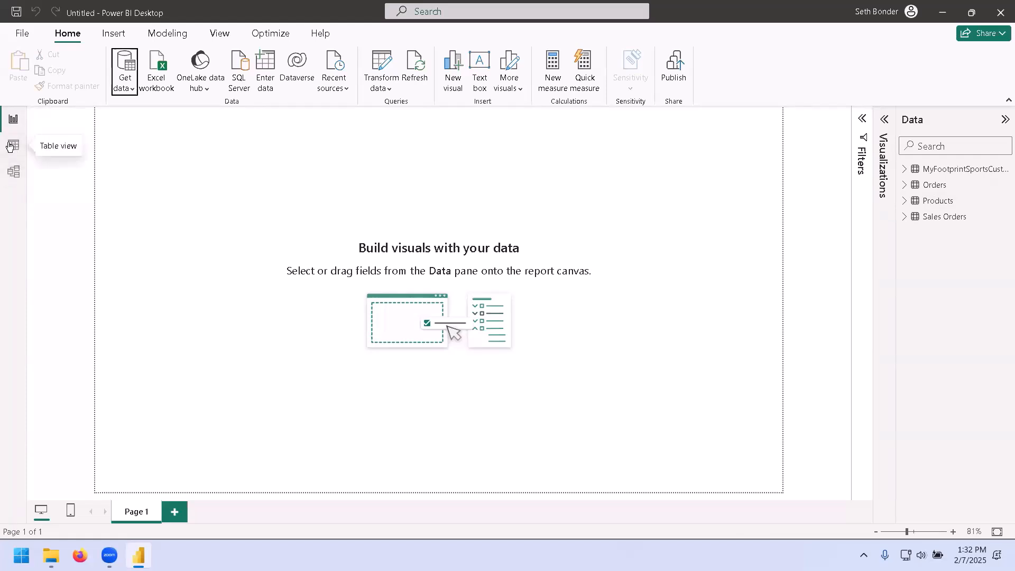
# Switch to Model view, collapse the Properties pane, and drag the table cards into new positions.
pyautogui.click(13, 173)
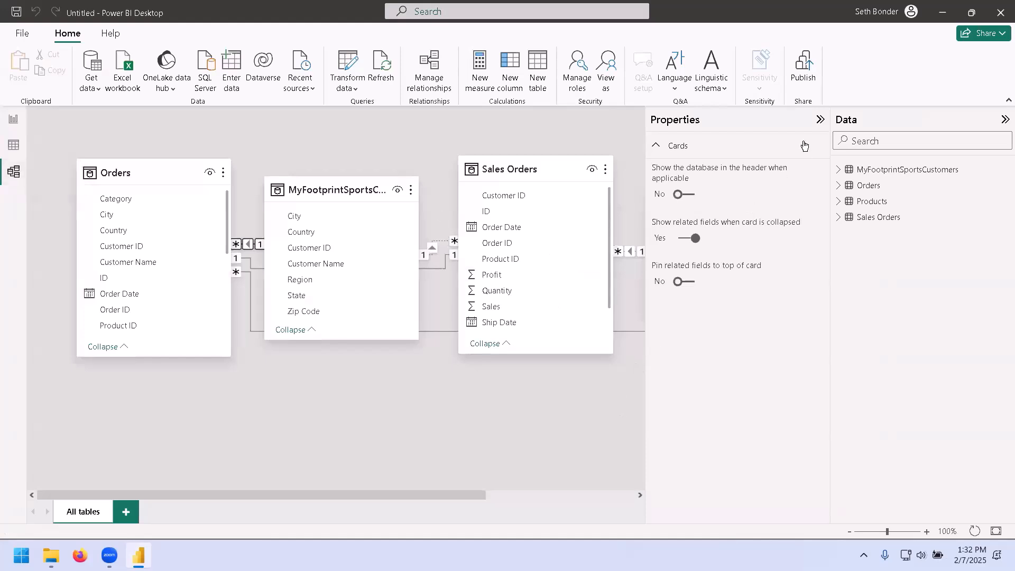
pyautogui.click(819, 120)
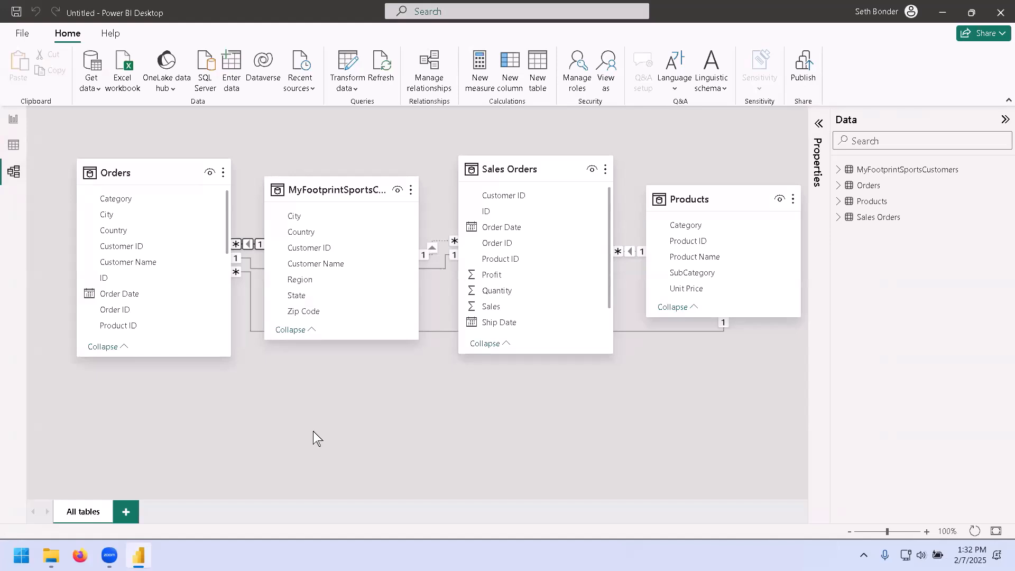
pyautogui.moveTo(158, 174); pyautogui.dragTo(118, 143)
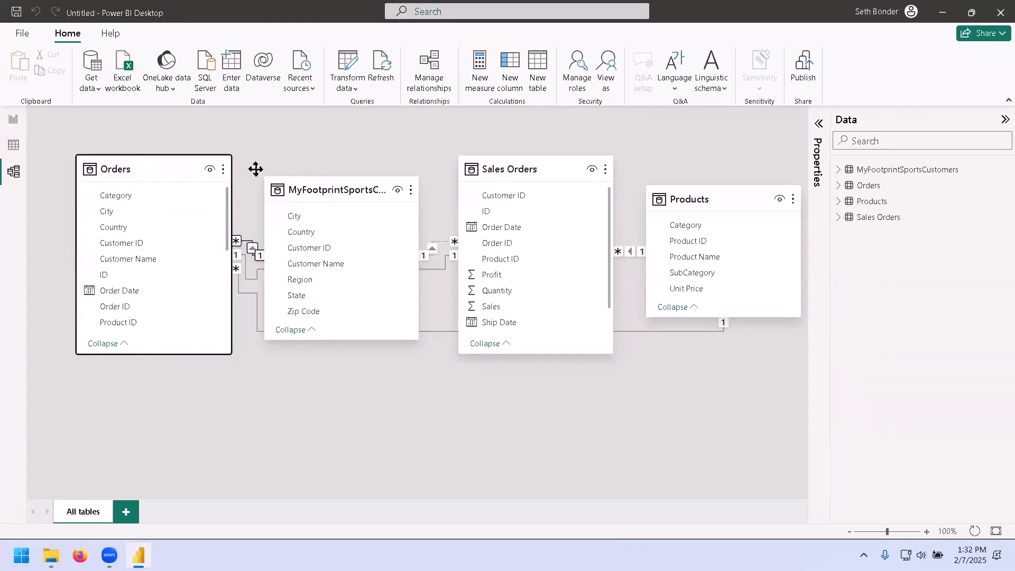
pyautogui.moveTo(347, 213); pyautogui.dragTo(433, 344)
pyautogui.moveTo(500, 159); pyautogui.dragTo(468, 124)
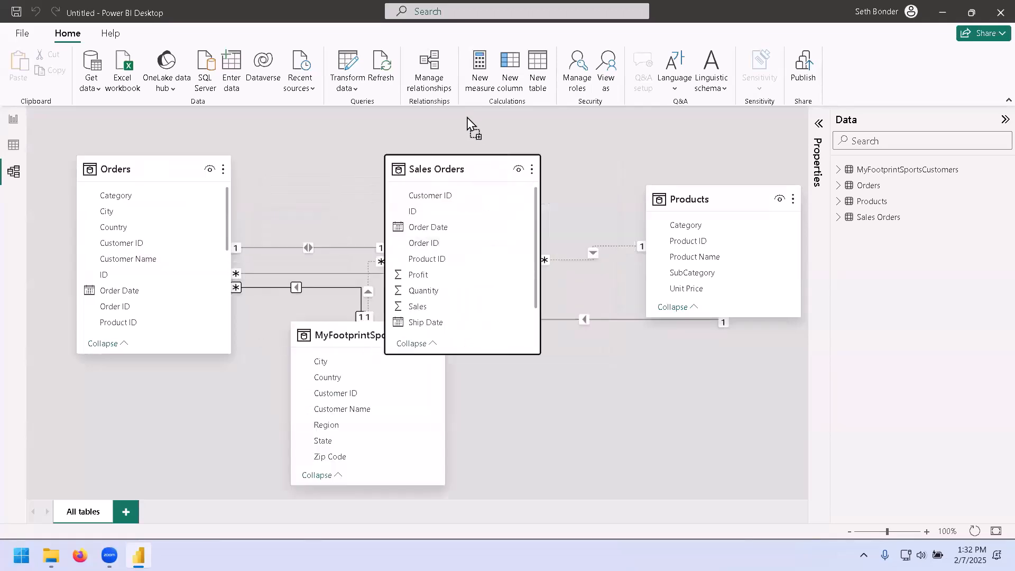
pyautogui.moveTo(700, 202); pyautogui.dragTo(663, 377)
pyautogui.moveTo(447, 155); pyautogui.dragTo(516, 122)
pyautogui.moveTo(367, 335); pyautogui.dragTo(164, 384)
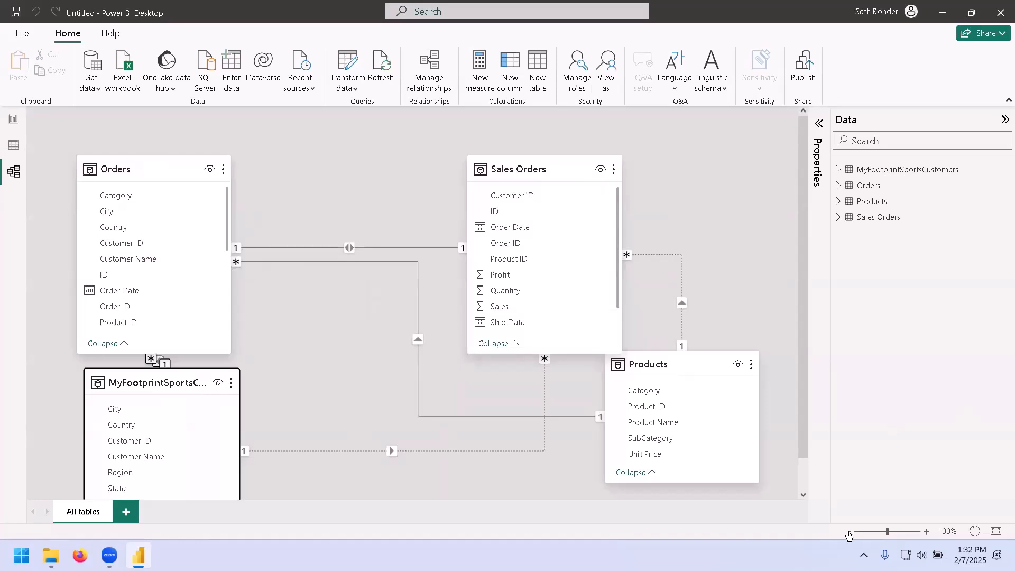
# Rearrange the table cards with Sales Orders below Orders, the customers table in the centre, and Products at right.
pyautogui.click(849, 531)
pyautogui.click(849, 531)
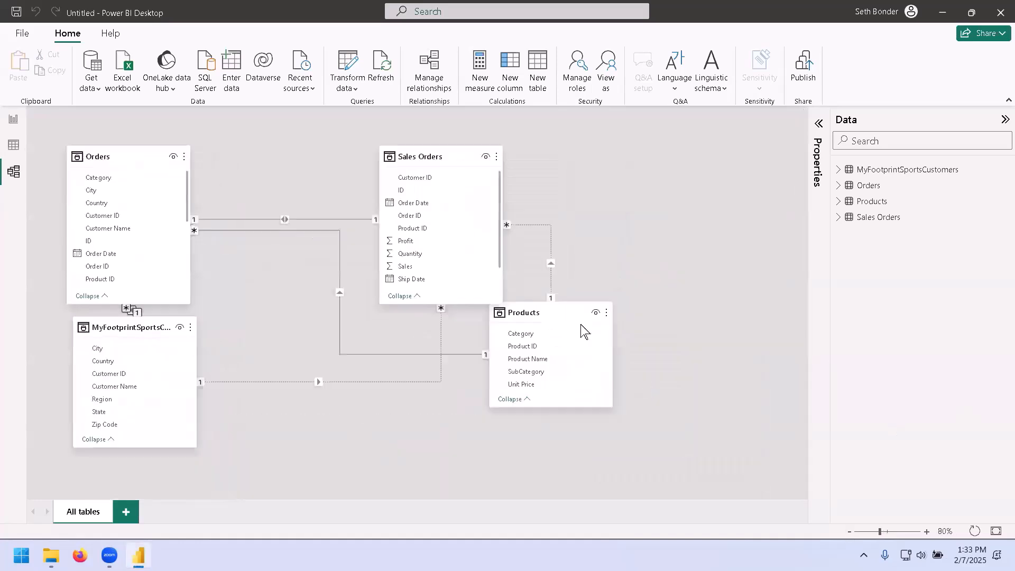
pyautogui.moveTo(564, 319); pyautogui.dragTo(608, 363)
pyautogui.moveTo(429, 159); pyautogui.dragTo(698, 161)
pyautogui.moveTo(148, 326); pyautogui.dragTo(478, 349)
pyautogui.moveTo(720, 159); pyautogui.dragTo(231, 341)
pyautogui.moveTo(442, 346); pyautogui.dragTo(449, 268)
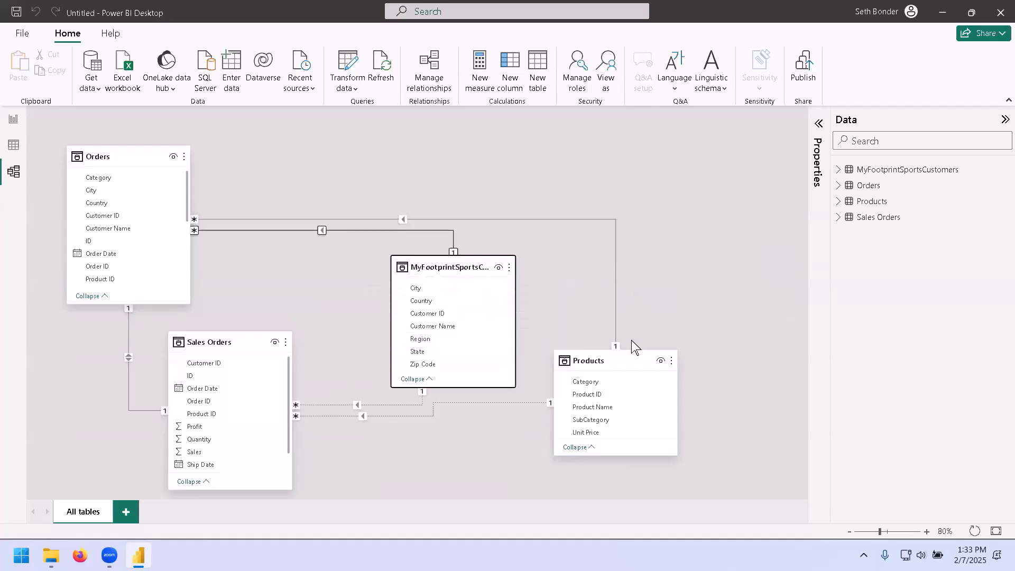
pyautogui.moveTo(621, 360)
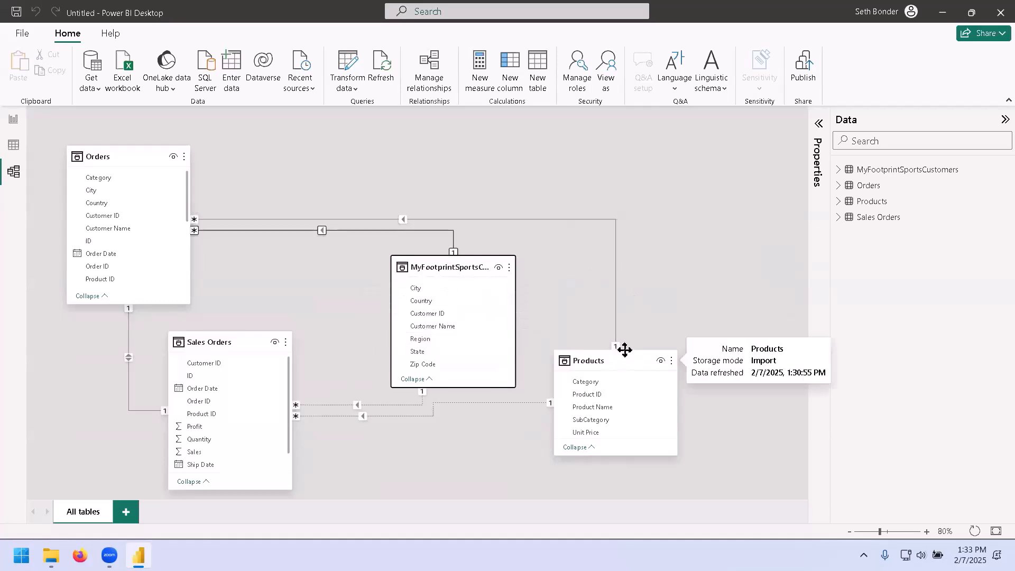
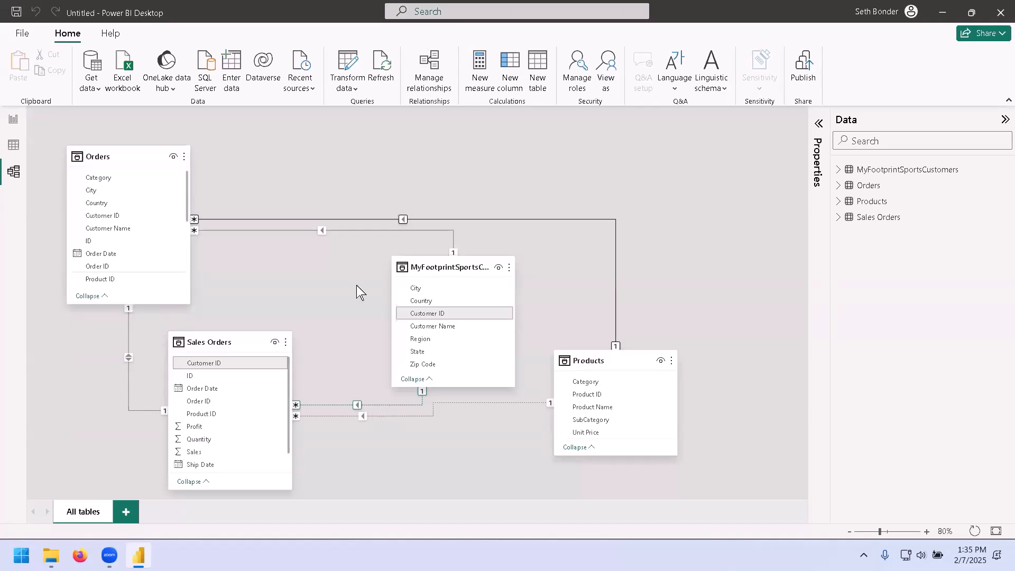
# Open the properties of the relationship between Orders and Products, then close the Edit relationship dialog without changes.
pyautogui.rightClick(358, 229)
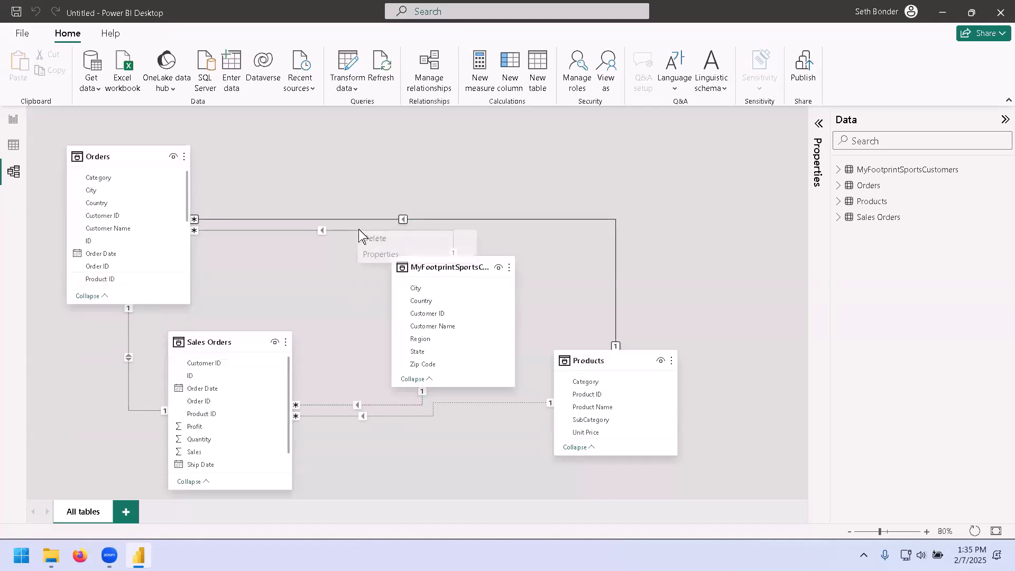
pyautogui.click(389, 254)
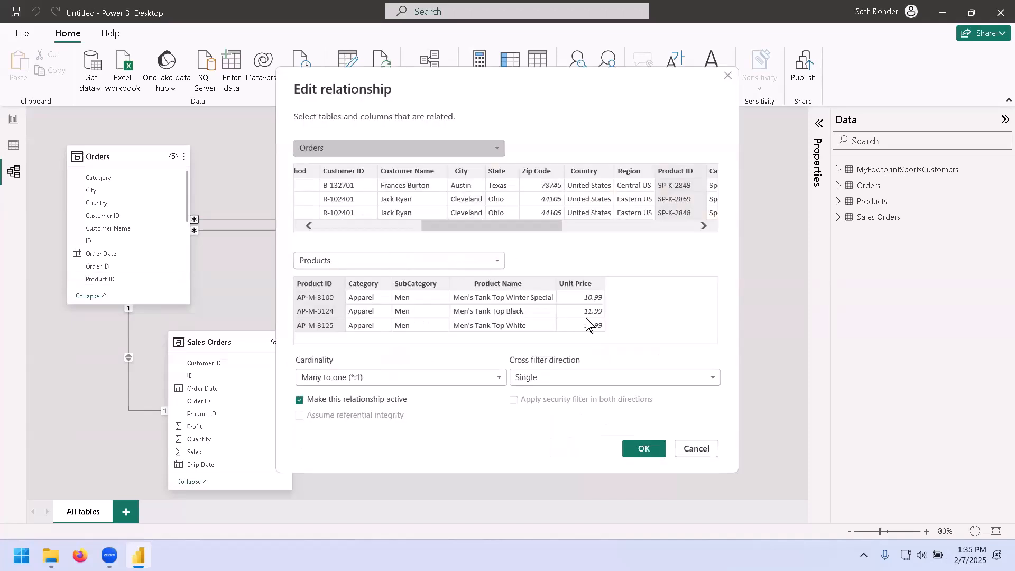
pyautogui.click(696, 449)
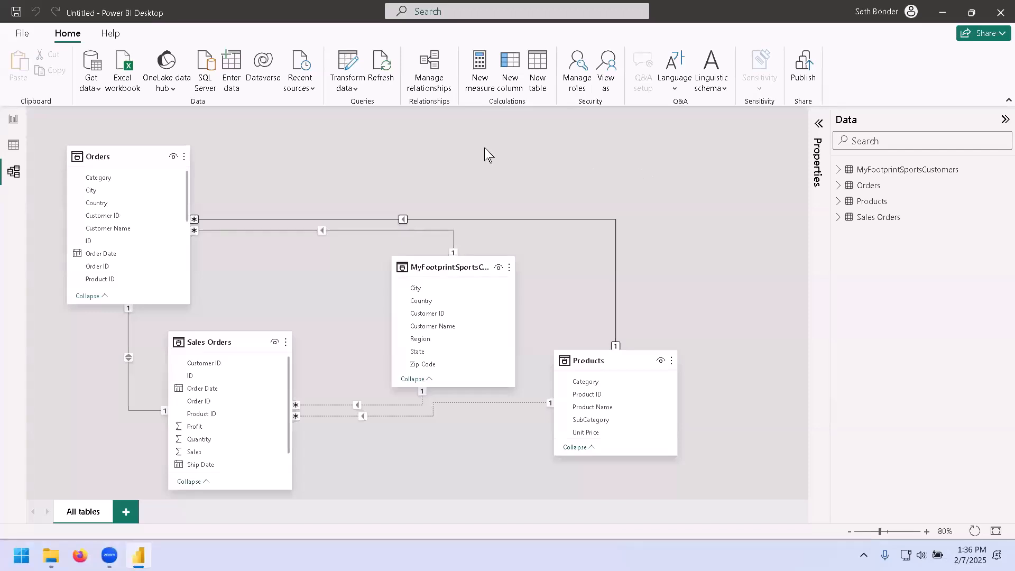
# Switch to Table view and browse the data of the Orders, Sales Orders and customers tables.
pyautogui.click(14, 146)
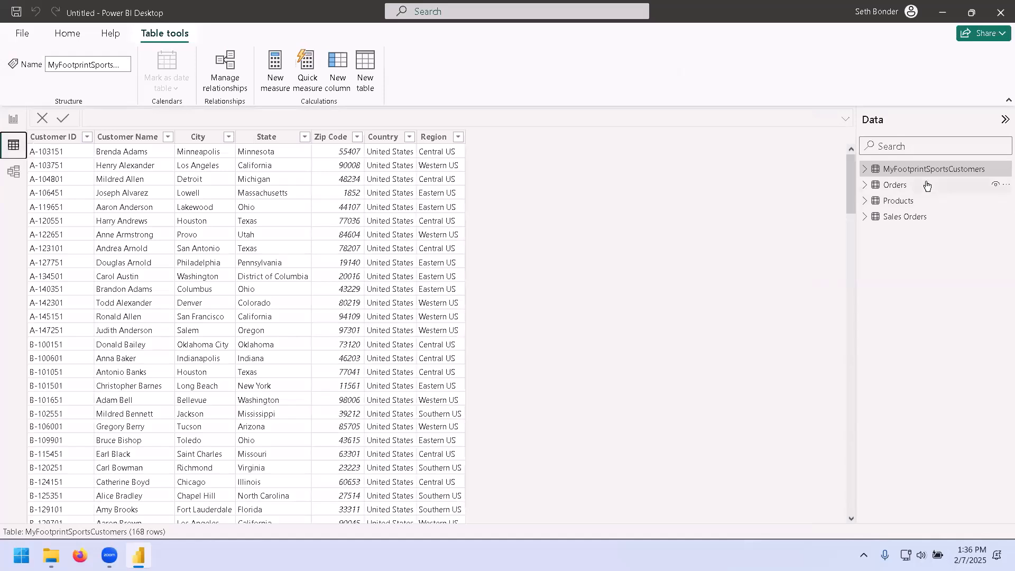
pyautogui.moveTo(926, 185)
pyautogui.click(930, 186)
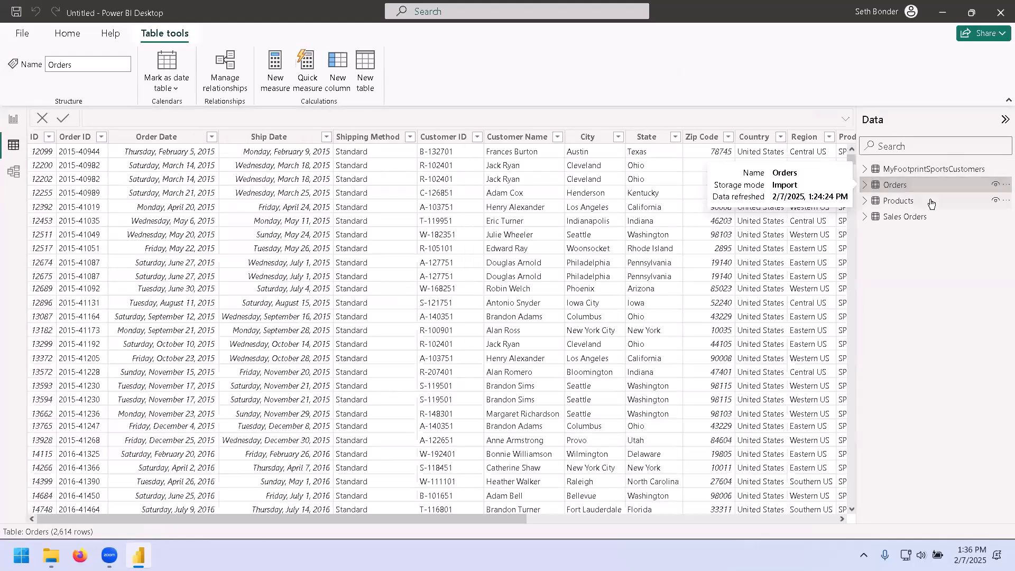
pyautogui.click(930, 216)
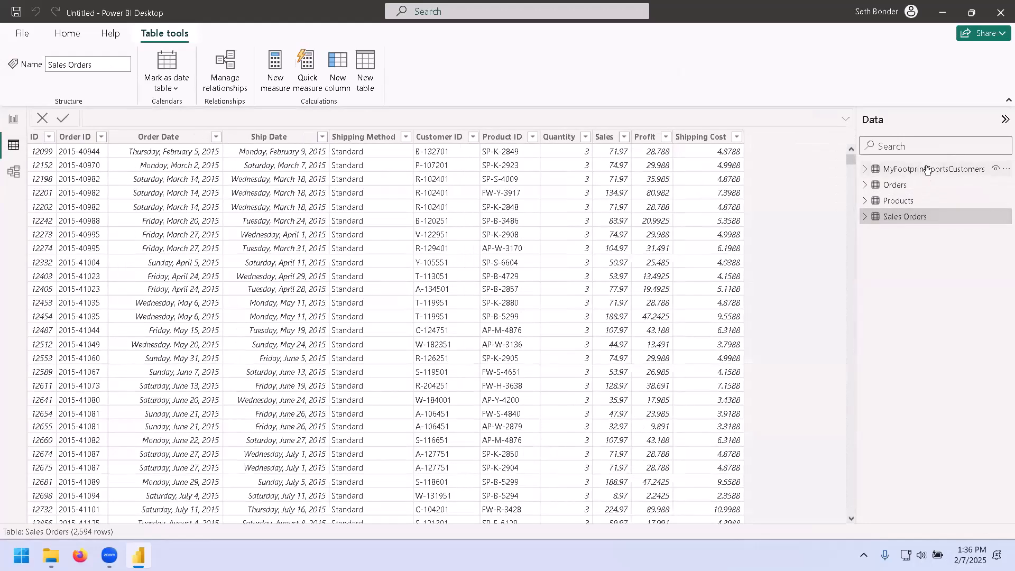
pyautogui.click(926, 169)
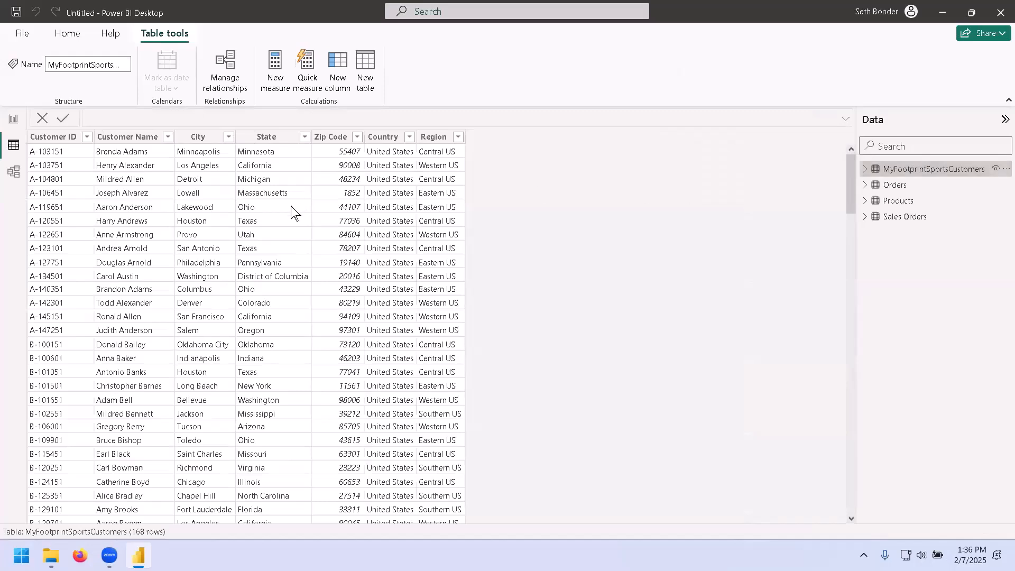
# Select the Zip Code column of the customers table and set its data type to Text.
pyautogui.click(335, 138)
pyautogui.click(331, 139)
pyautogui.click(331, 139)
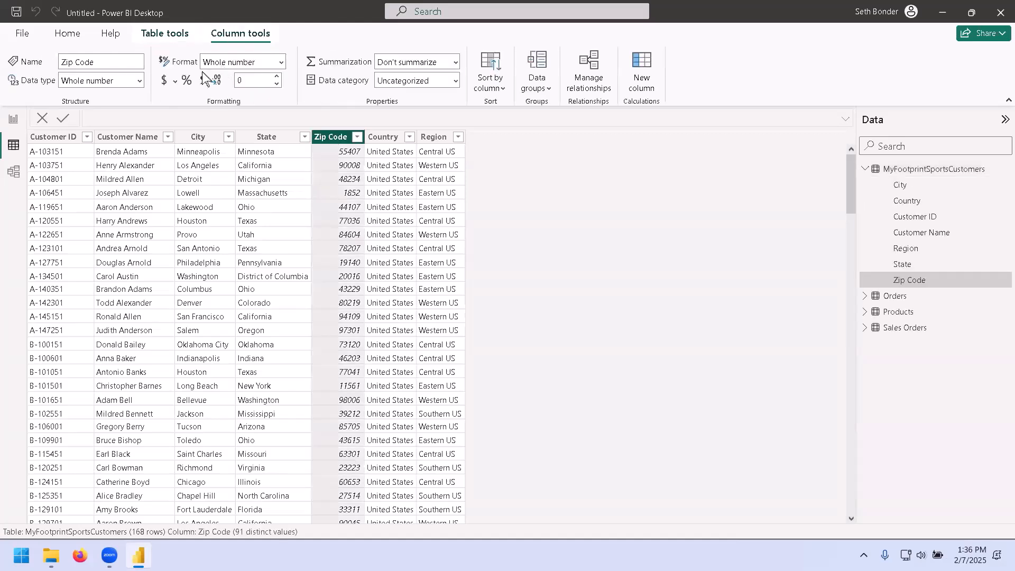
pyautogui.click(279, 60)
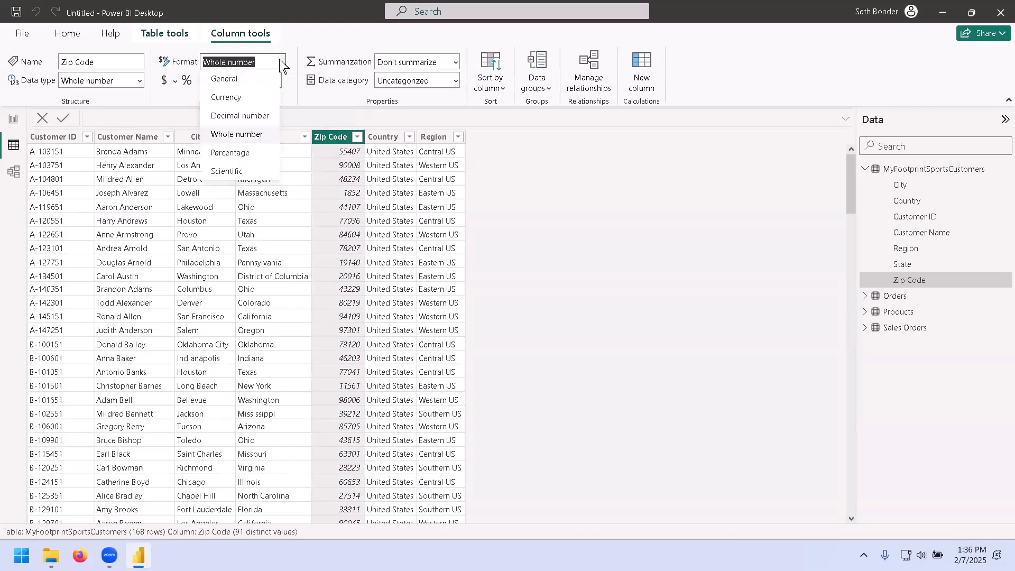
pyautogui.click(296, 40)
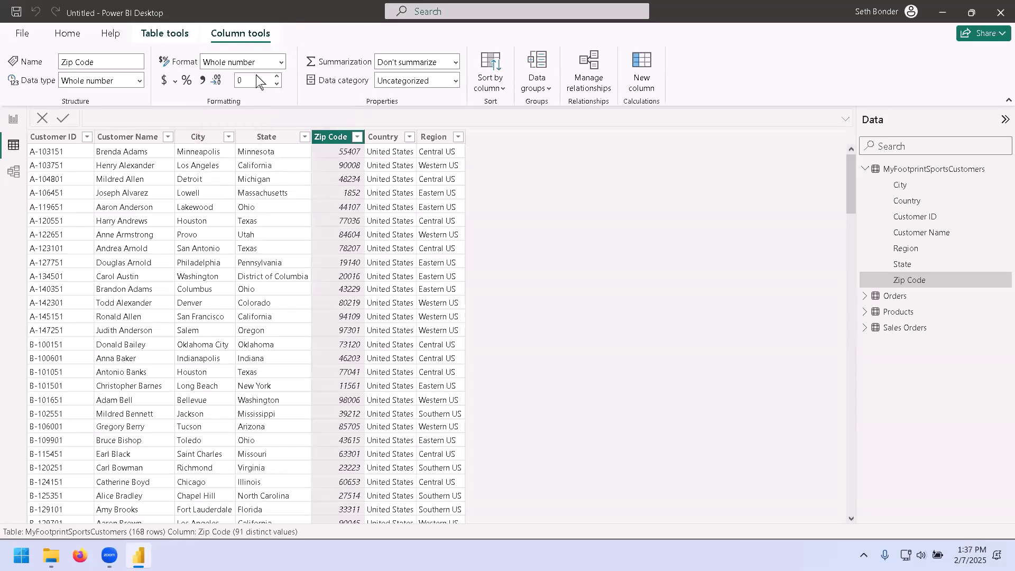
pyautogui.click(141, 82)
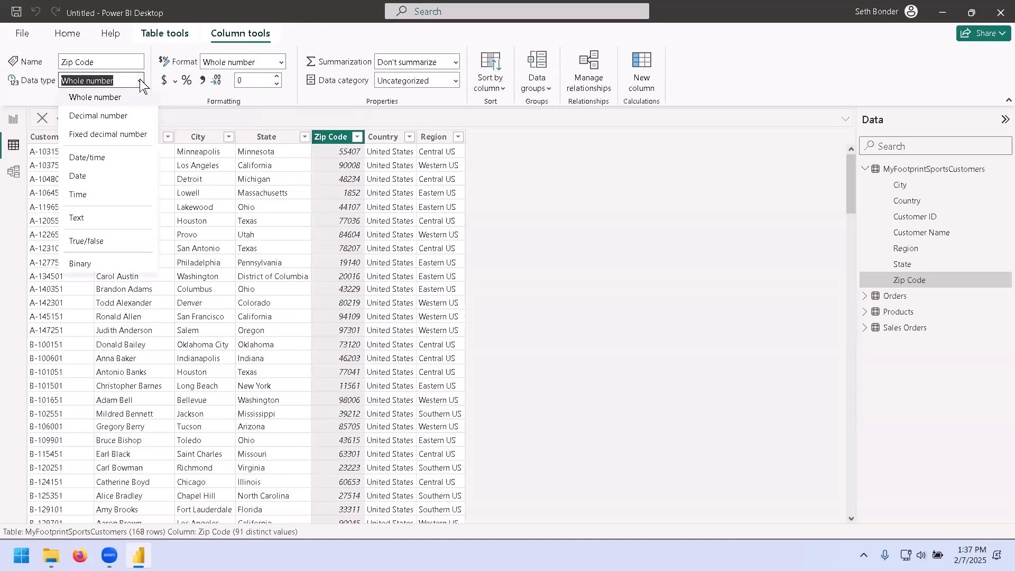
pyautogui.click(98, 218)
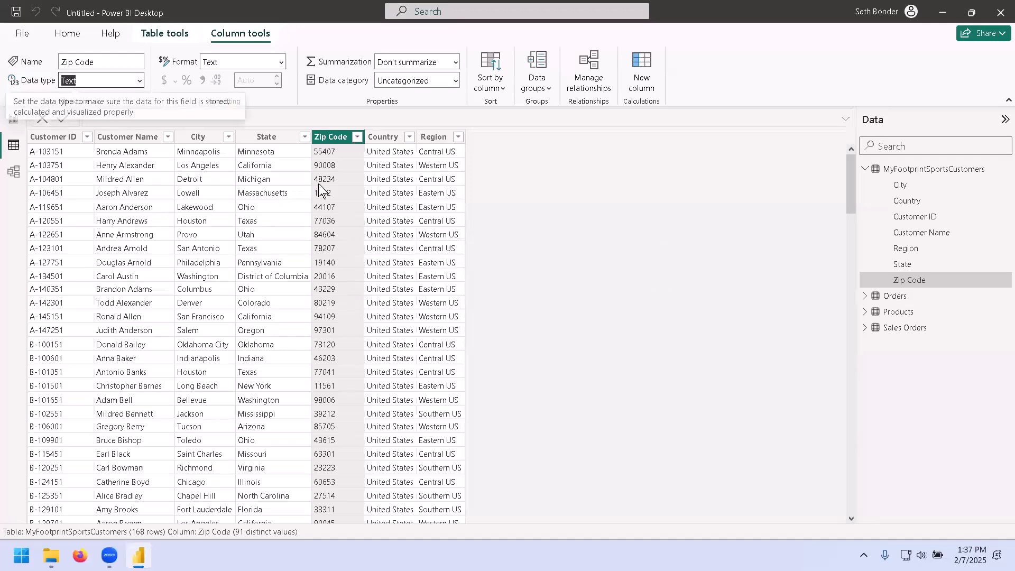
# Set the Zip Code column's data category to Postal code.
pyautogui.click(283, 64)
pyautogui.click(283, 63)
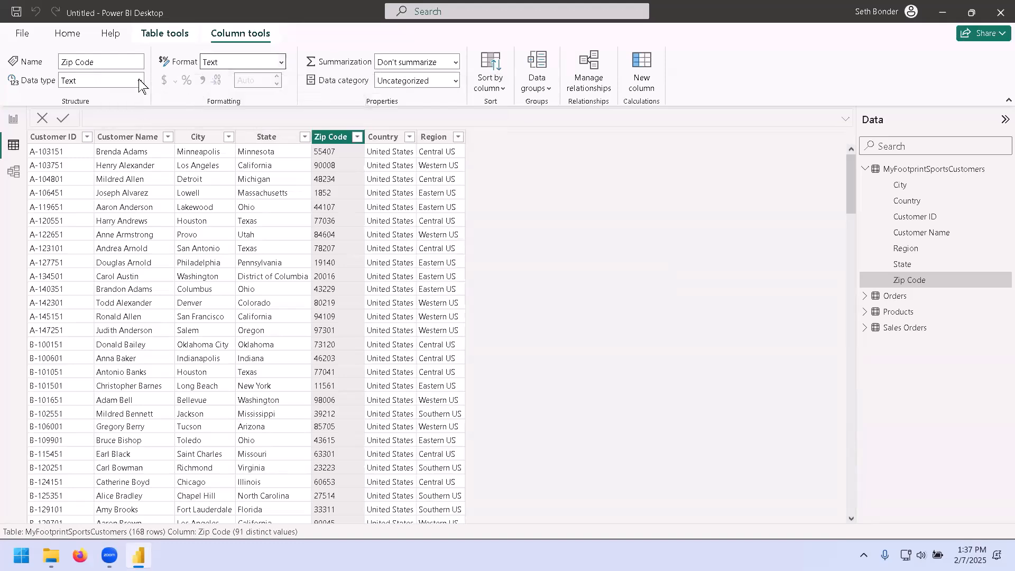
pyautogui.click(455, 82)
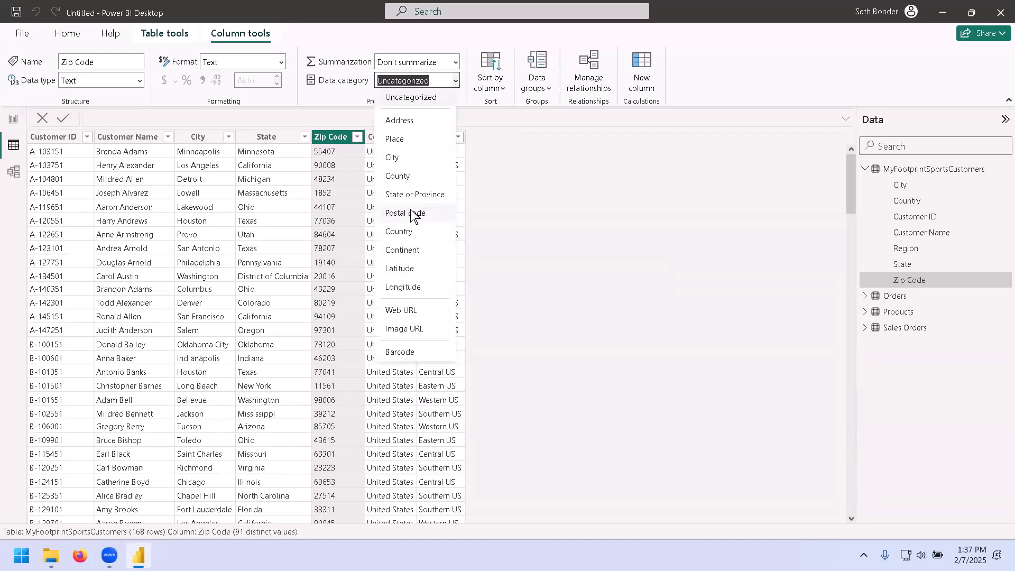
pyautogui.click(406, 213)
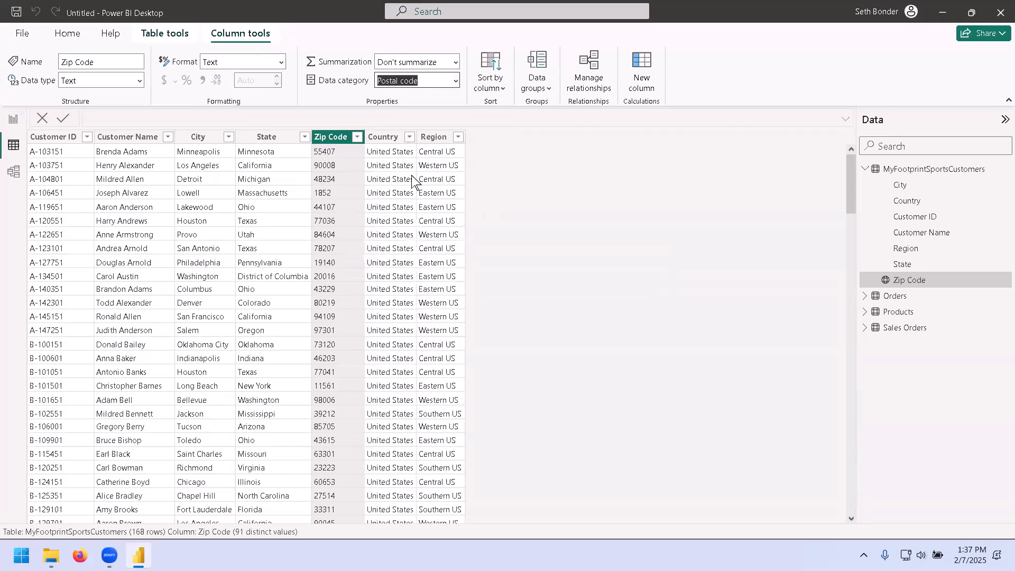
# Examine the Zip Code column's summarization options and its filter list without changing them.
pyautogui.click(280, 61)
pyautogui.click(299, 77)
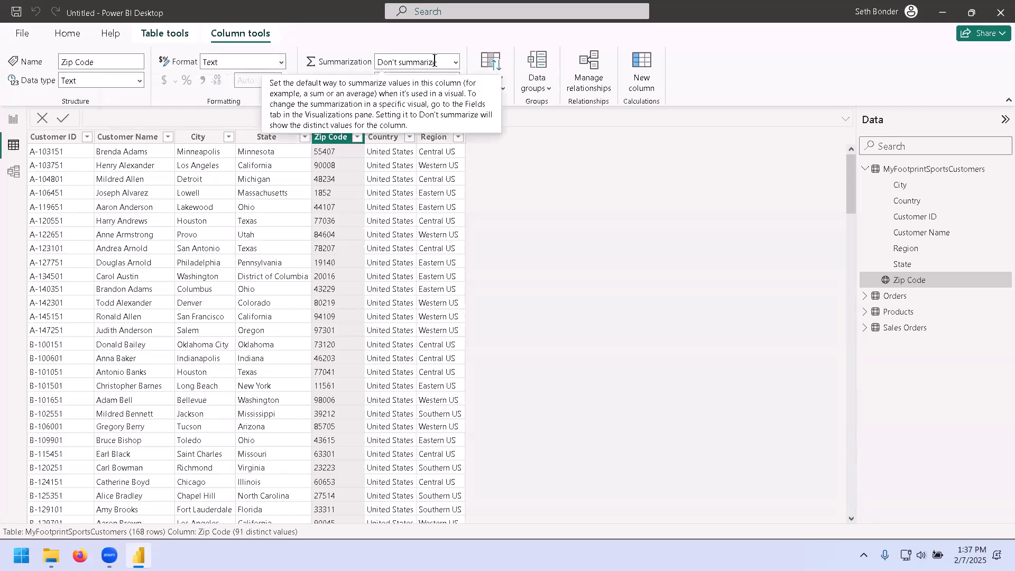
pyautogui.click(454, 62)
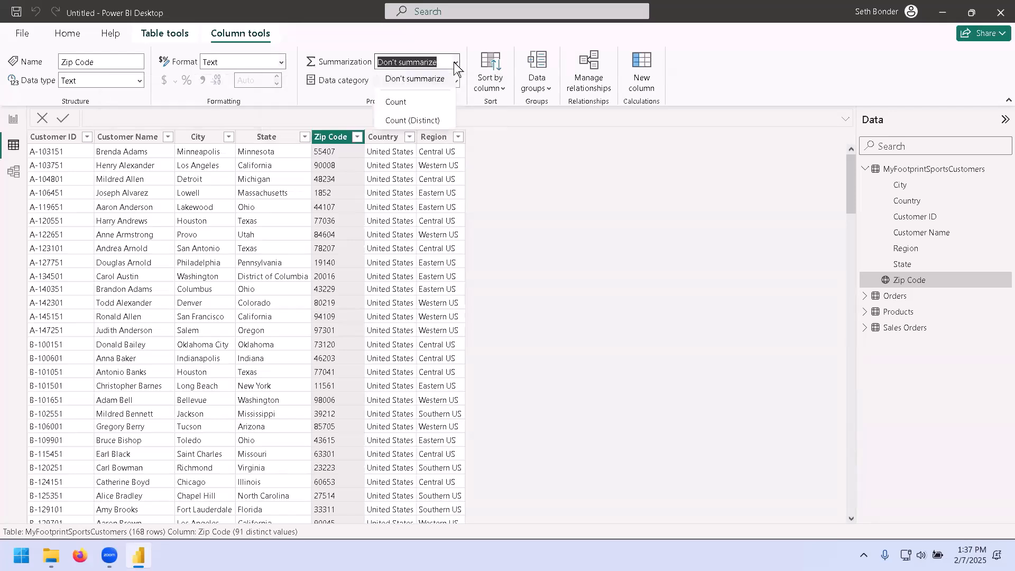
pyautogui.click(394, 41)
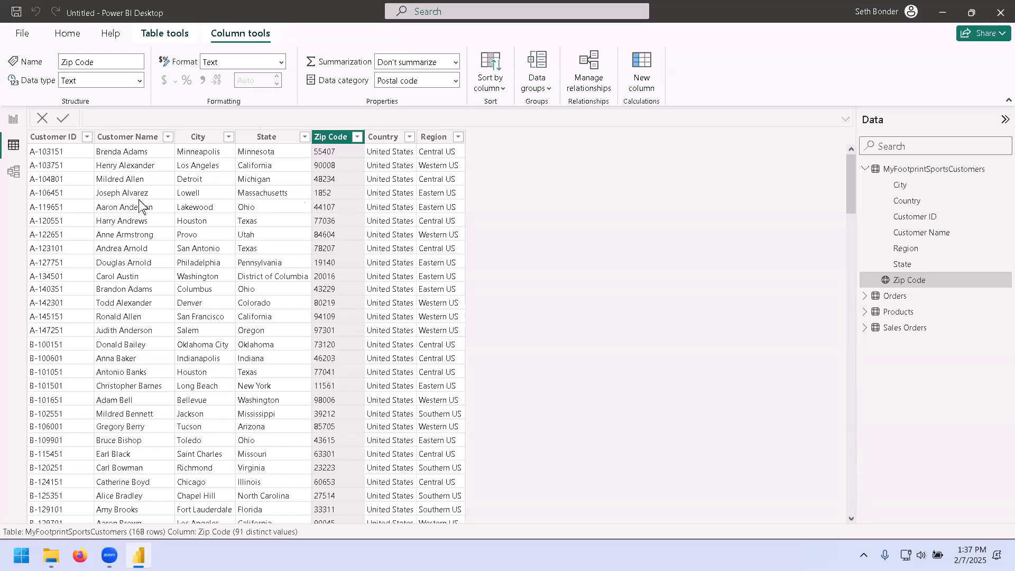
pyautogui.click(356, 138)
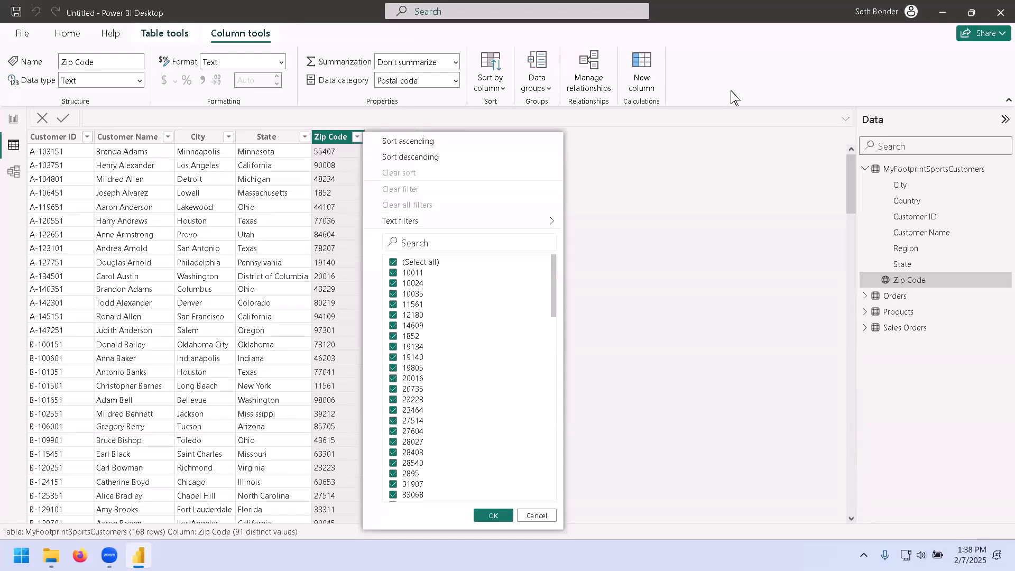
pyautogui.press('Escape')
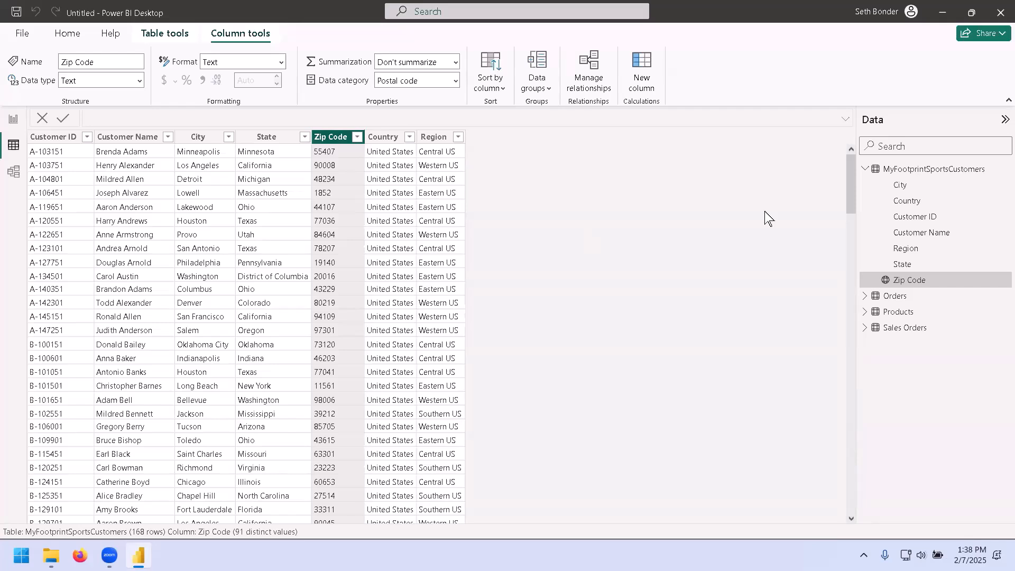
# Return to Report view and open the MyFootprintSports_4 file from the Visualizing Data with Power BI folder.
pyautogui.click(864, 168)
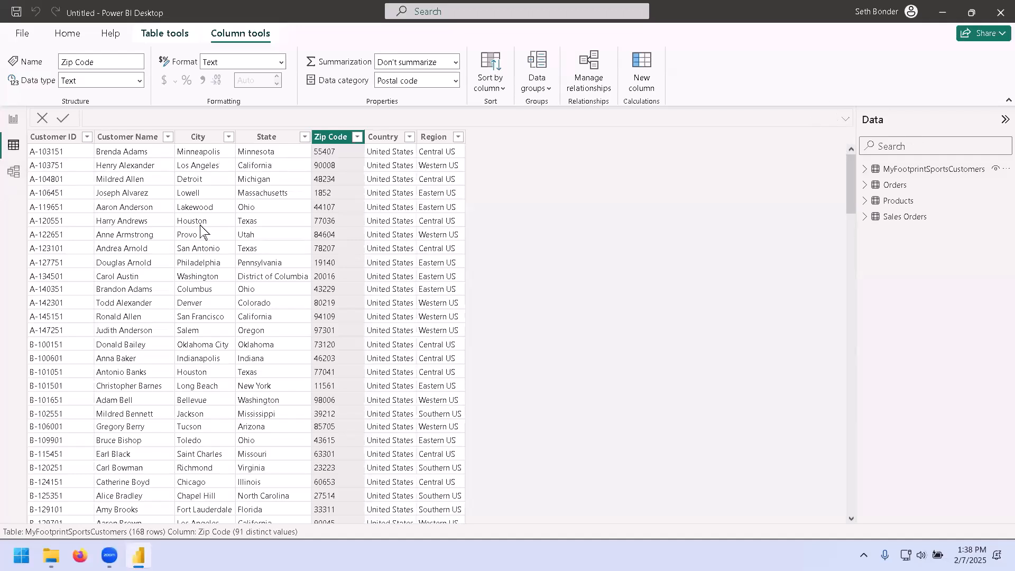
pyautogui.click(13, 120)
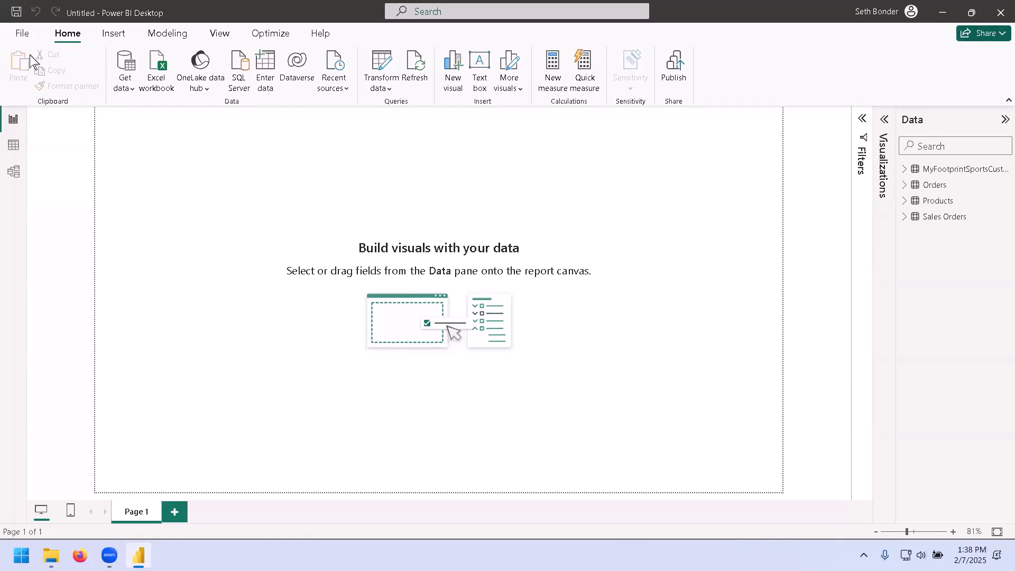
pyautogui.hotkey('ctrl', 'o')
pyautogui.click(198, 520)
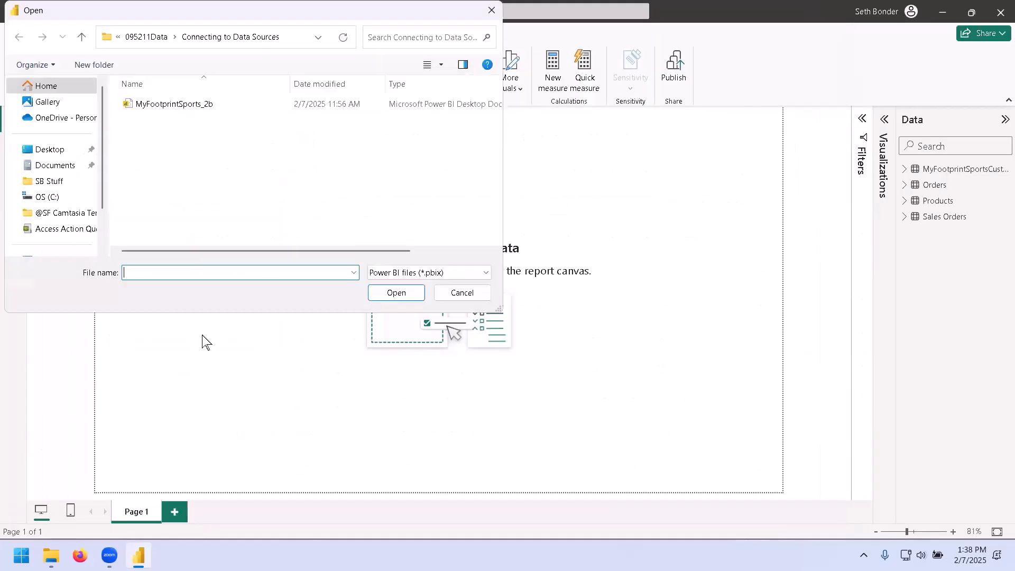
pyautogui.click(146, 36)
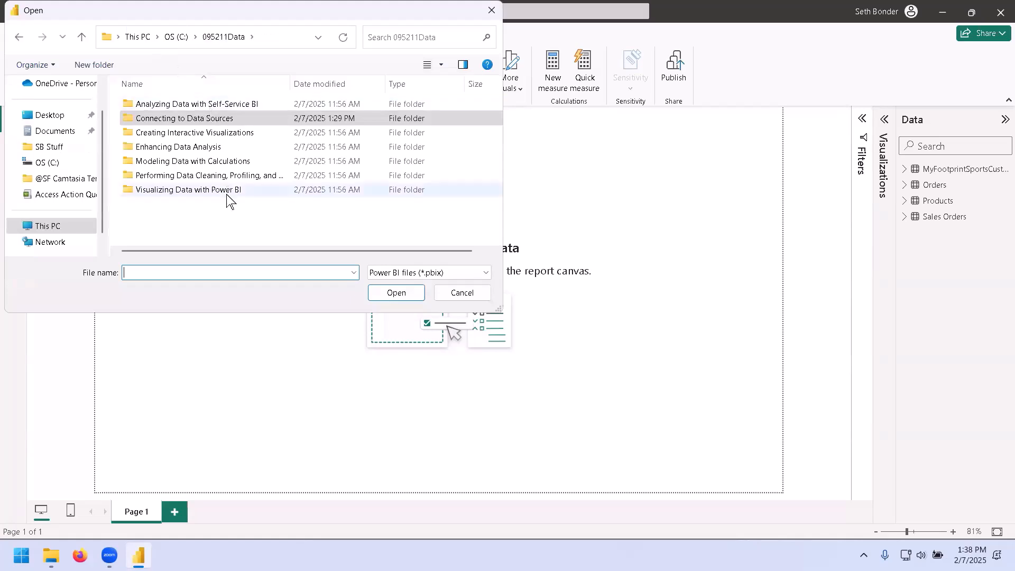
pyautogui.doubleClick(199, 190)
pyautogui.doubleClick(198, 105)
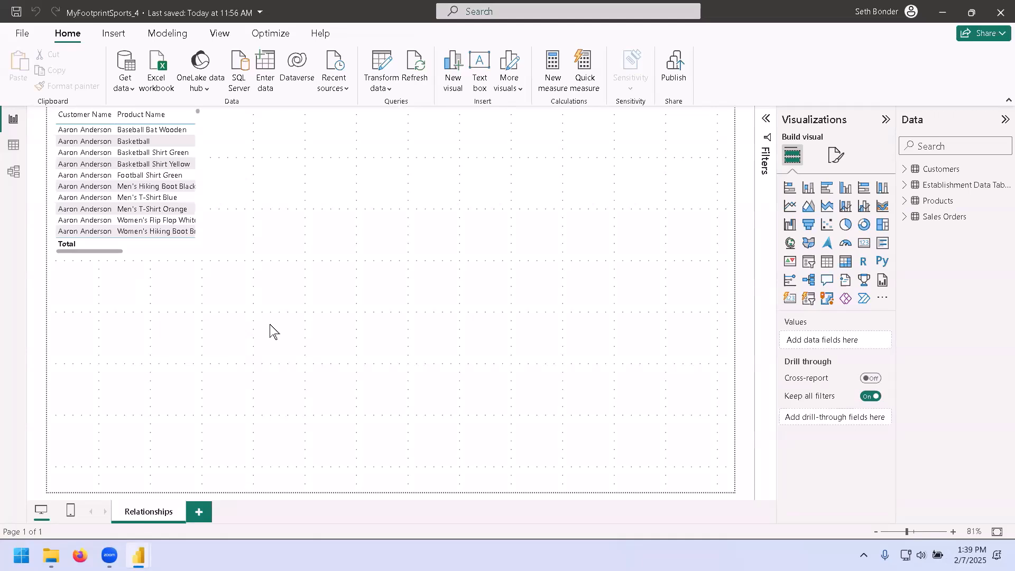
# Expand and collapse the Establishment Data and Customers tables to inspect their fields.
pyautogui.click(904, 186)
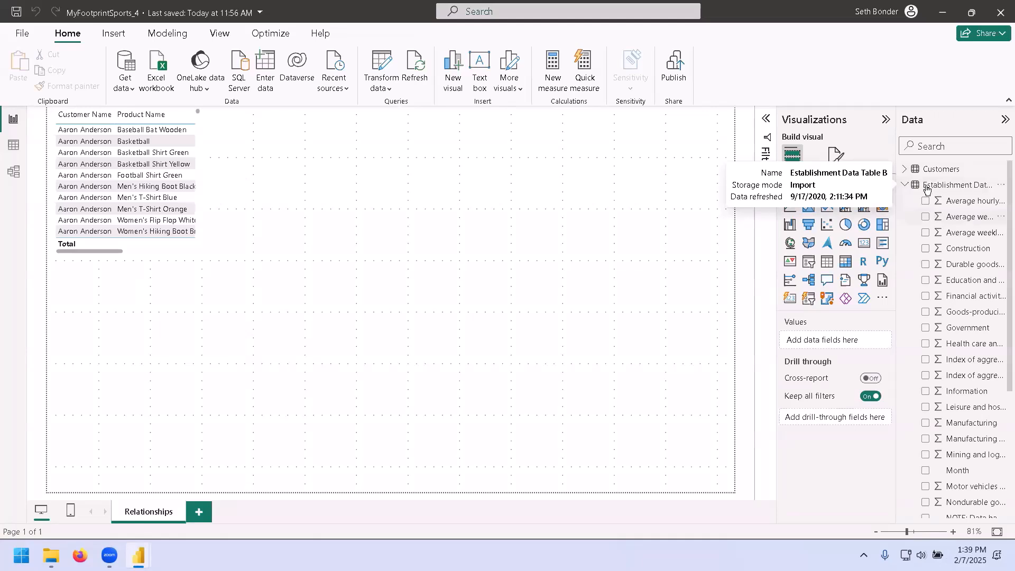
pyautogui.click(905, 186)
pyautogui.click(904, 170)
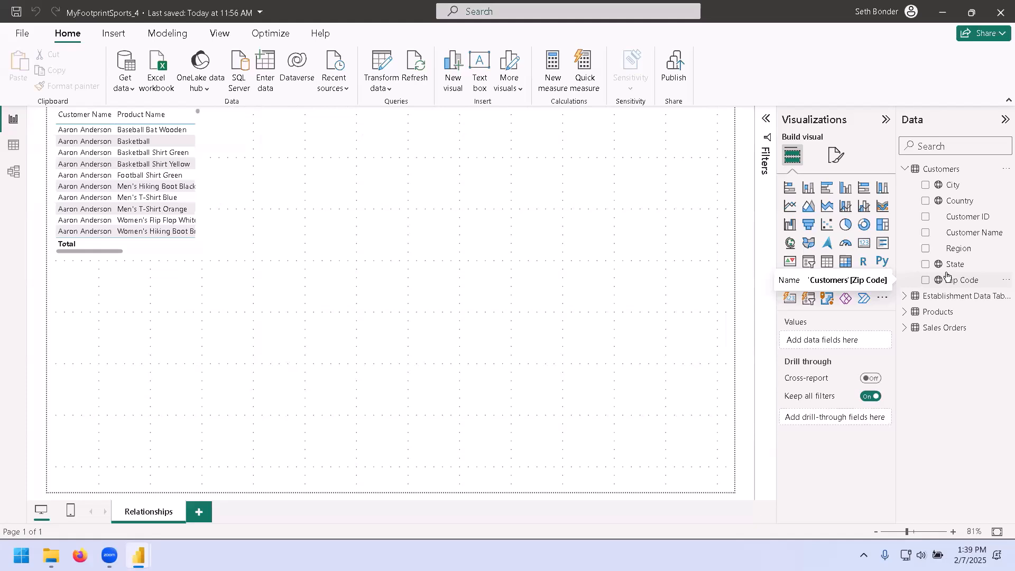
pyautogui.click(904, 170)
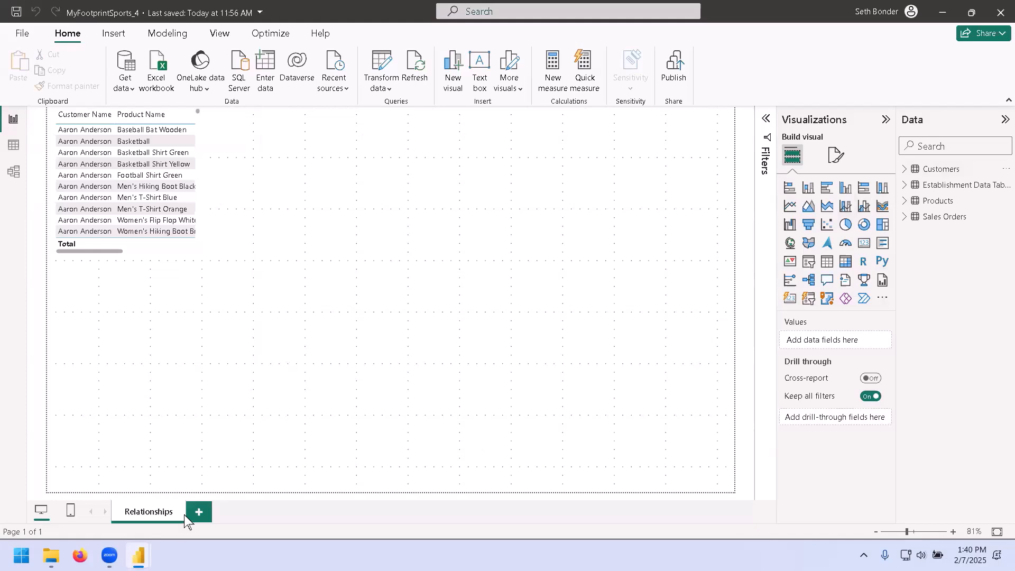
# Add a new report page and create a clustered column chart showing Sales from the Sales Orders table.
pyautogui.click(199, 512)
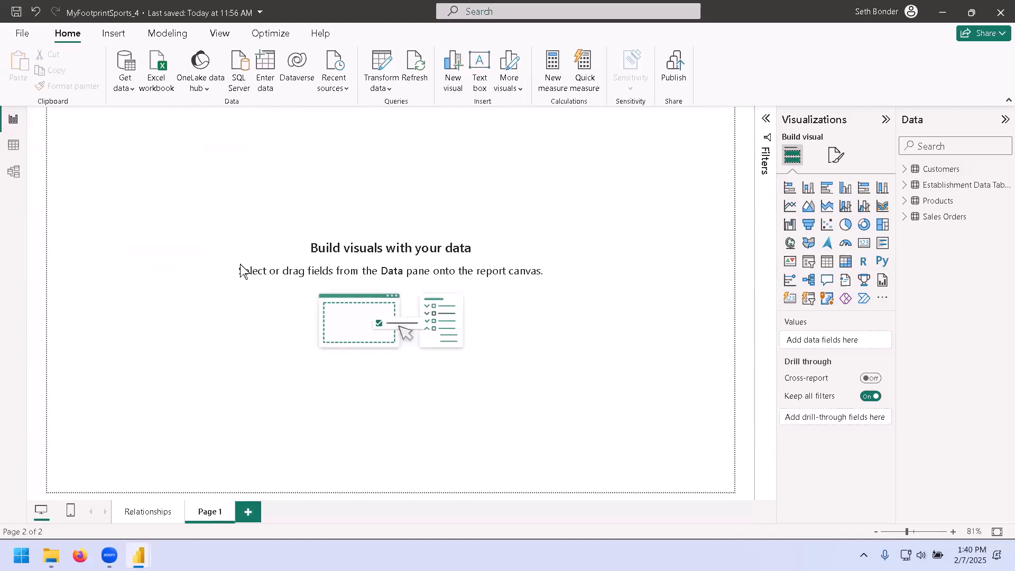
pyautogui.click(845, 191)
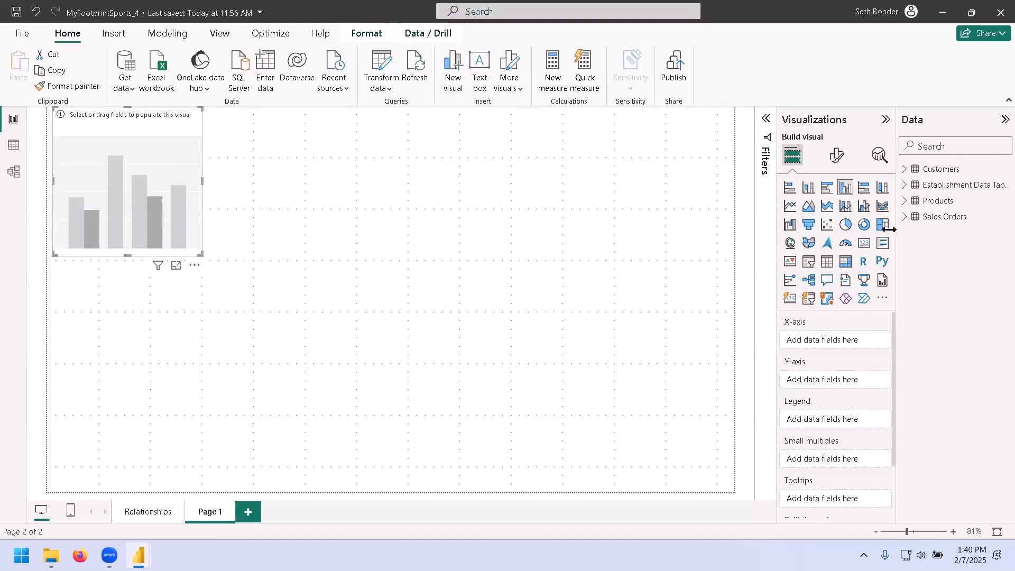
pyautogui.click(907, 218)
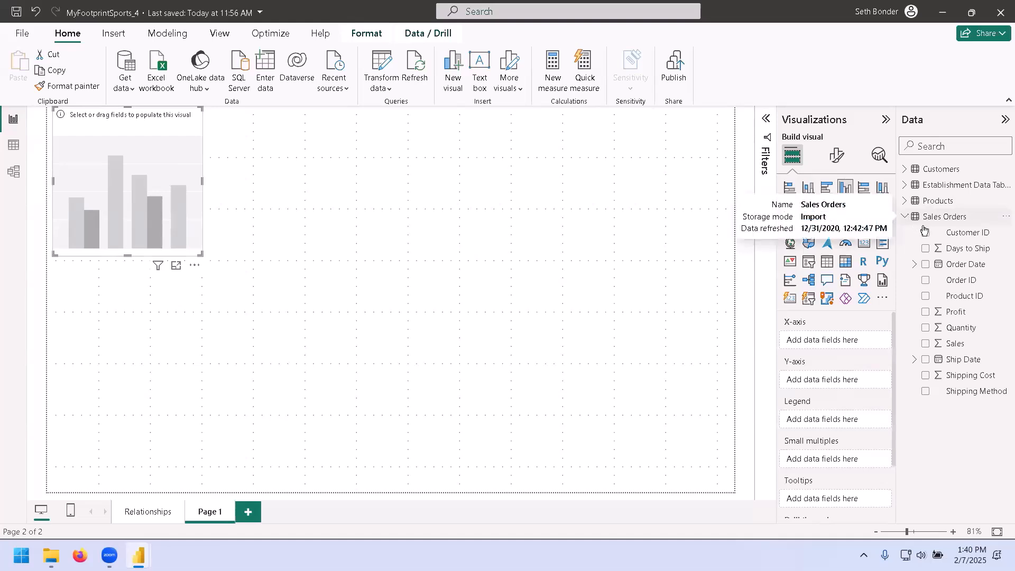
pyautogui.click(164, 130)
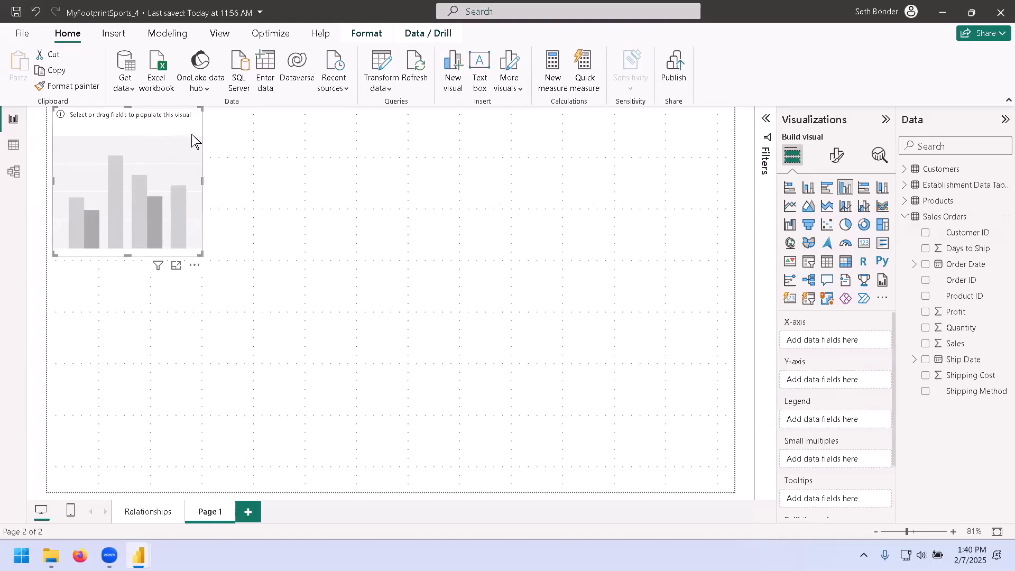
pyautogui.click(925, 344)
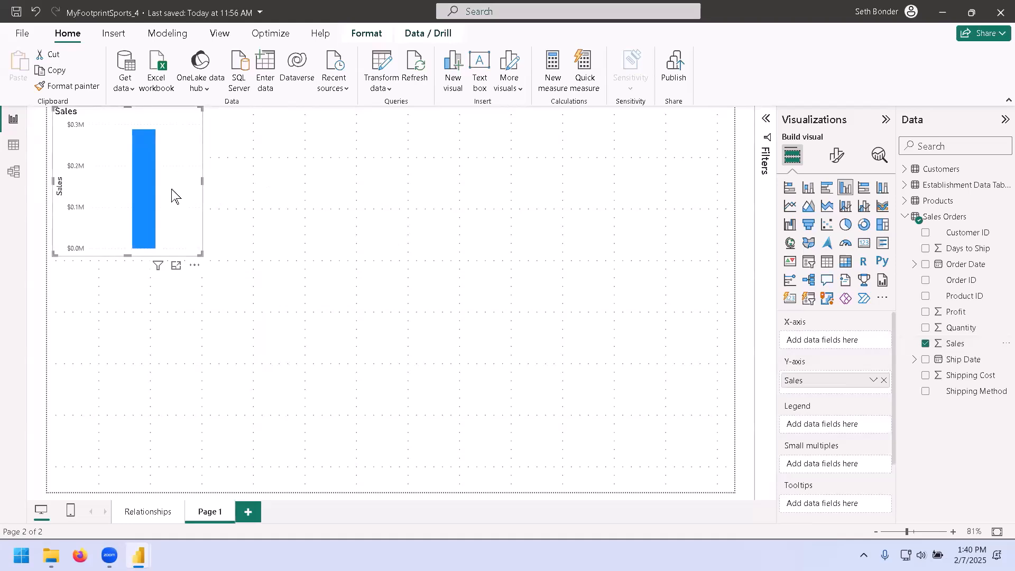
# Open the chart in focus mode and narrow the Visualizations pane.
pyautogui.click(177, 266)
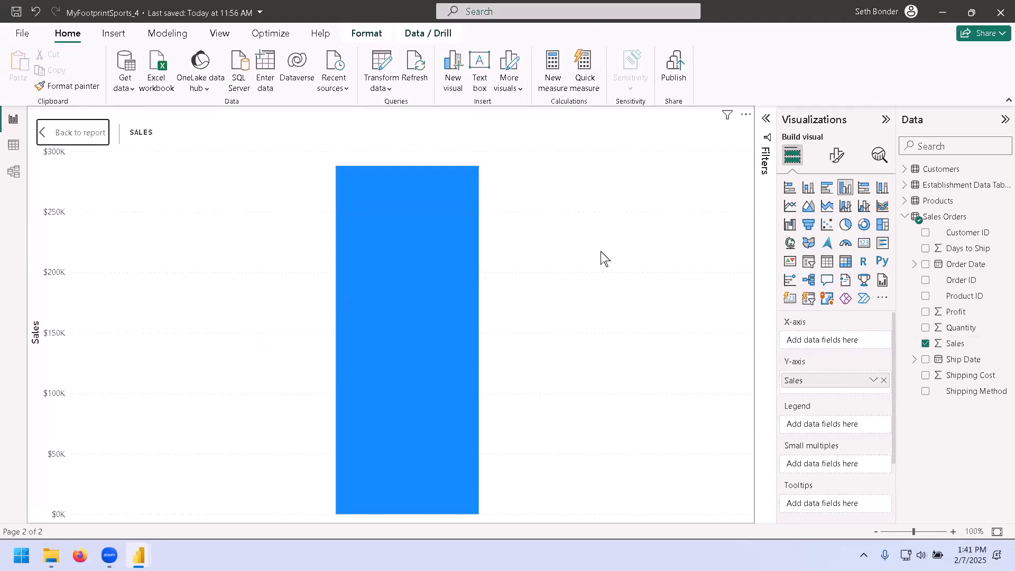
pyautogui.moveTo(776, 292); pyautogui.dragTo(727, 292)
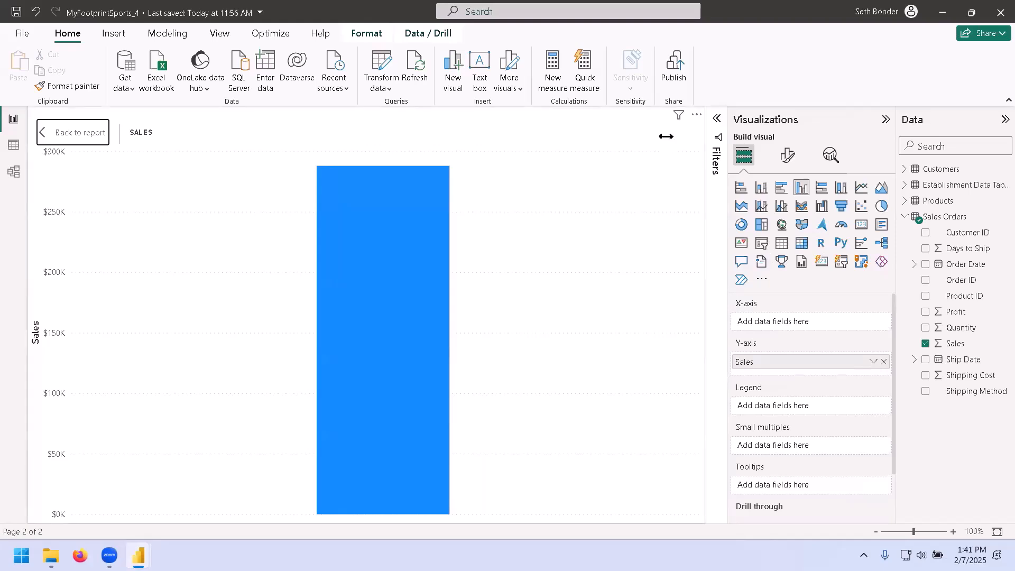
# Add the Region field from the Customers table as the Sales chart's legend.
pyautogui.moveTo(883, 282); pyautogui.dragTo(851, 287)
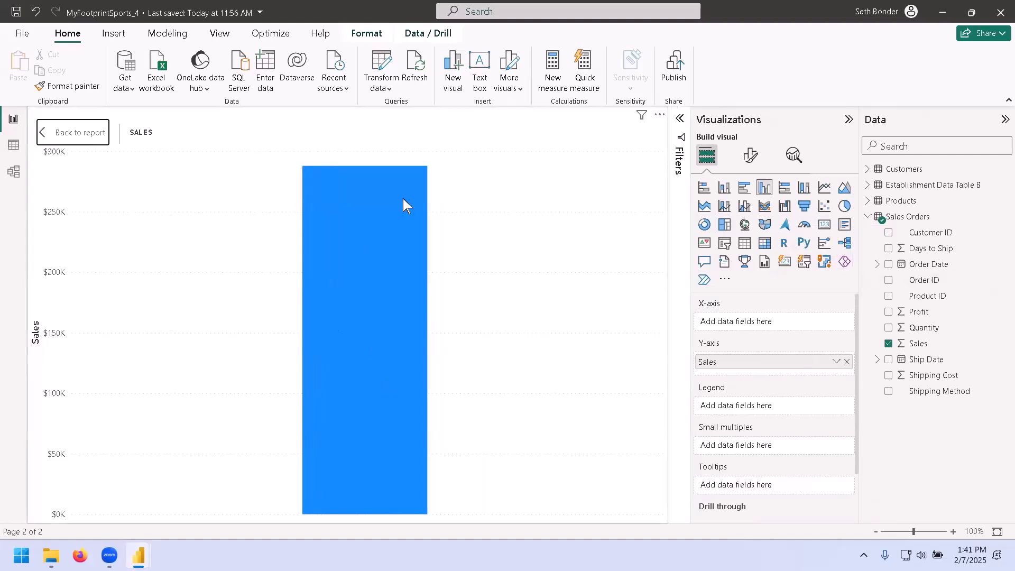
pyautogui.moveTo(366, 265)
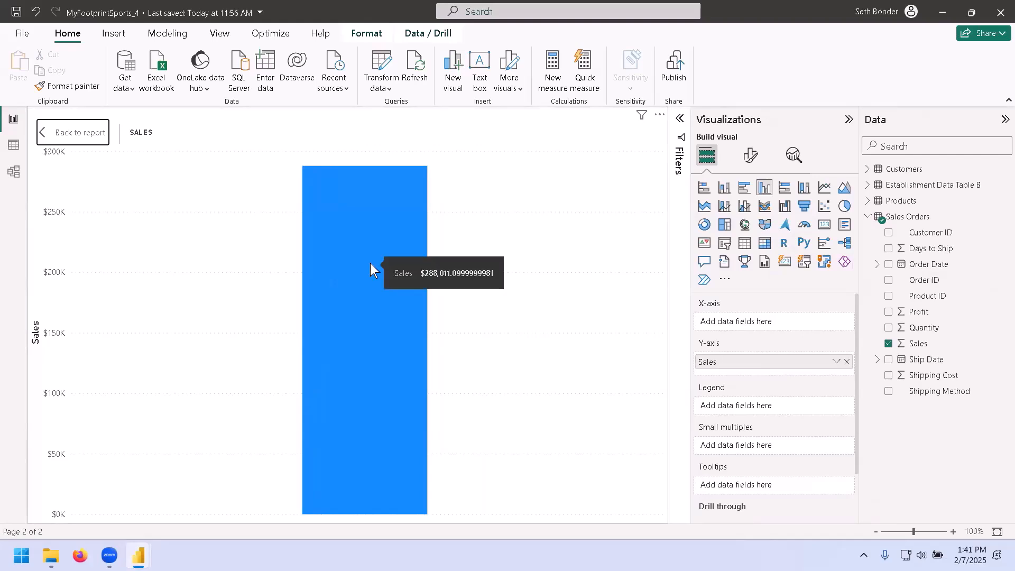
pyautogui.click(868, 217)
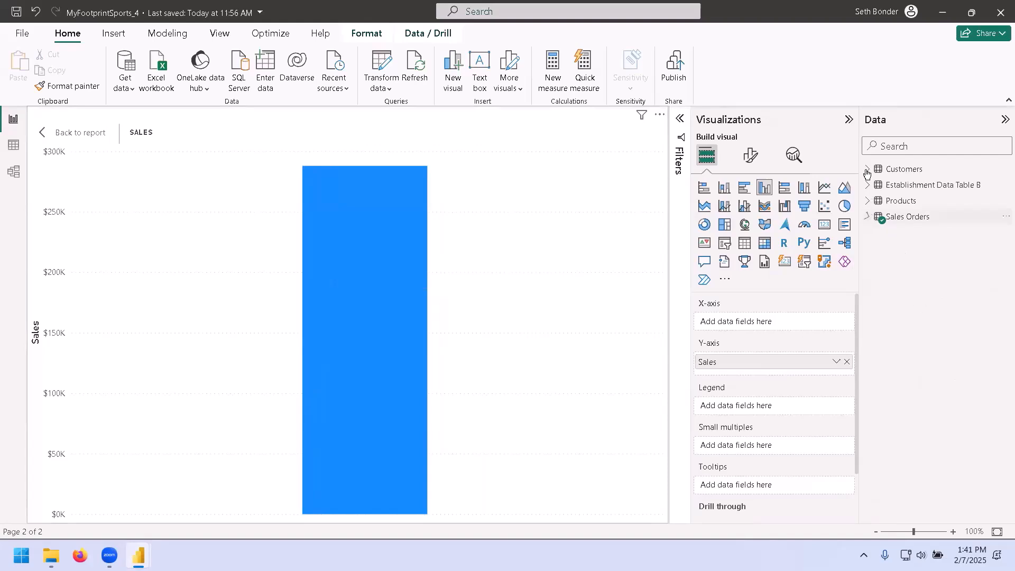
pyautogui.click(866, 169)
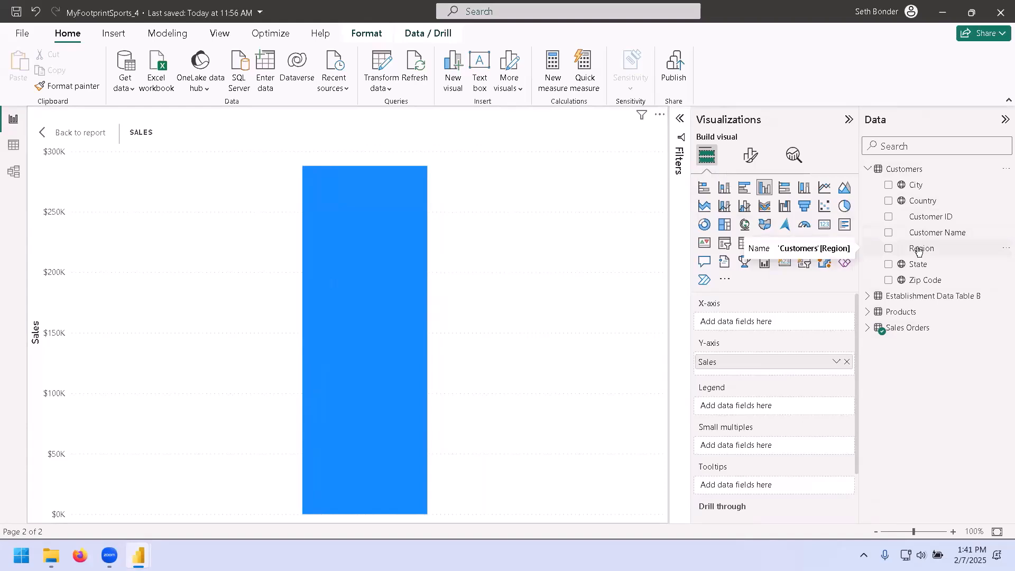
pyautogui.moveTo(920, 251); pyautogui.dragTo(765, 410)
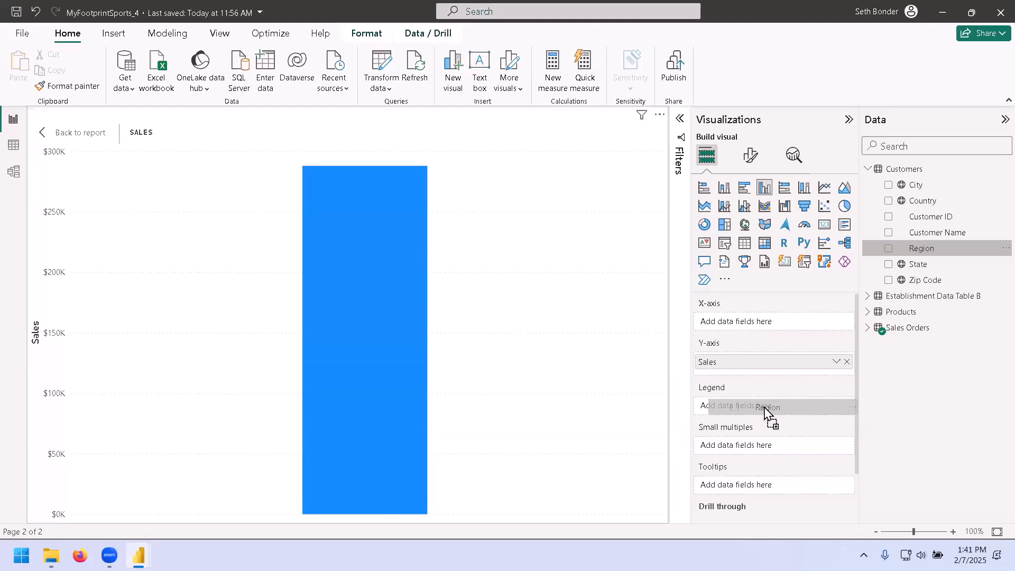
pyautogui.moveTo(765, 411); pyautogui.dragTo(765, 411)
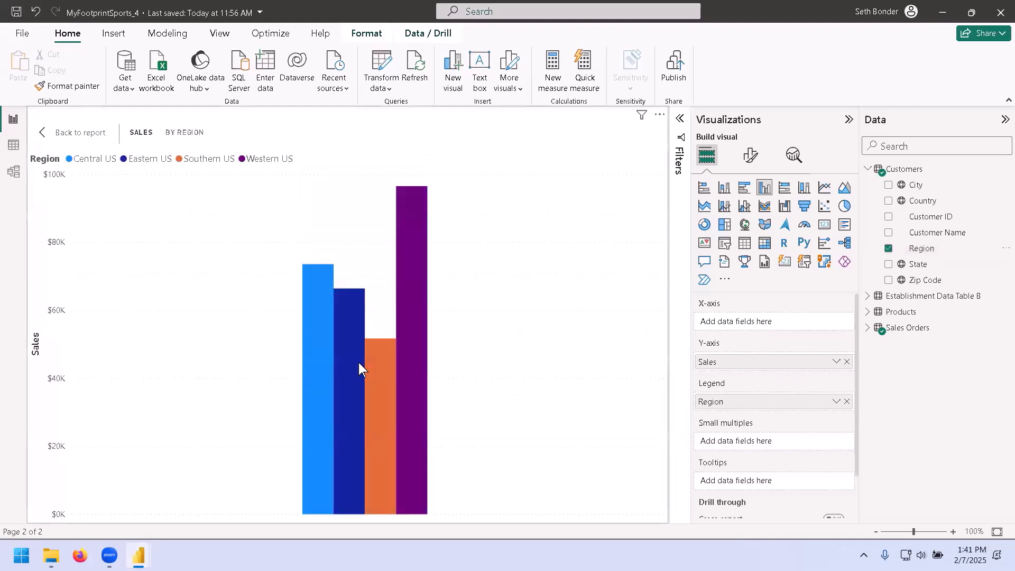
# Review the sales value of each regional bar and go back to the report canvas.
pyautogui.moveTo(346, 346)
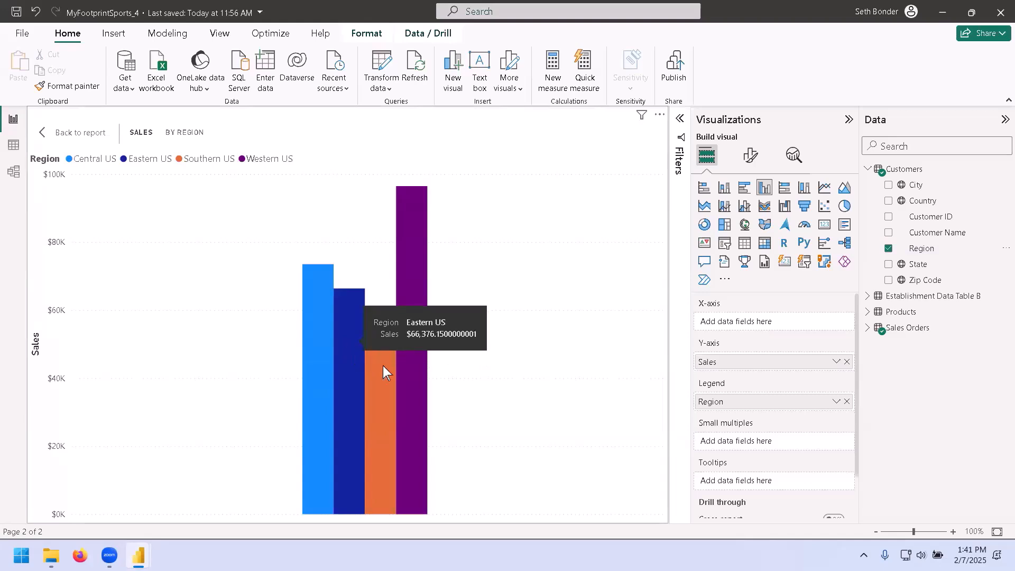
pyautogui.moveTo(383, 366)
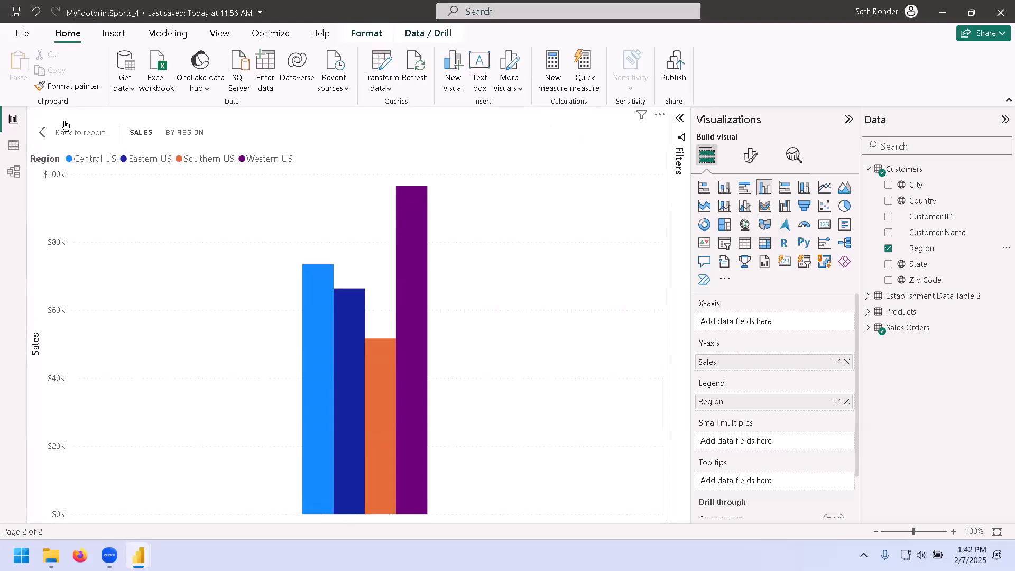
pyautogui.click(72, 136)
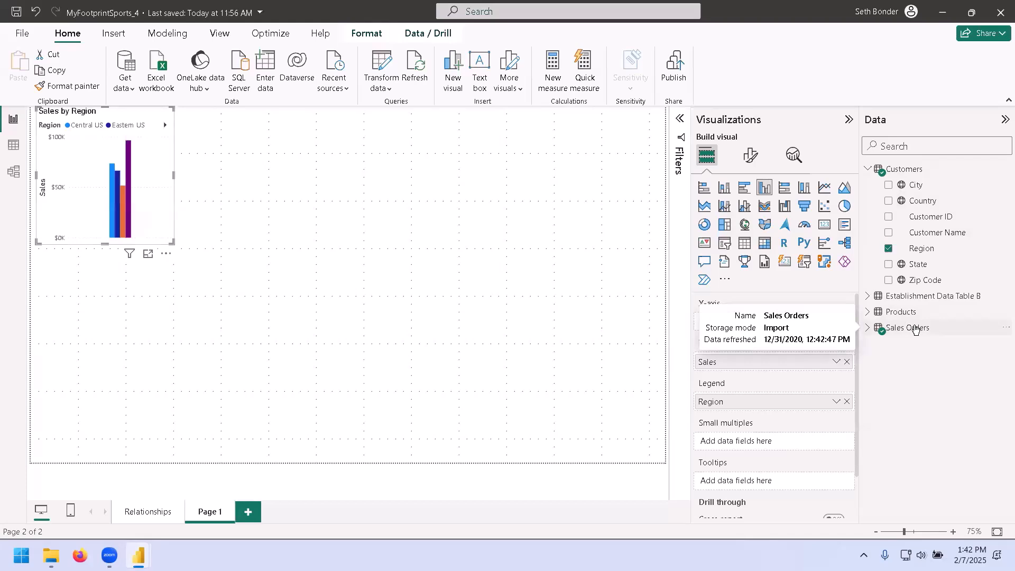
# Create a new visual showing Sales from the Sales Orders table and change it to a line chart.
pyautogui.click(875, 331)
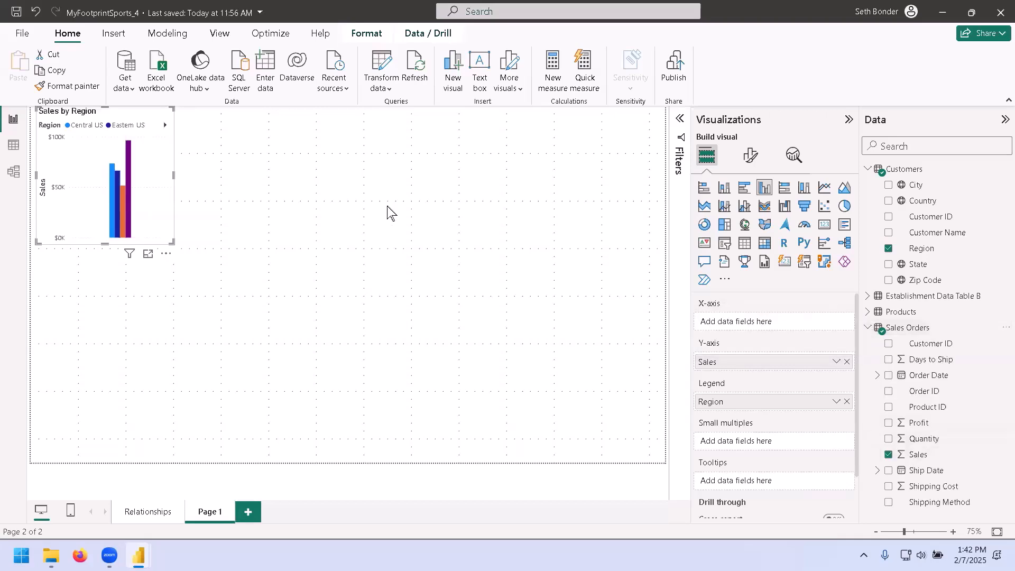
pyautogui.click(365, 191)
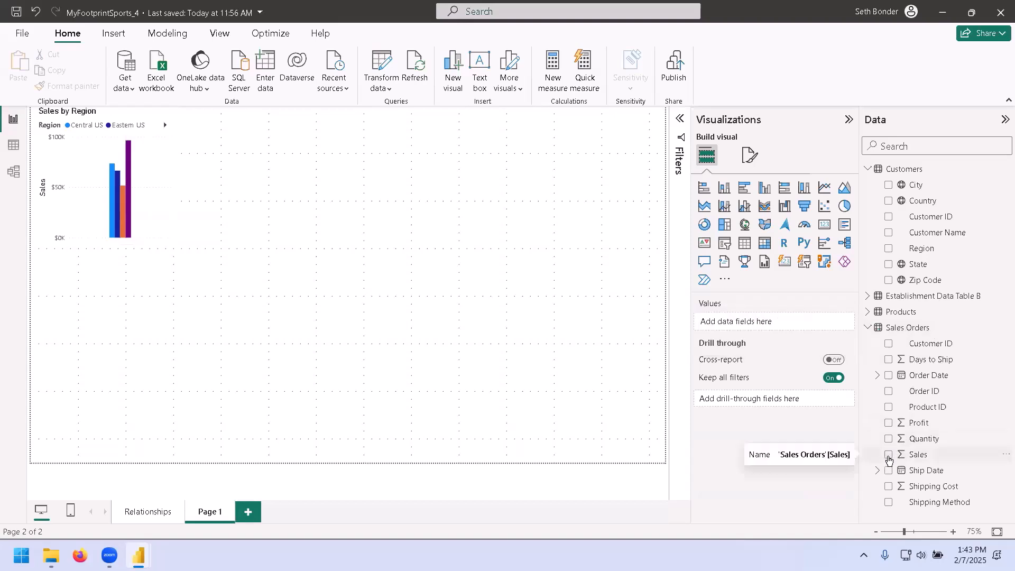
pyautogui.click(888, 456)
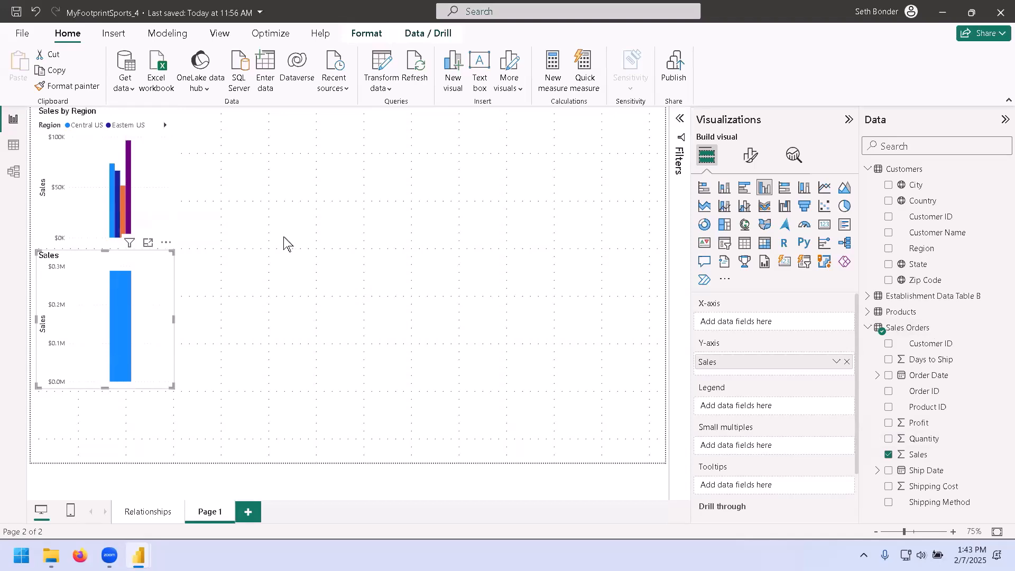
pyautogui.click(158, 279)
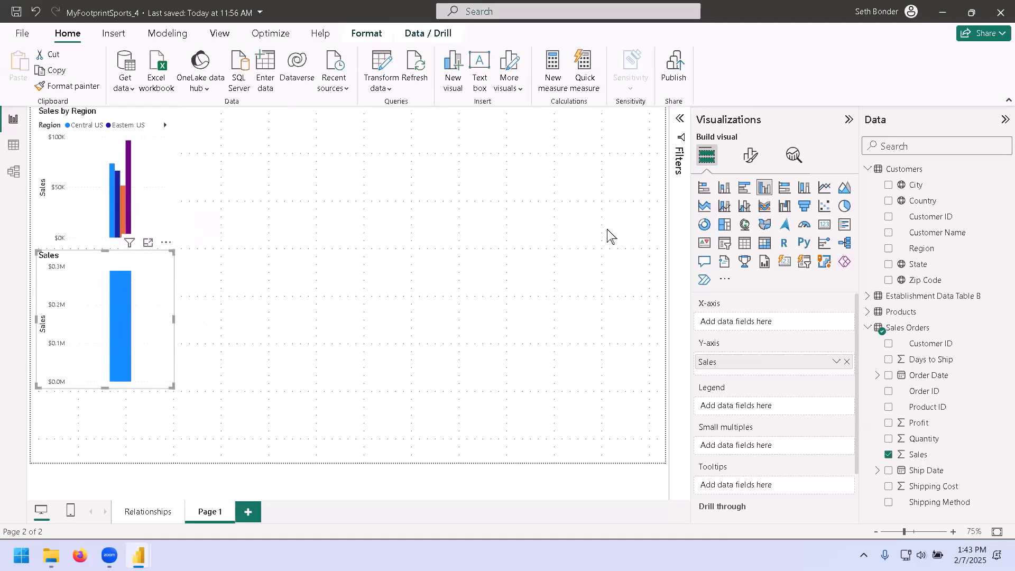
pyautogui.click(828, 191)
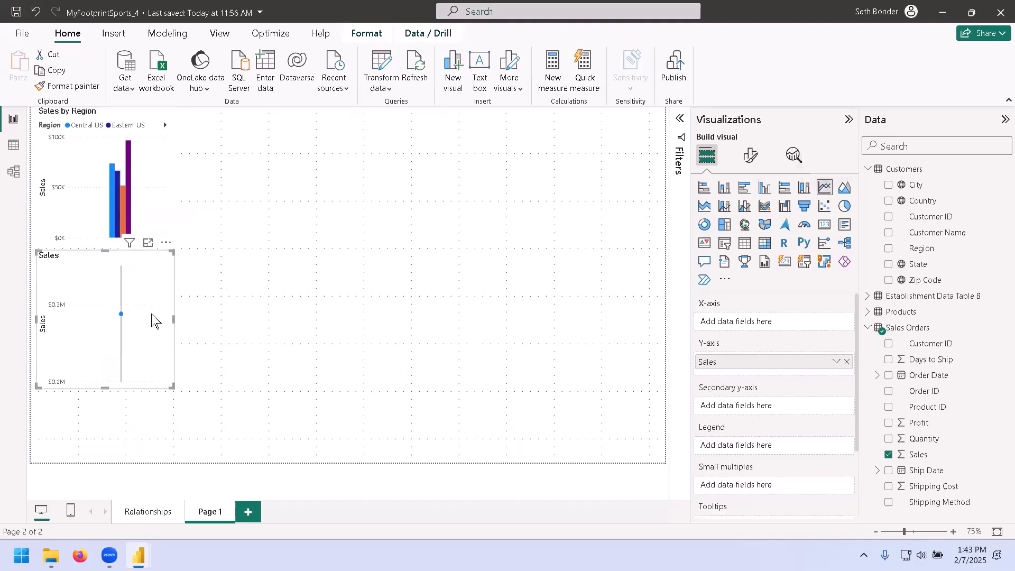
# Add Region to the line chart's legend and Order Date to its X-axis.
pyautogui.moveTo(152, 318)
pyautogui.moveTo(931, 251); pyautogui.dragTo(775, 451)
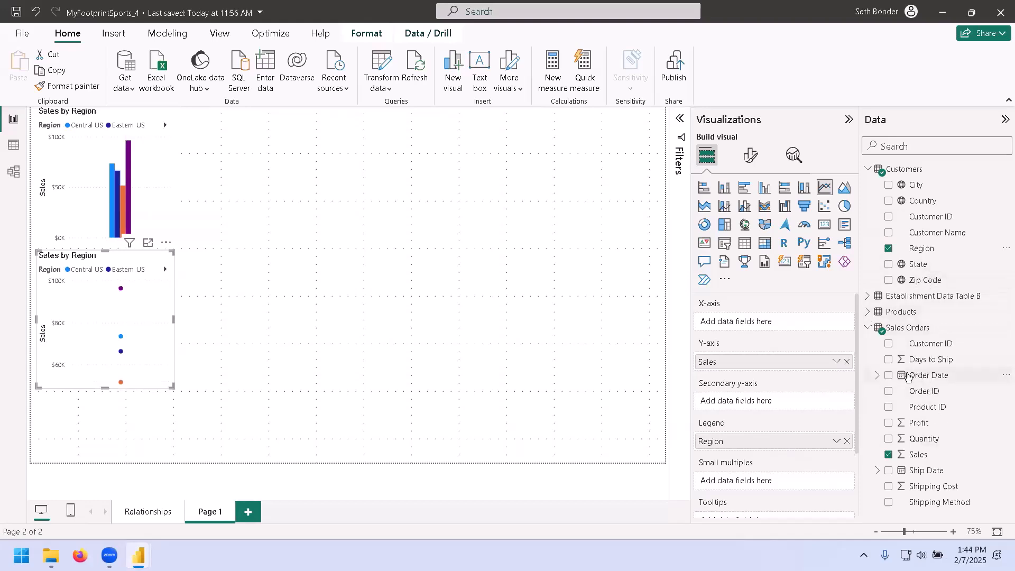
pyautogui.moveTo(921, 376); pyautogui.dragTo(795, 322)
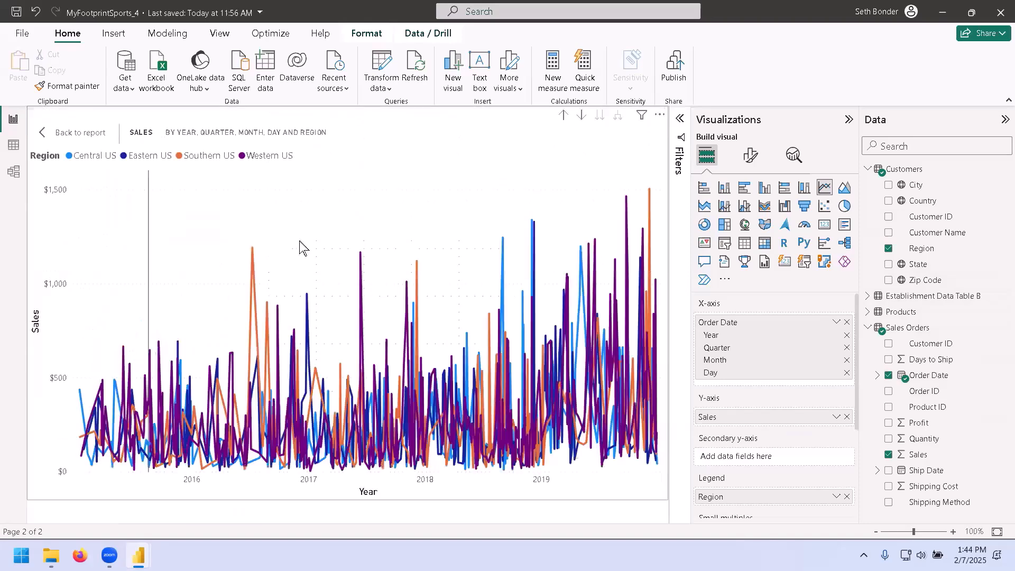
pyautogui.moveTo(355, 304)
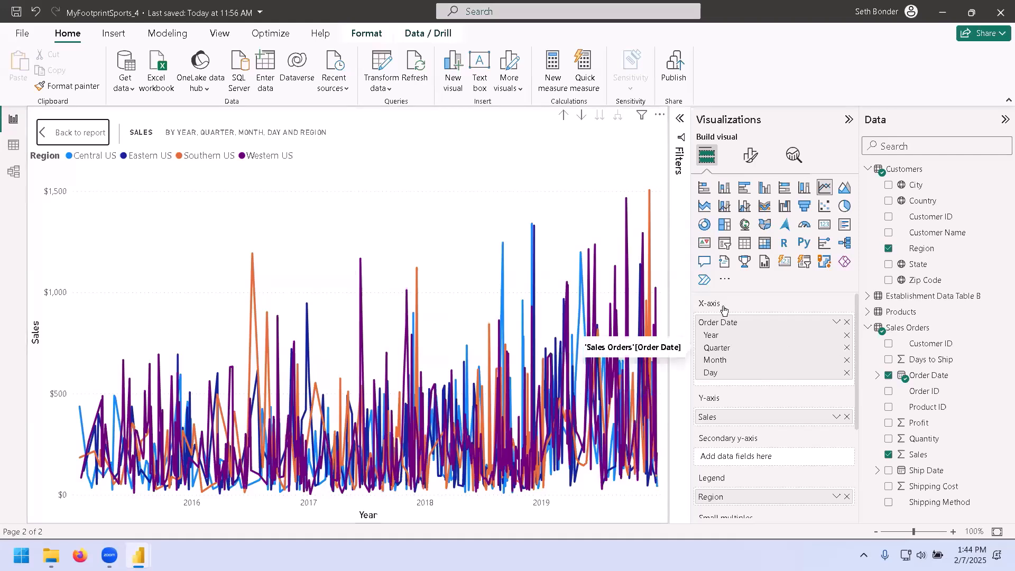
# Remove Quarter, Month and Day from the Order Date hierarchy, keeping only Year on the X-axis.
pyautogui.click(846, 349)
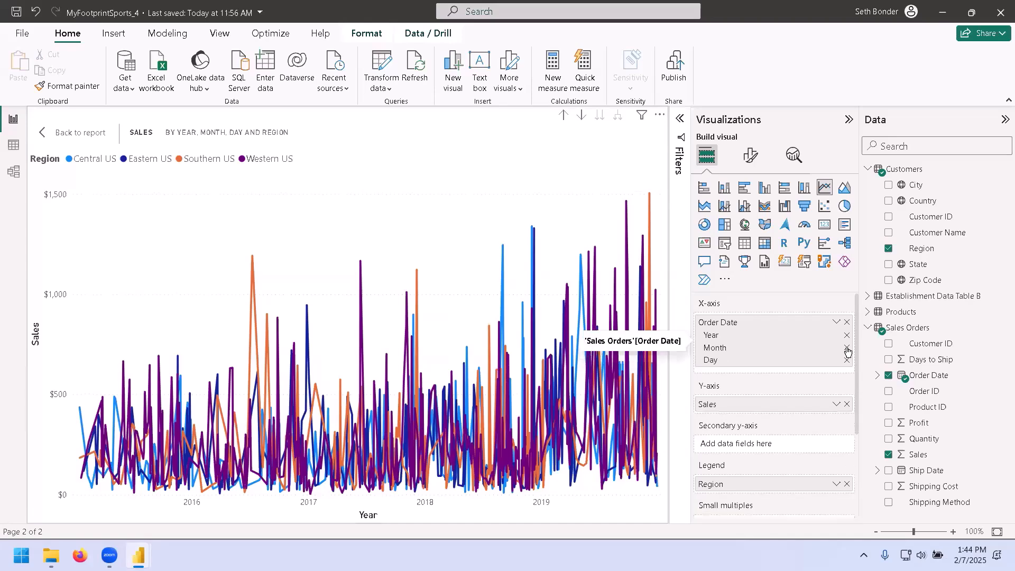
pyautogui.click(846, 349)
pyautogui.click(847, 348)
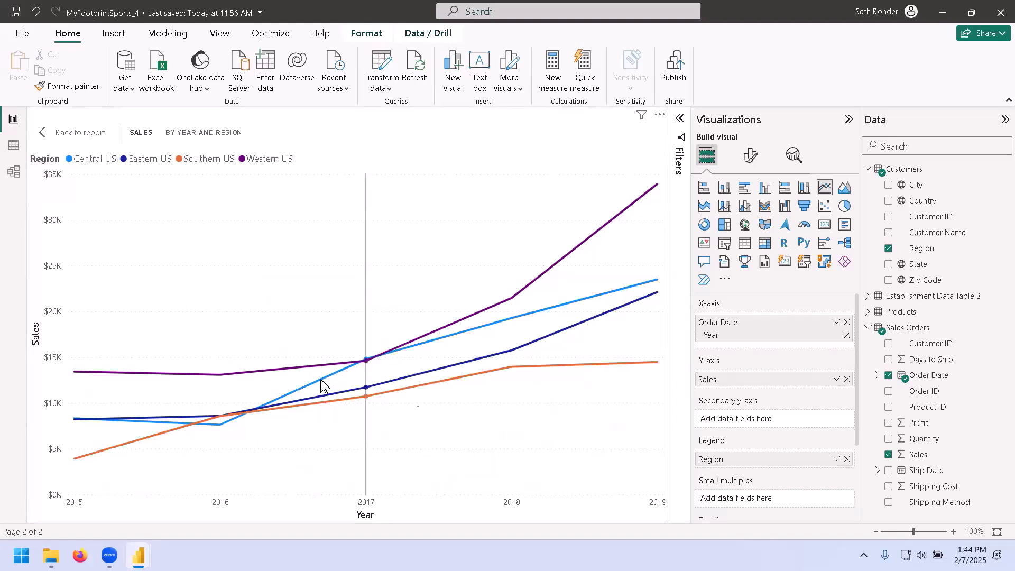
# Review the yearly sales by region lines in focus mode and return to the report canvas.
pyautogui.moveTo(432, 391)
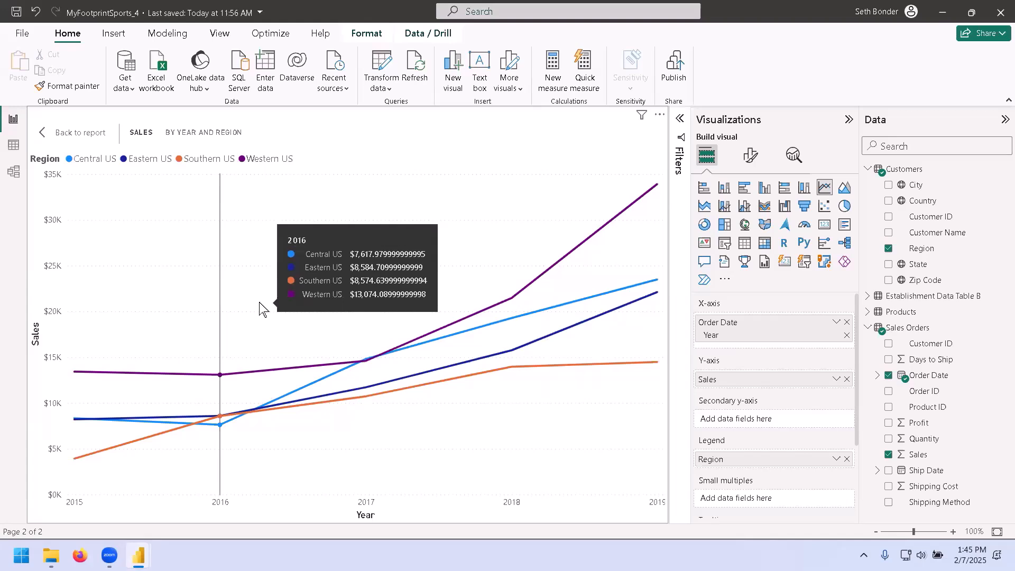
pyautogui.click(76, 134)
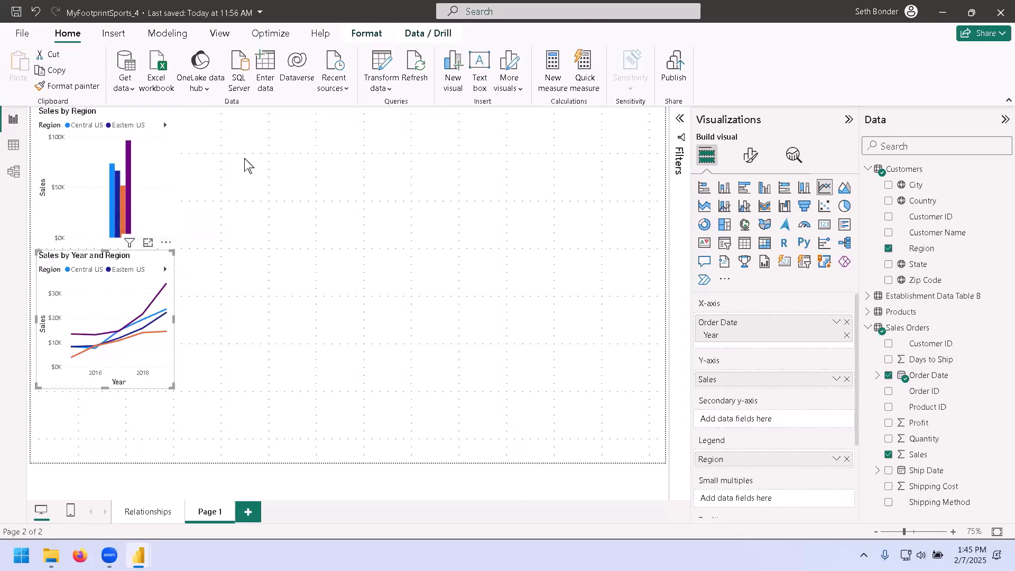
pyautogui.click(148, 243)
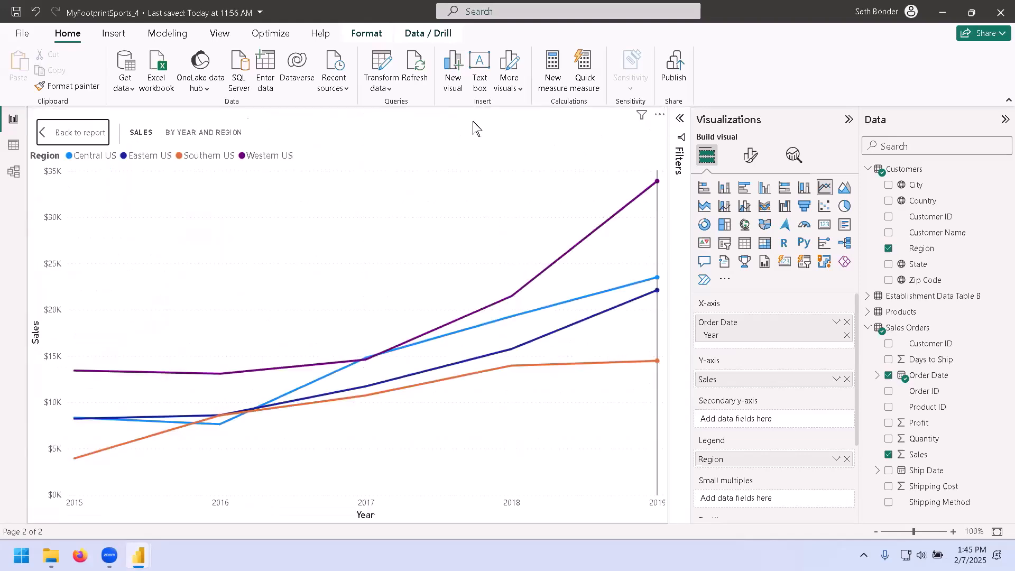
pyautogui.click(112, 131)
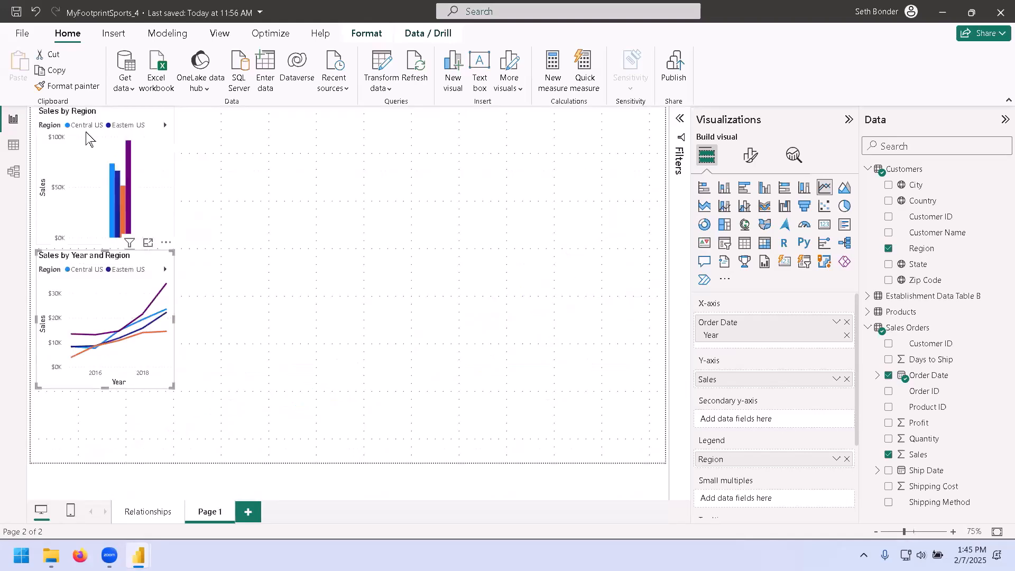
# Insert a stacked bar chart, move it beside the Sales by Region chart and enlarge it.
pyautogui.click(269, 269)
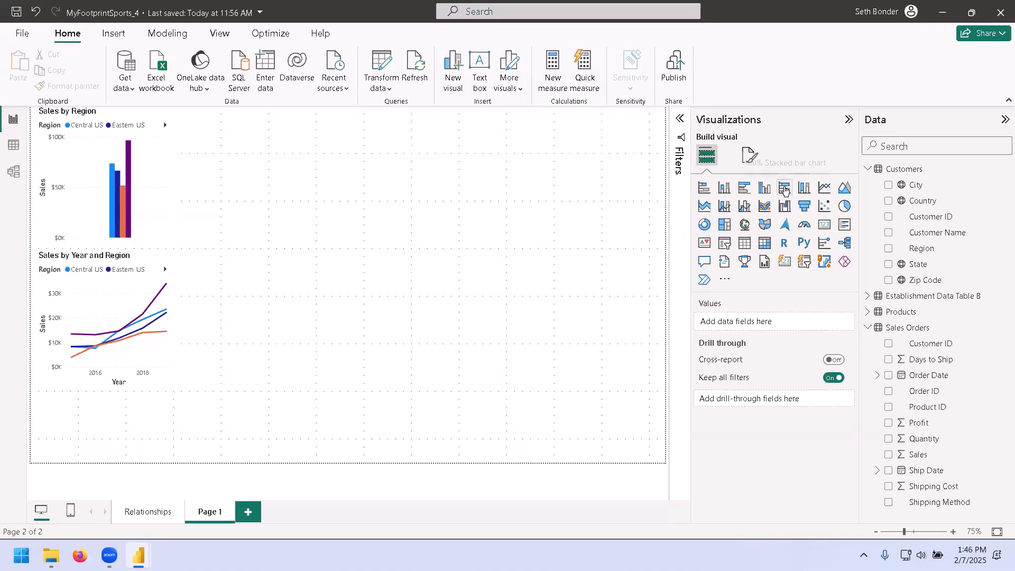
pyautogui.click(705, 187)
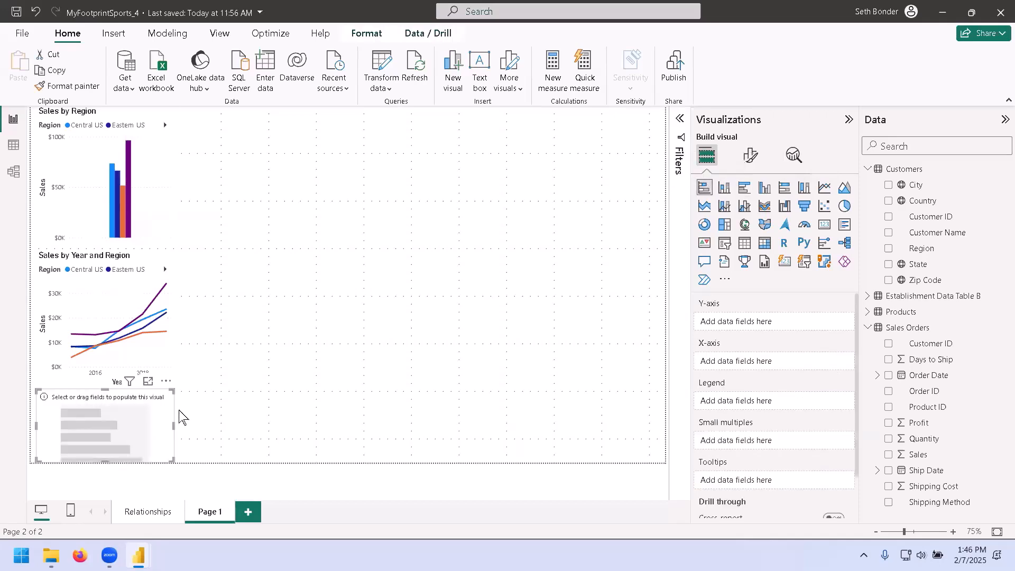
pyautogui.moveTo(147, 429); pyautogui.dragTo(308, 151)
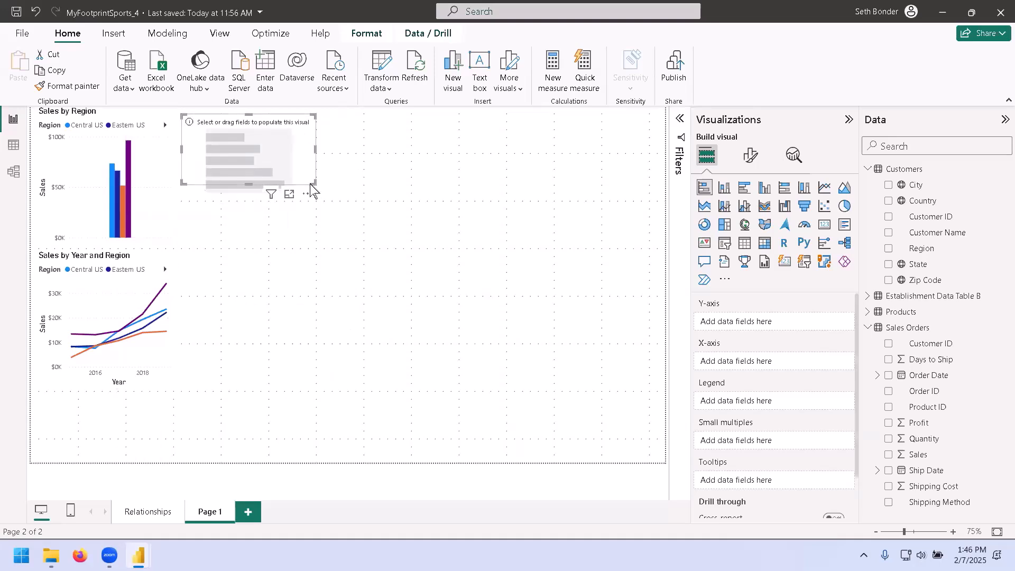
pyautogui.moveTo(315, 182); pyautogui.dragTo(512, 271)
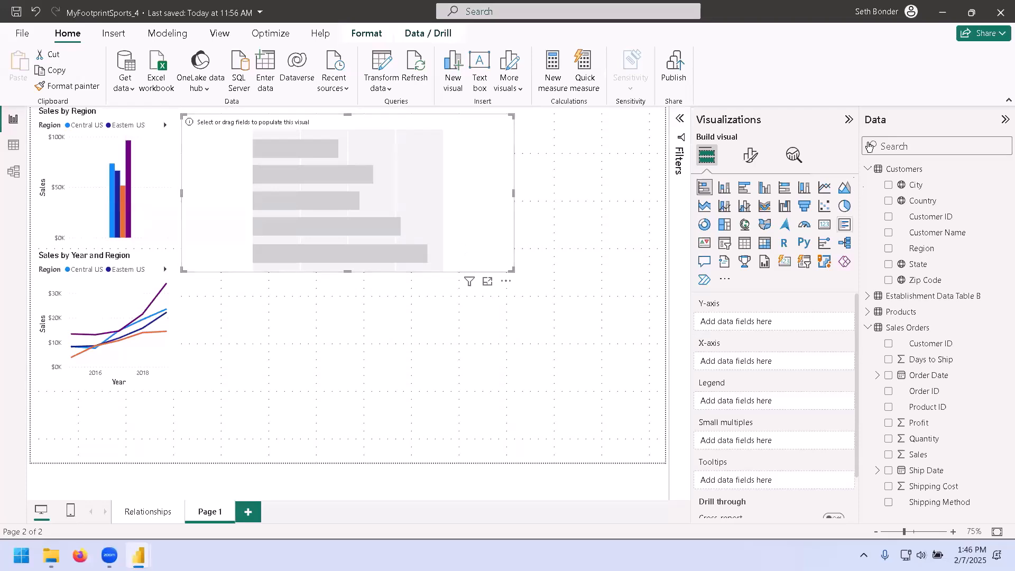
# Populate the bar chart with Sales from Sales Orders plus Category and SubCategory from Products.
pyautogui.click(868, 170)
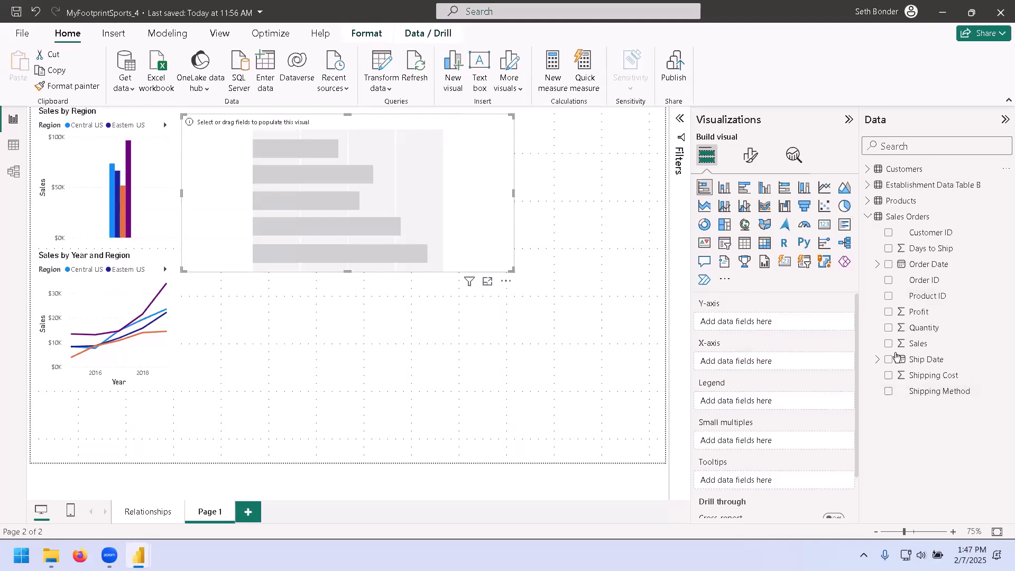
pyautogui.click(889, 344)
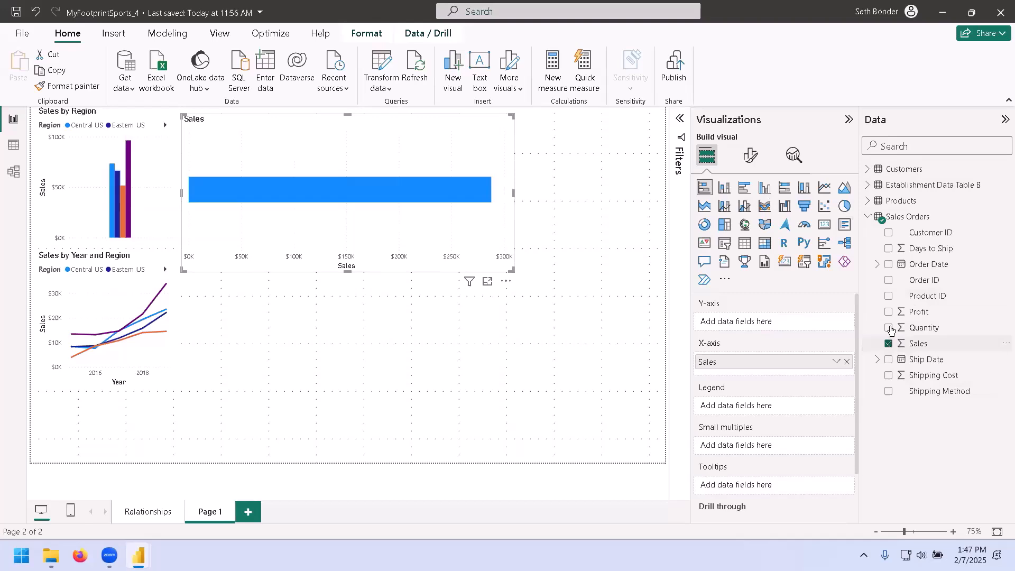
pyautogui.click(868, 217)
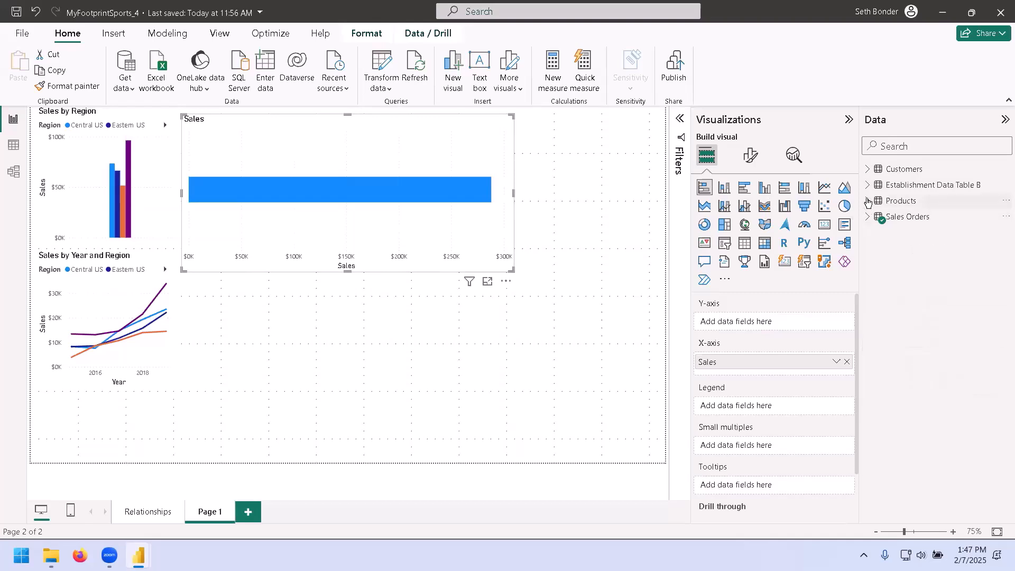
pyautogui.click(868, 202)
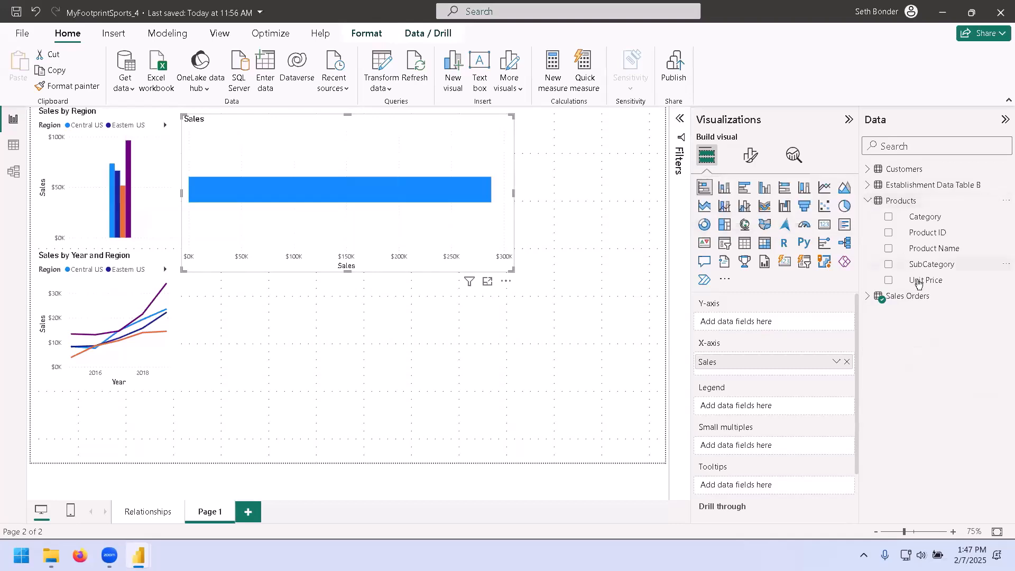
pyautogui.click(889, 217)
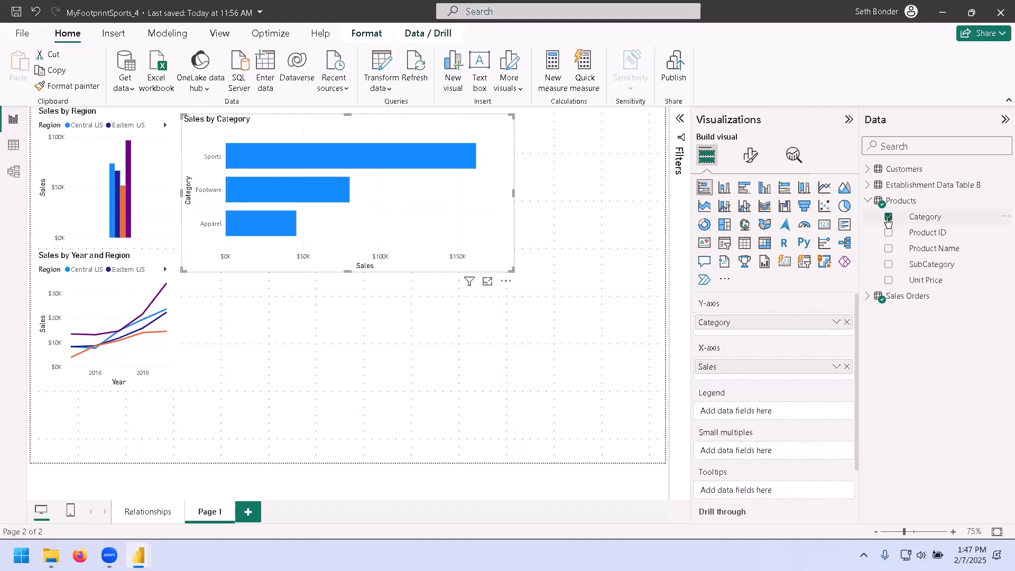
pyautogui.click(888, 265)
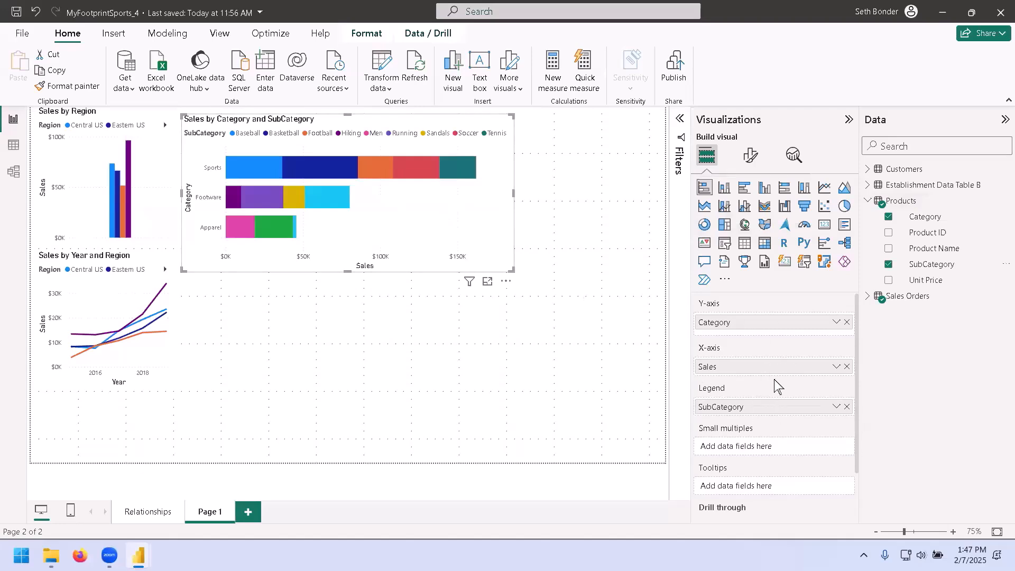
# Rename the report page to Sales by Region and Category.
pyautogui.scroll(-2, 854, 365)
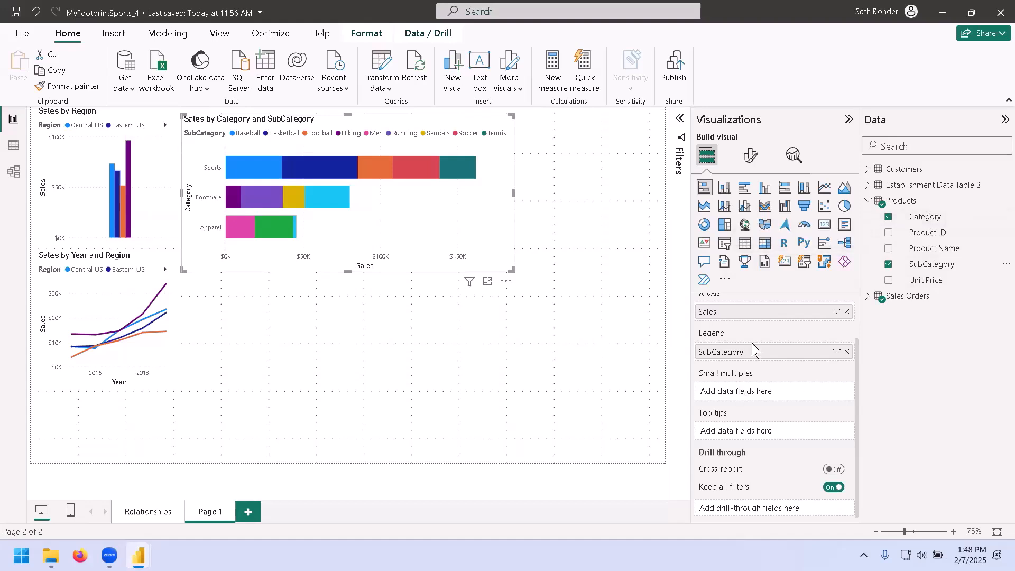
pyautogui.scroll(2, 767, 365)
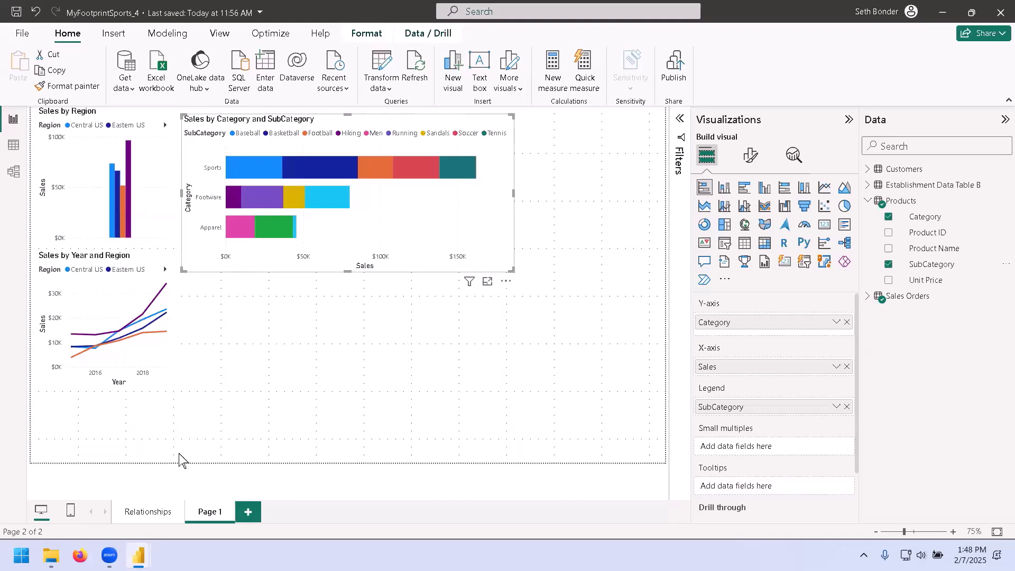
pyautogui.doubleClick(207, 512)
pyautogui.write('Sales by Region and Category')
pyautogui.press('Return')
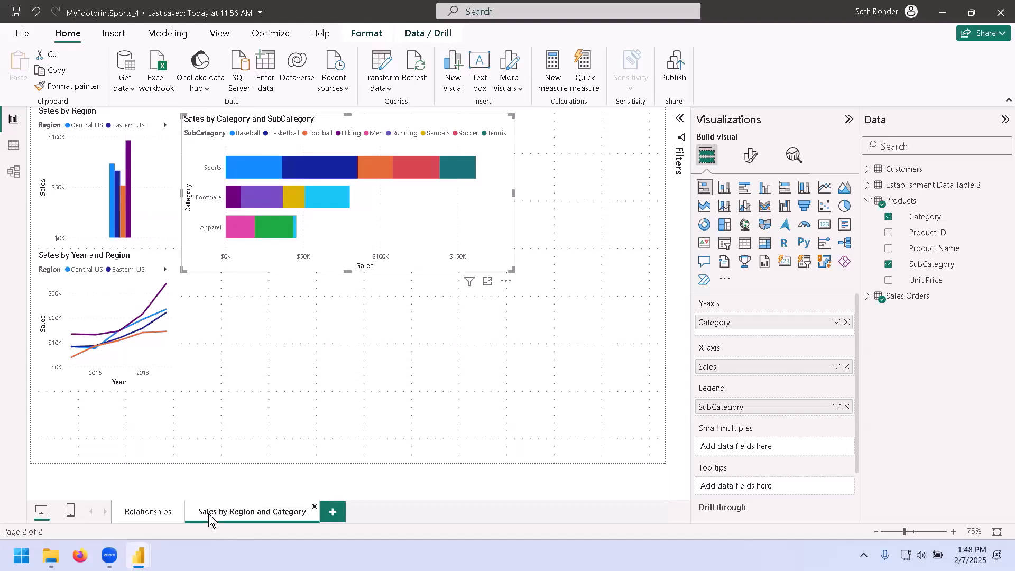
pyautogui.click(384, 403)
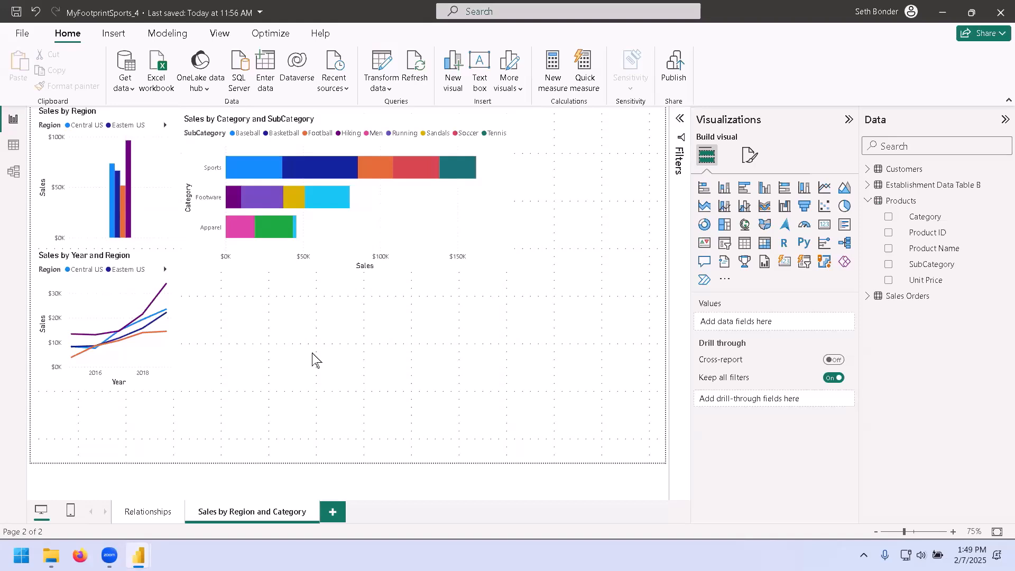
# Apply the Colorblind safe theme to the whole report.
pyautogui.click(220, 35)
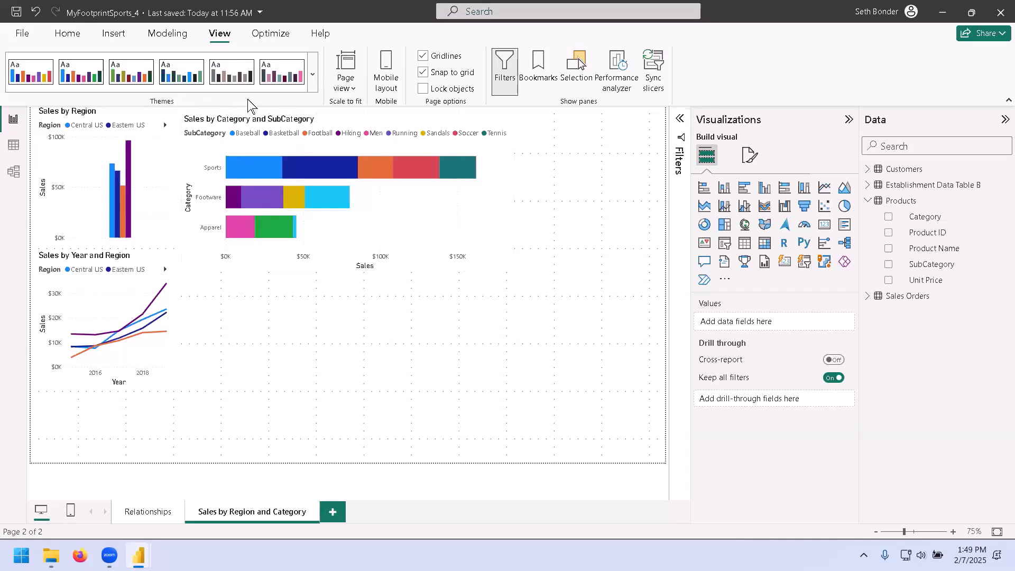
pyautogui.click(313, 77)
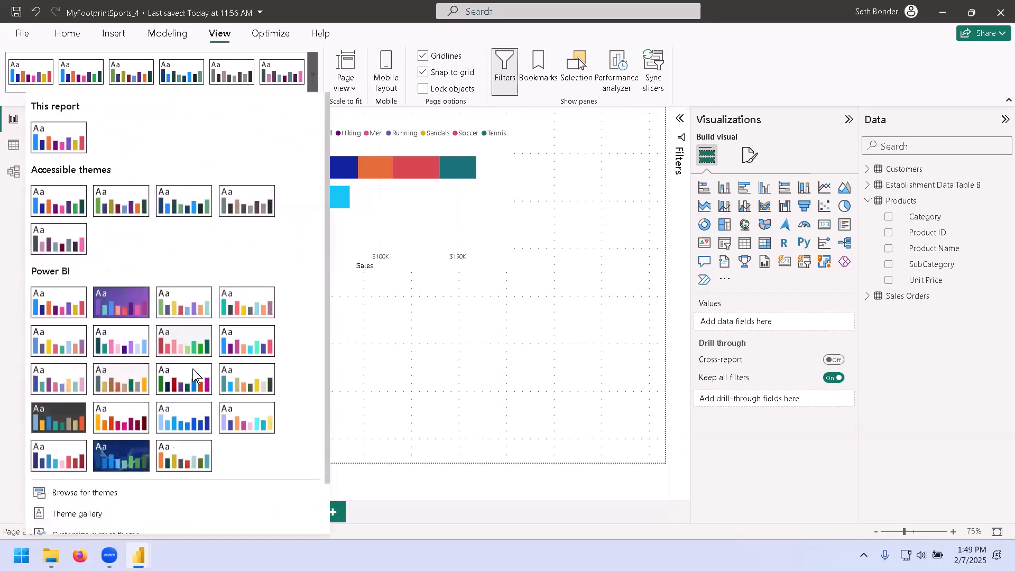
pyautogui.click(117, 342)
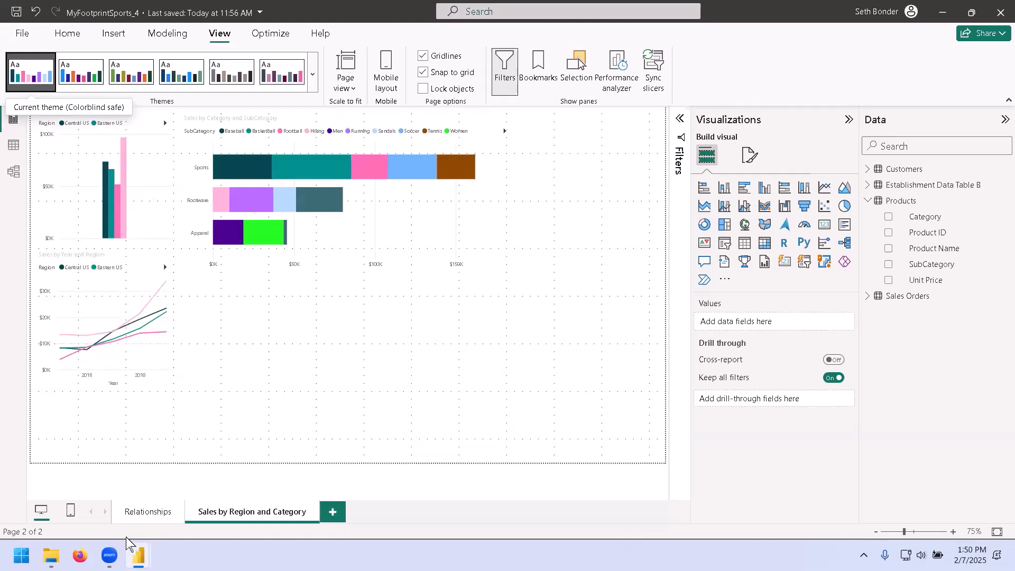
pyautogui.click(150, 513)
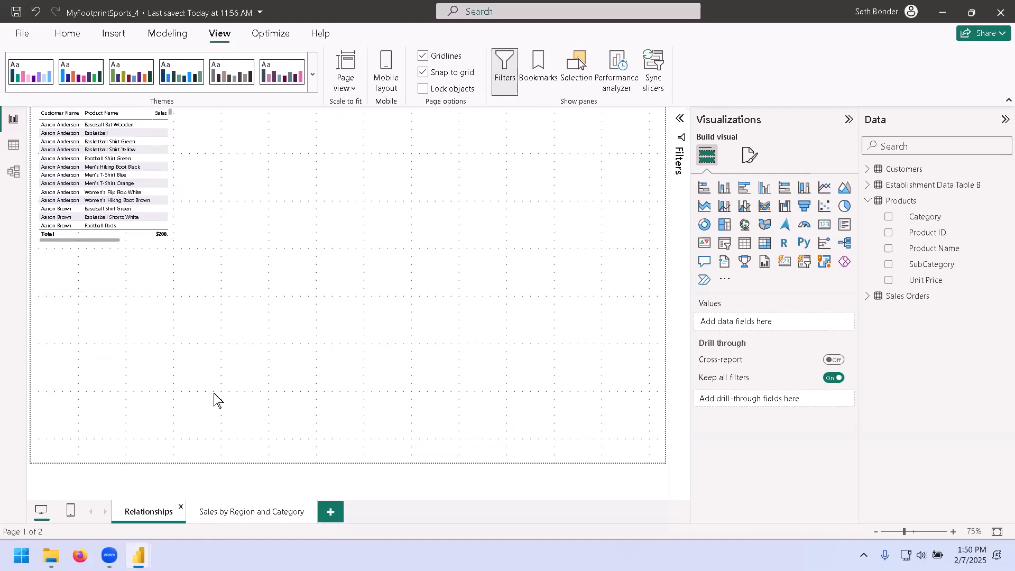
pyautogui.click(245, 513)
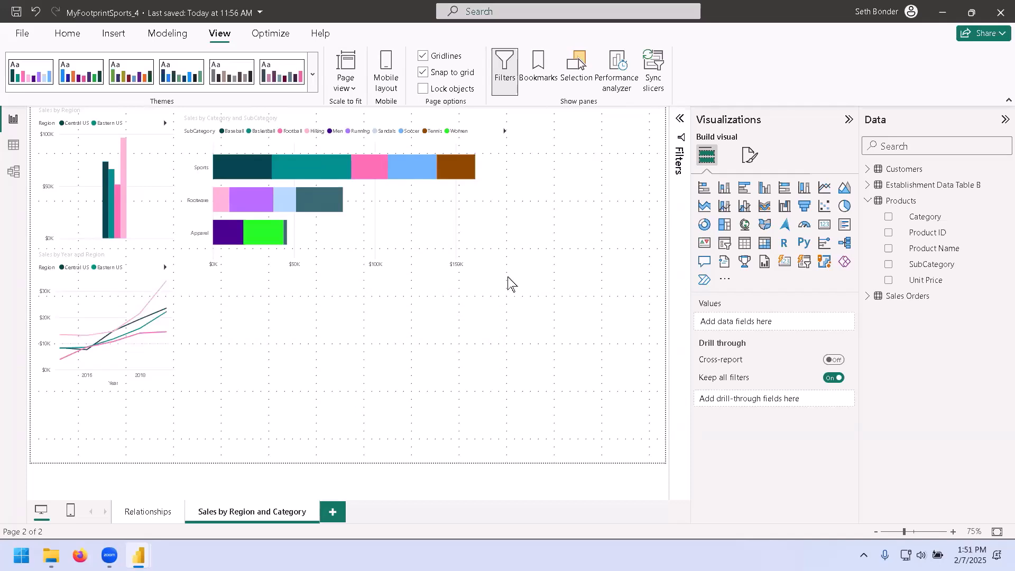
pyautogui.click(745, 226)
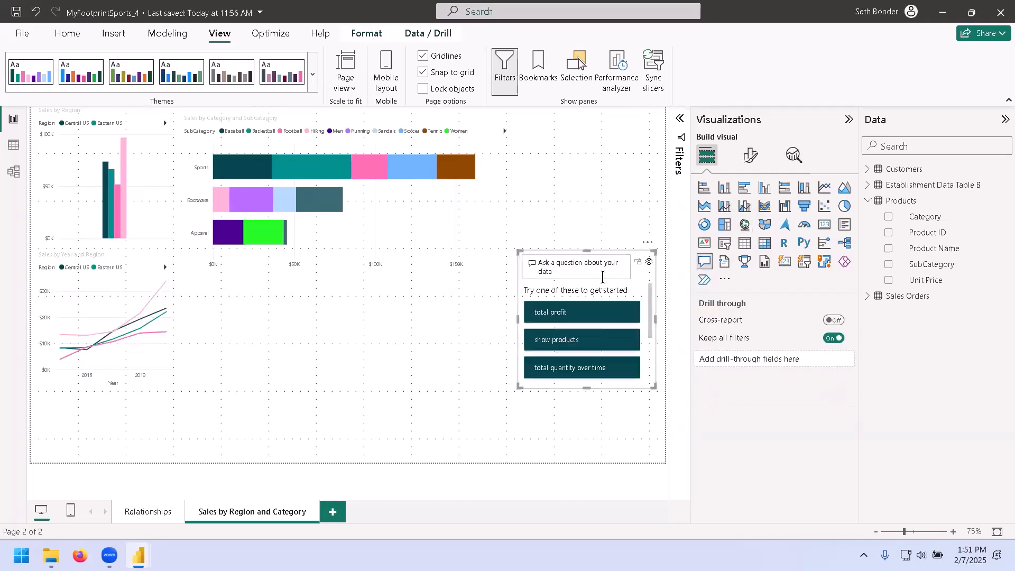
pyautogui.press('Delete')
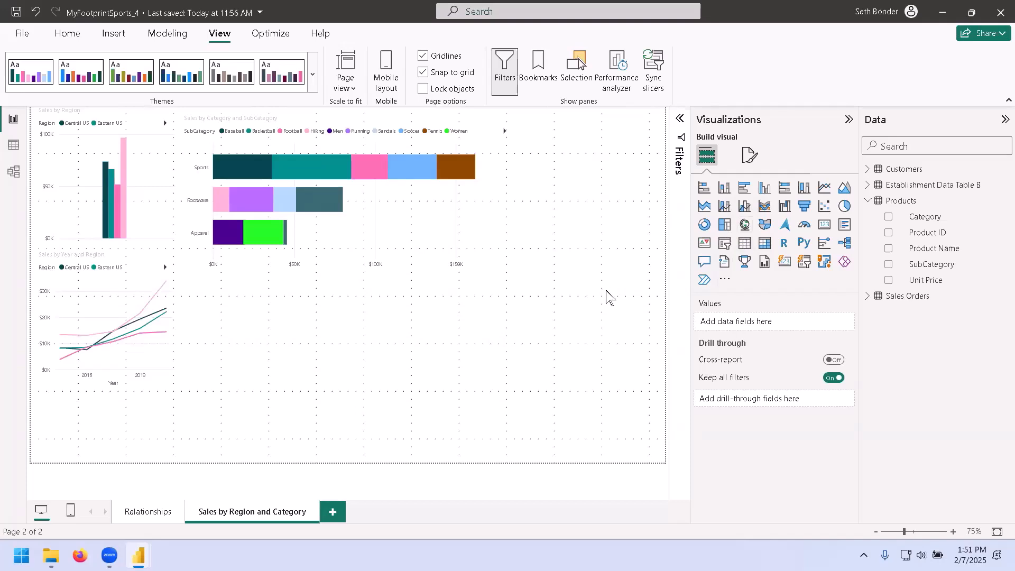
# Insert a map visual and add State from Customers as its location.
pyautogui.click(745, 226)
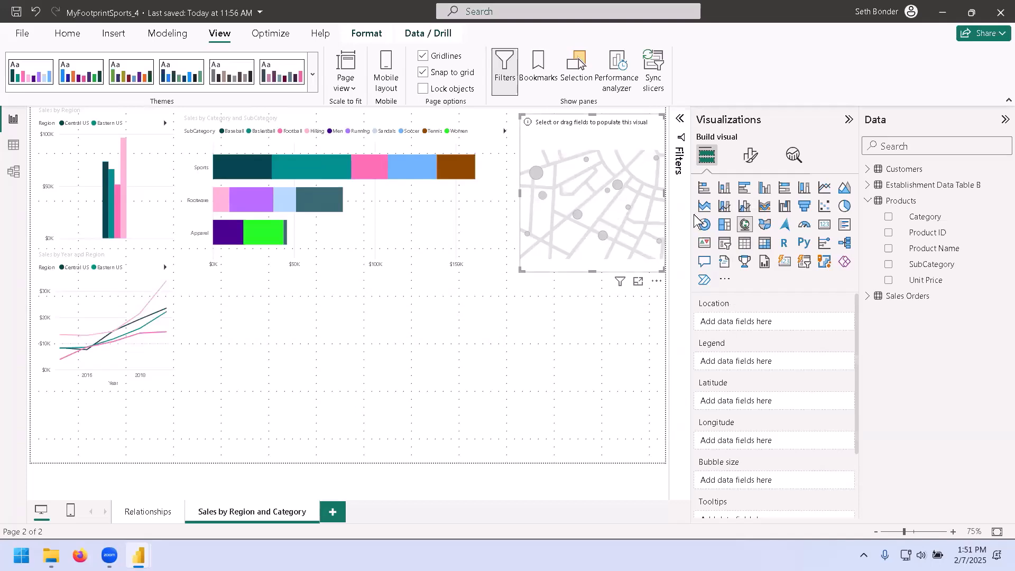
pyautogui.click(867, 200)
pyautogui.click(867, 169)
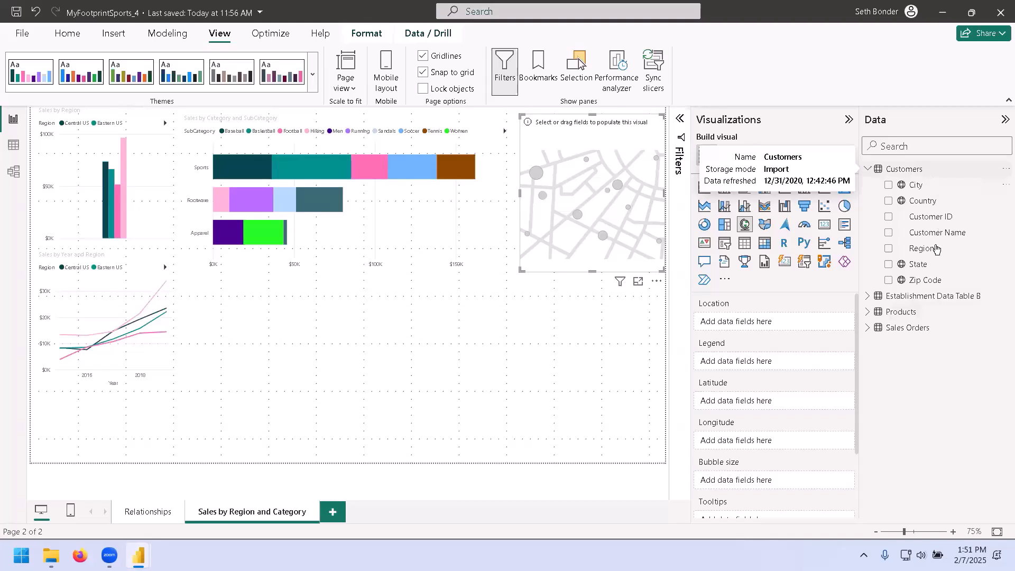
pyautogui.click(888, 265)
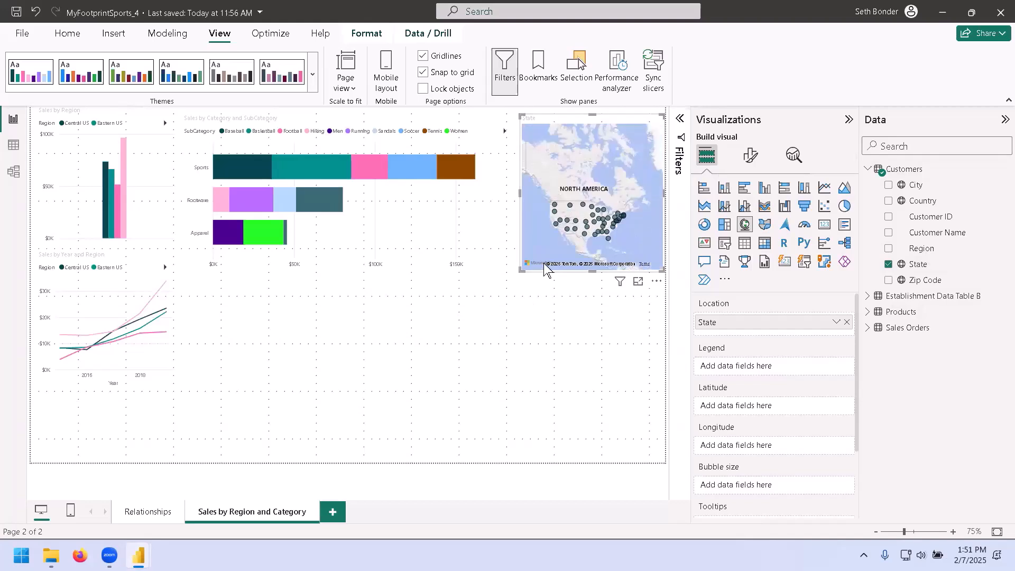
pyautogui.click(535, 312)
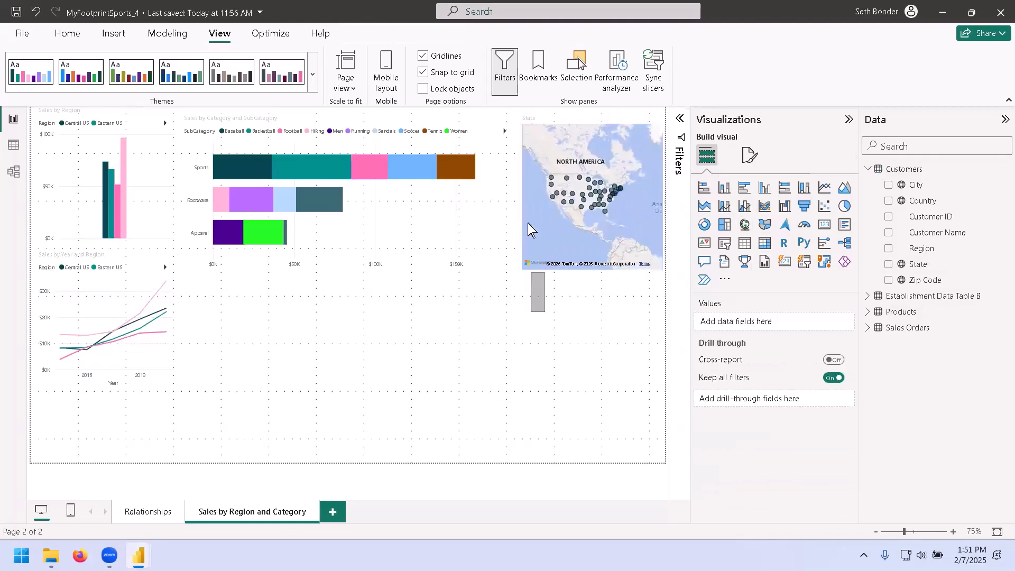
# Move the map below the Sales by Category and SubCategory chart and enlarge it.
pyautogui.moveTo(521, 209); pyautogui.dragTo(232, 372)
pyautogui.moveTo(372, 351); pyautogui.dragTo(543, 362)
pyautogui.moveTo(388, 429); pyautogui.dragTo(387, 447)
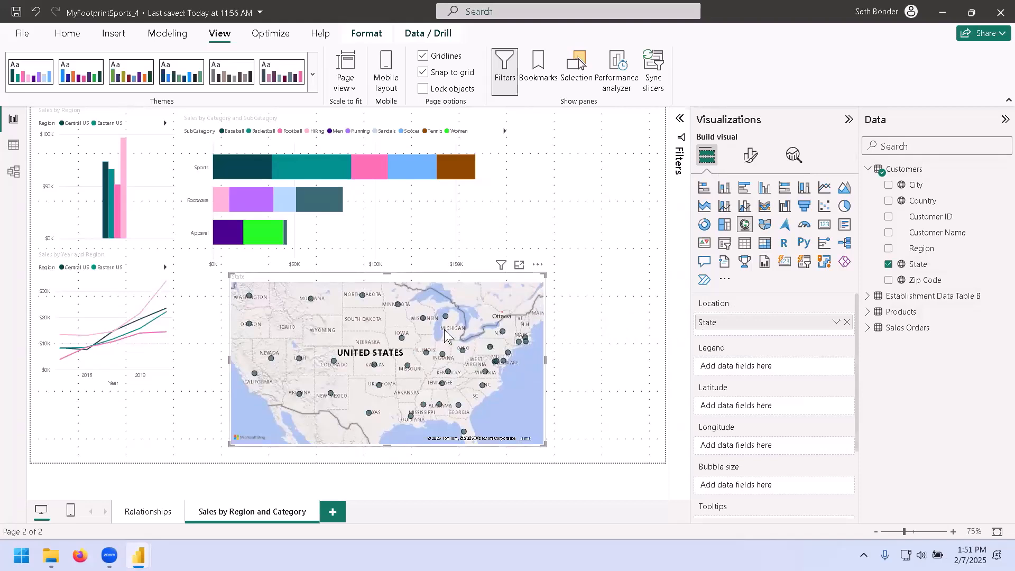
pyautogui.moveTo(444, 361)
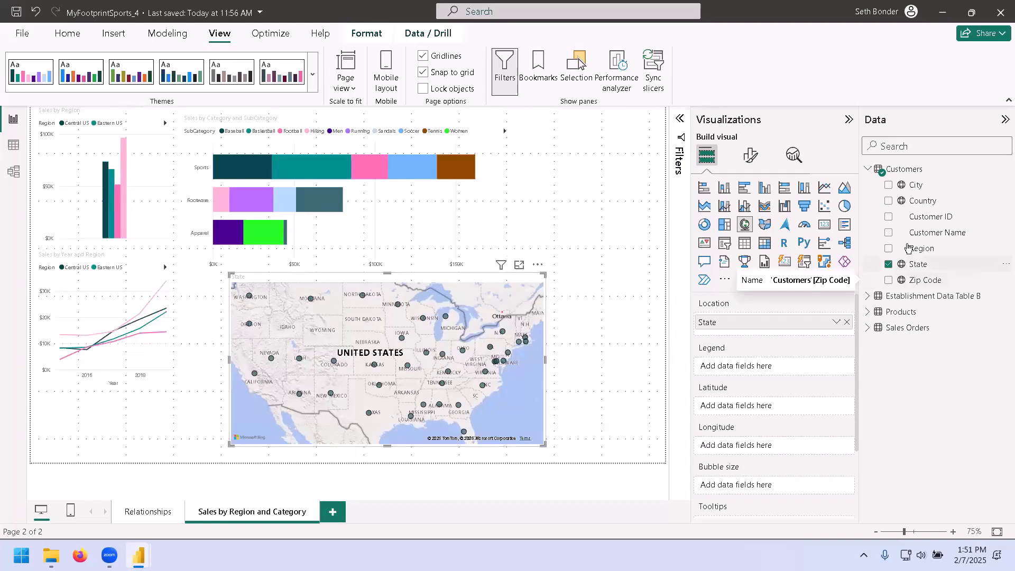
# Add Sales from Sales Orders to the map's bubble size.
pyautogui.click(868, 169)
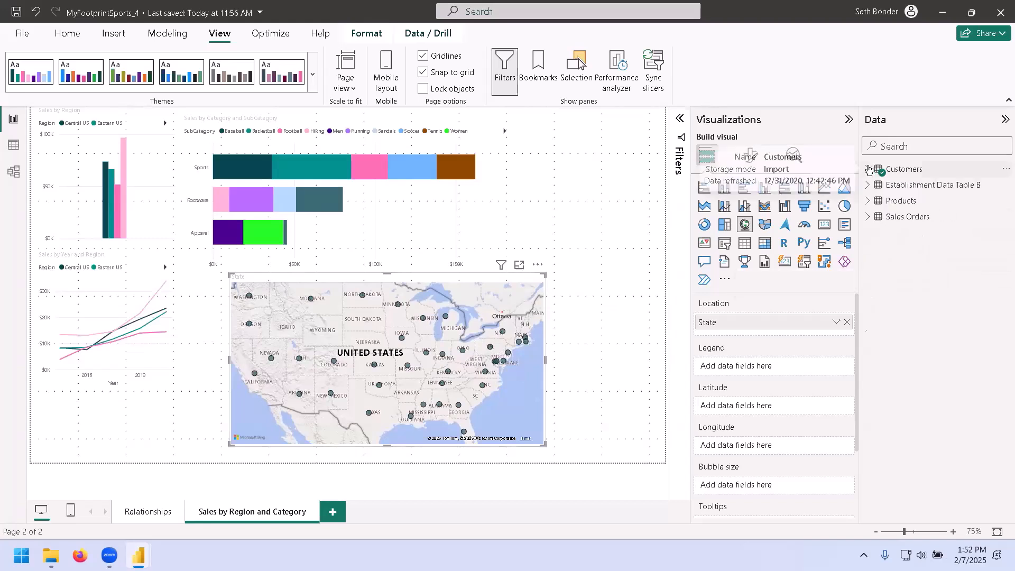
pyautogui.click(868, 218)
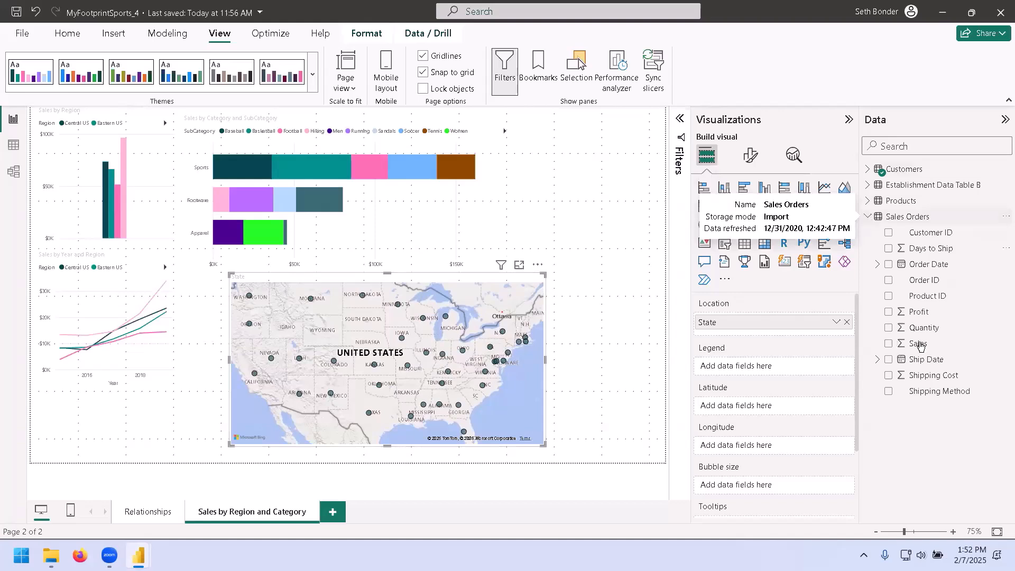
pyautogui.moveTo(919, 344); pyautogui.dragTo(784, 369)
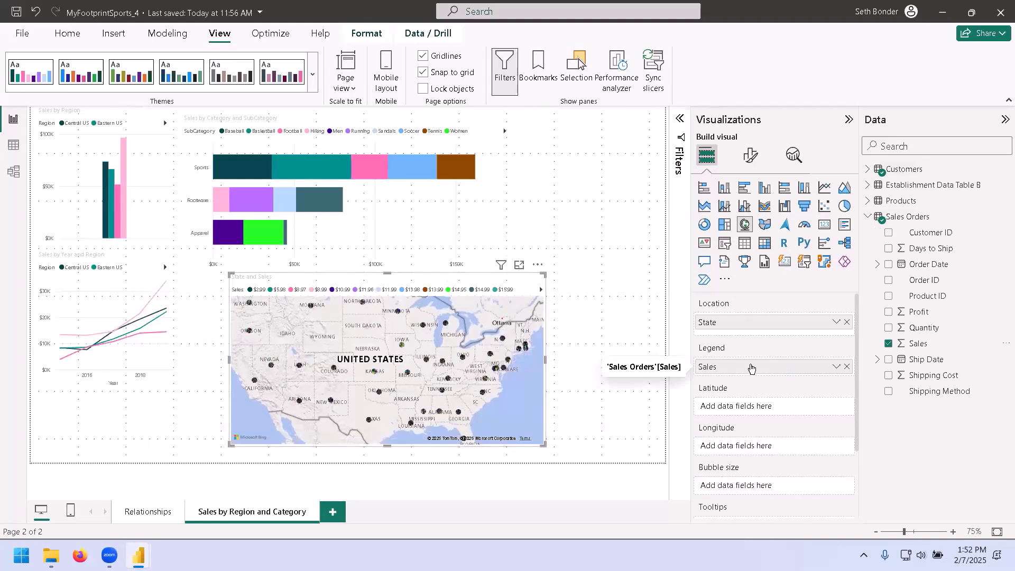
pyautogui.moveTo(751, 369); pyautogui.dragTo(756, 484)
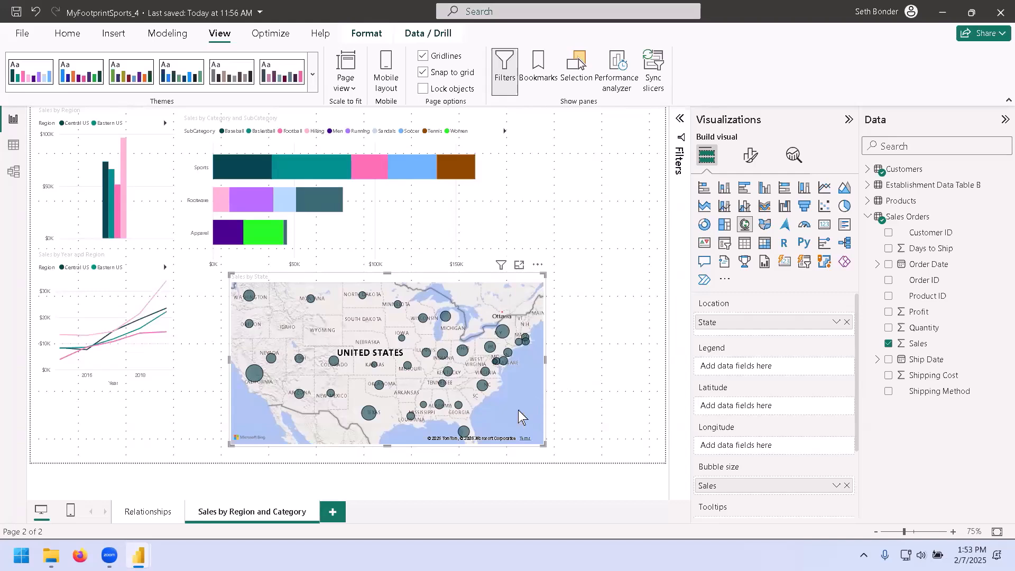
# Review the sales by state map in focus mode and return to the report canvas.
pyautogui.click(520, 265)
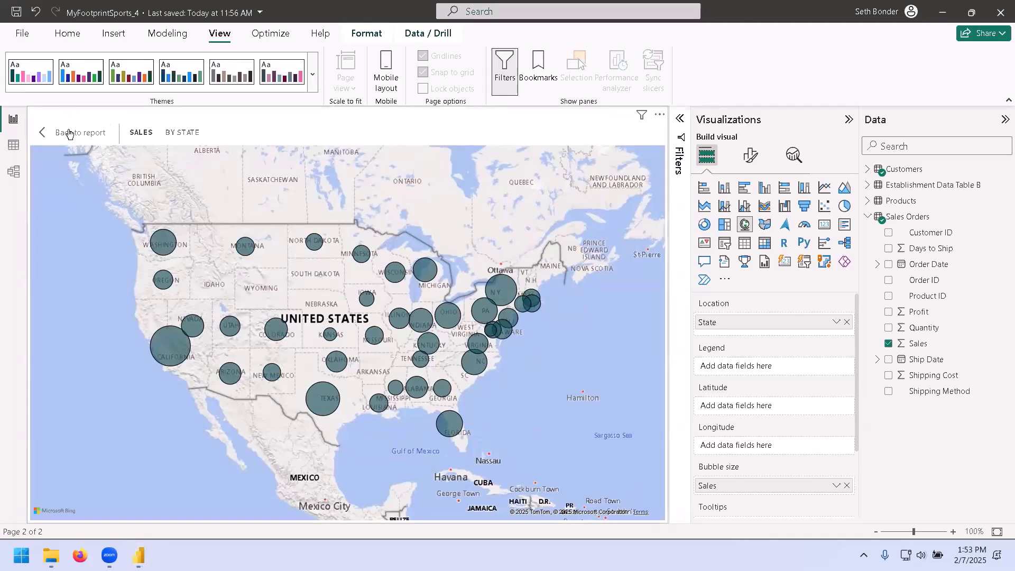
pyautogui.click(66, 131)
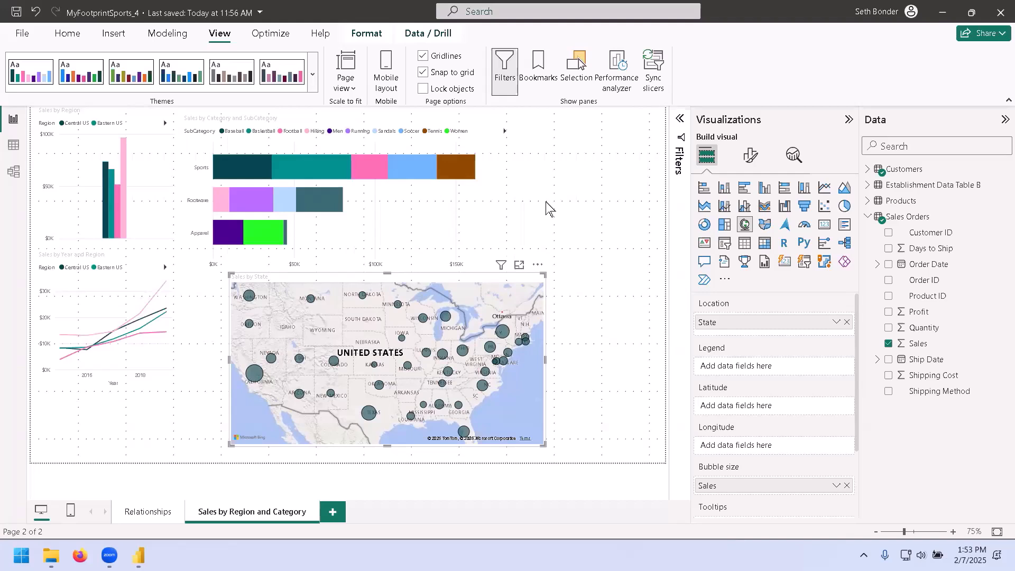
pyautogui.click(578, 209)
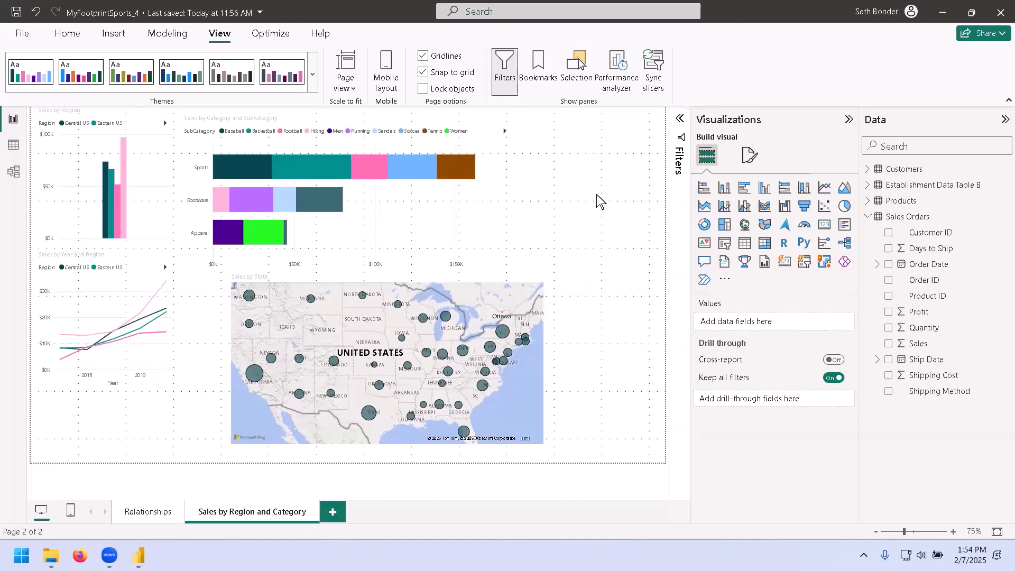
# Switch to the desktop and open the SkillForge PBI Webinar presentation at its second slide.
pyautogui.click(942, 10)
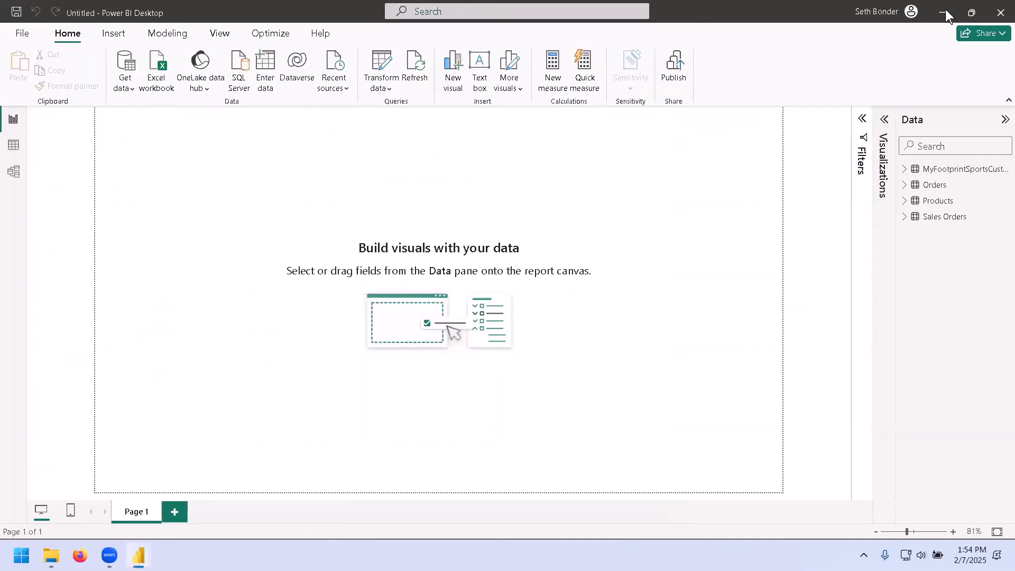
pyautogui.click(944, 12)
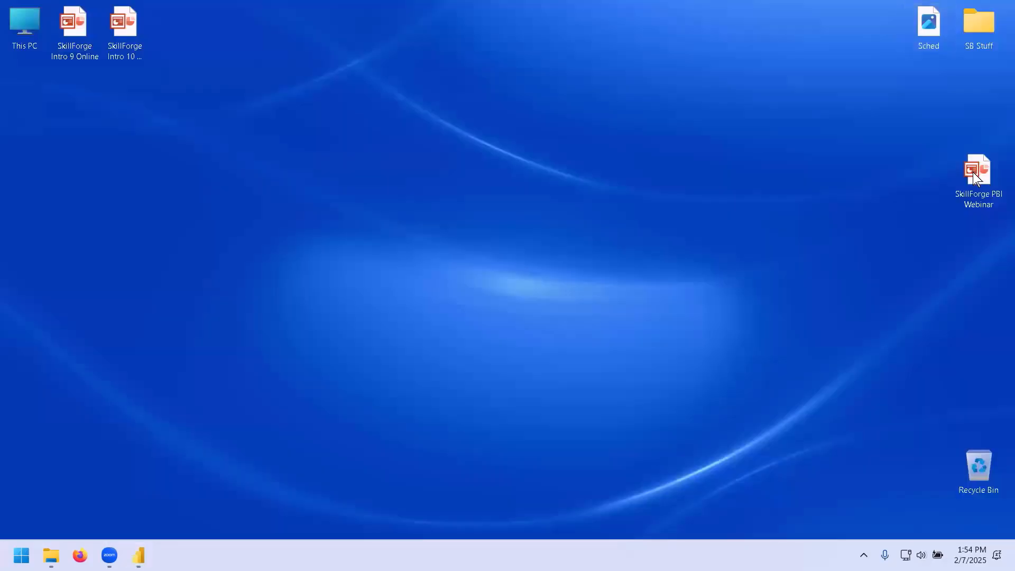
pyautogui.doubleClick(973, 173)
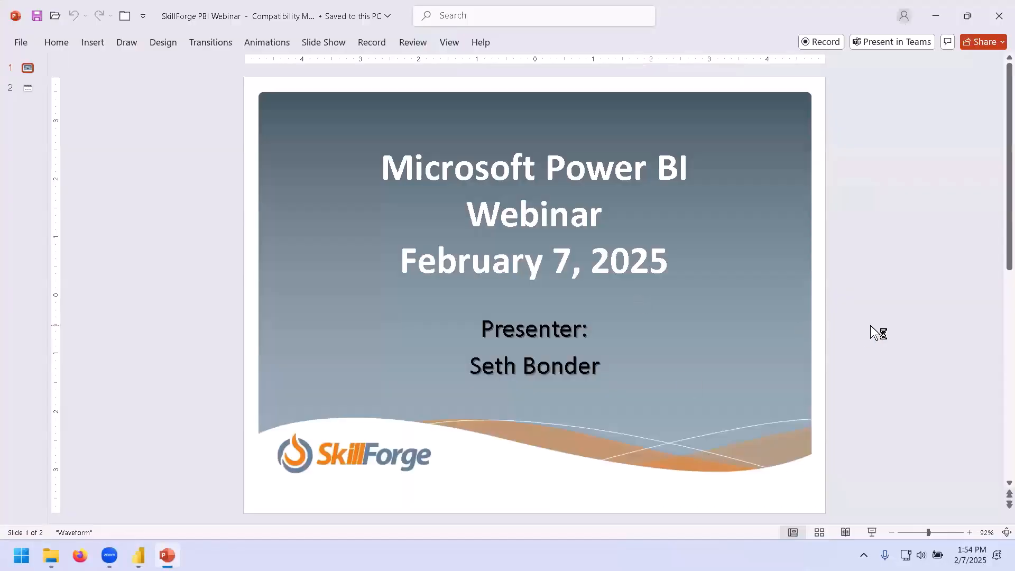
pyautogui.scroll(-2, 870, 325)
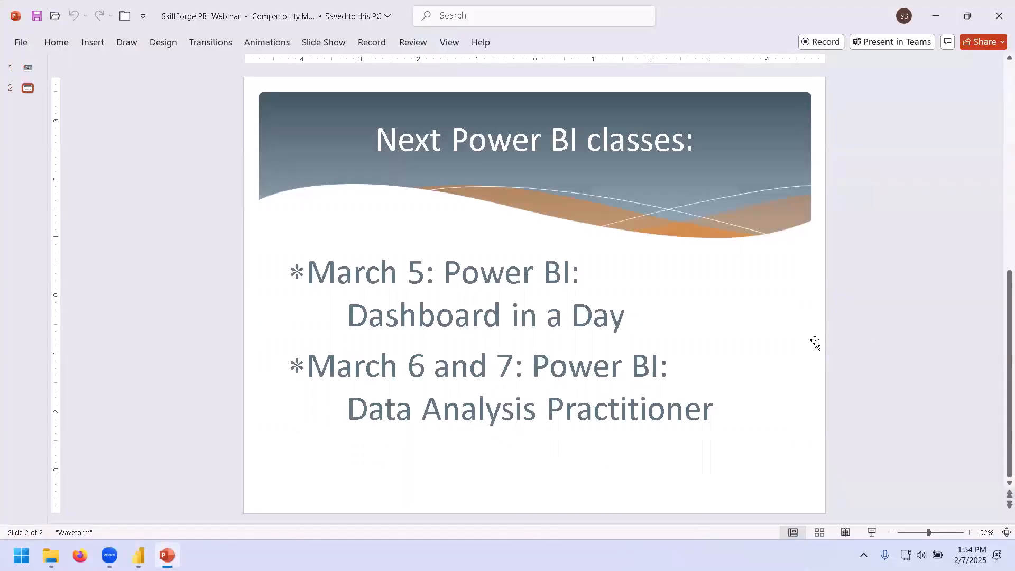